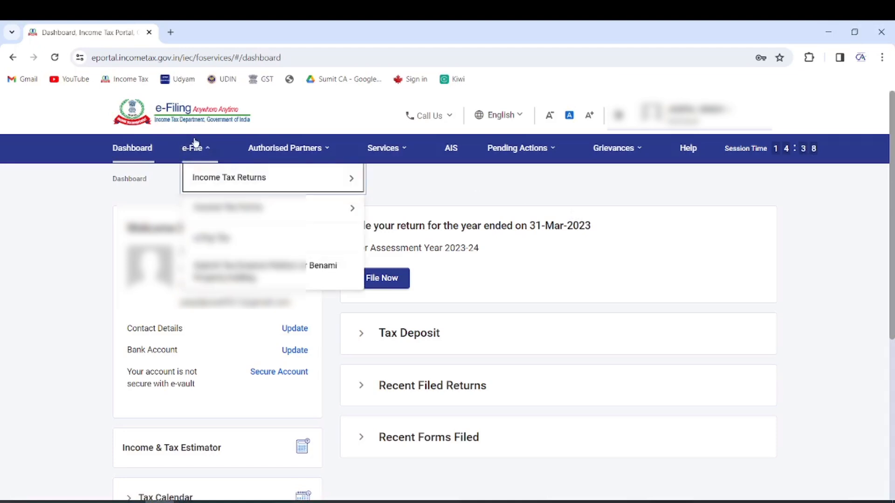
Go to Form 26AS on TRACES, accepting the redirect notice and usage terms
{"action": "mouse_move", "coordinate": [210, 181]}
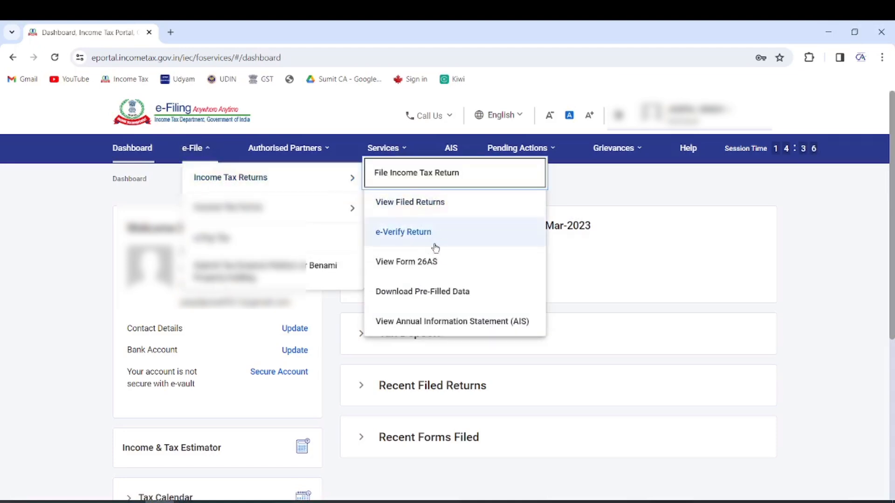
{"action": "left_click", "coordinate": [431, 262]}
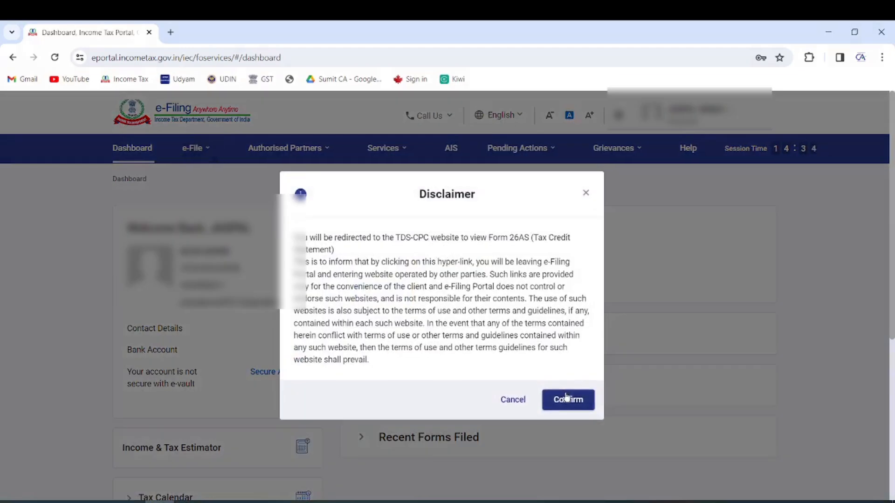
{"action": "left_click", "coordinate": [568, 399]}
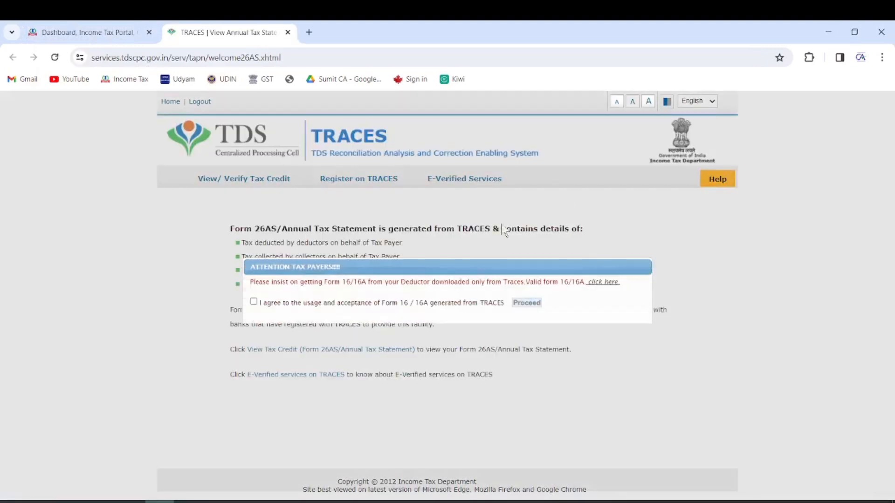
{"action": "left_click", "coordinate": [254, 302]}
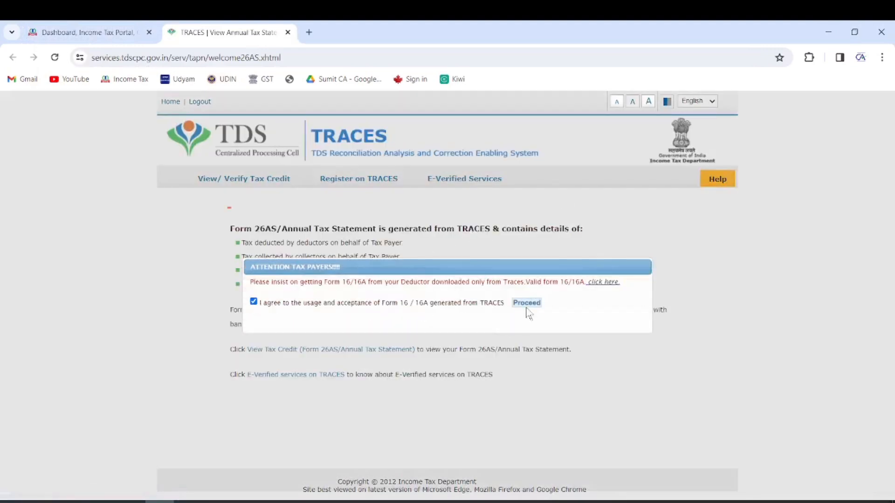
{"action": "left_click", "coordinate": [527, 303]}
{"action": "left_click", "coordinate": [333, 354]}
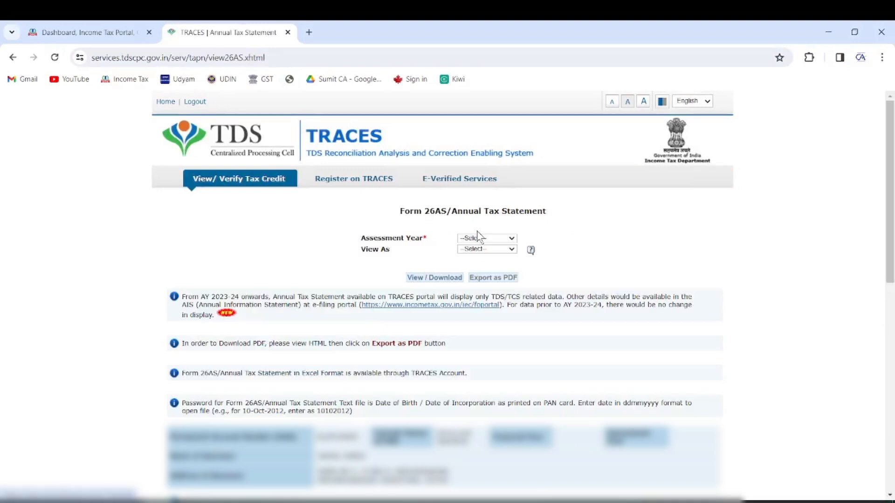
View the Form 26AS tax credit statement for AY 2023-24 as HTML, then close the TRACES tab
{"action": "left_click", "coordinate": [486, 240]}
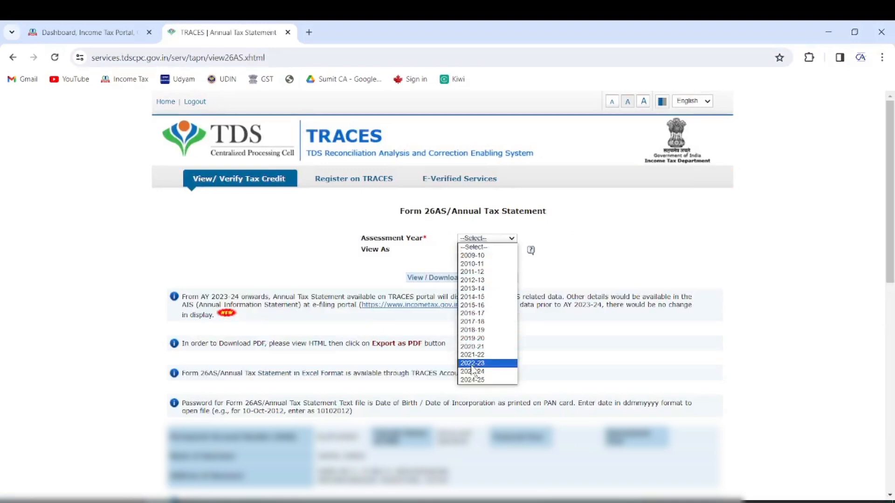
{"action": "left_click", "coordinate": [472, 372]}
{"action": "left_click", "coordinate": [483, 251]}
{"action": "left_click", "coordinate": [469, 266]}
{"action": "left_click", "coordinate": [432, 277]}
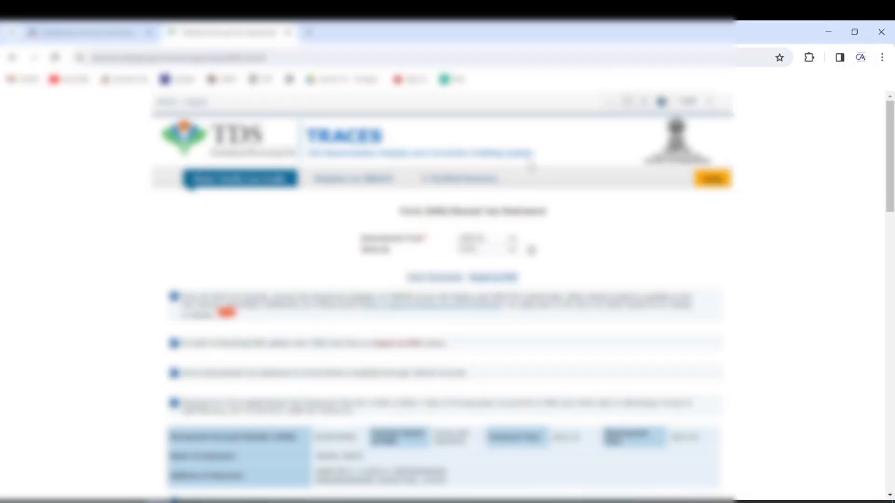
{"action": "scroll", "coordinate": [555, 243], "scroll_direction": "down", "scroll_amount": 15}
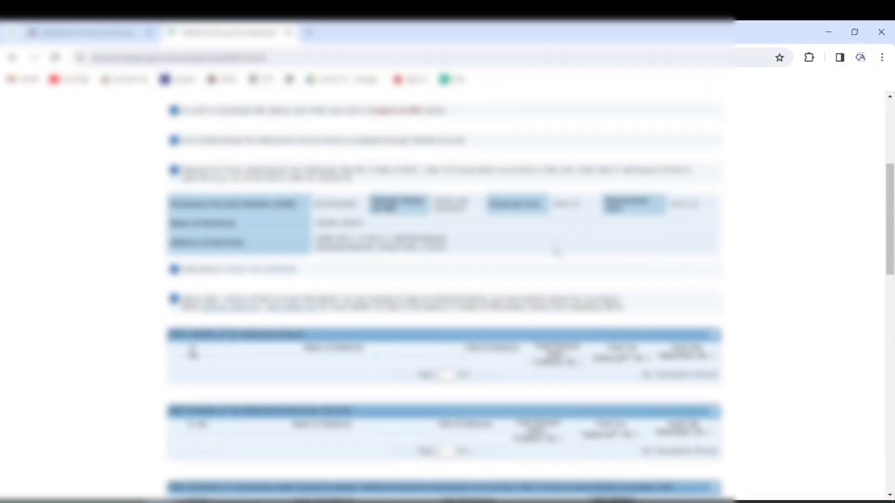
{"action": "scroll", "coordinate": [555, 243], "scroll_direction": "down", "scroll_amount": 12}
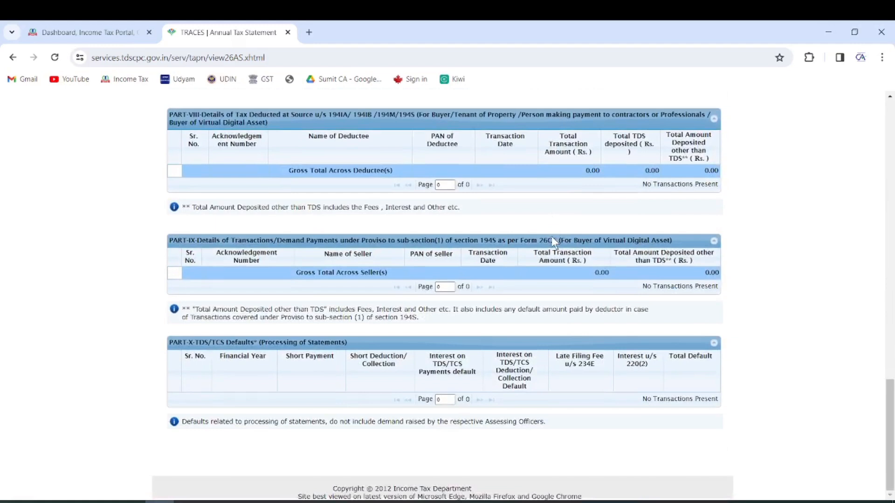
{"action": "left_click", "coordinate": [288, 33]}
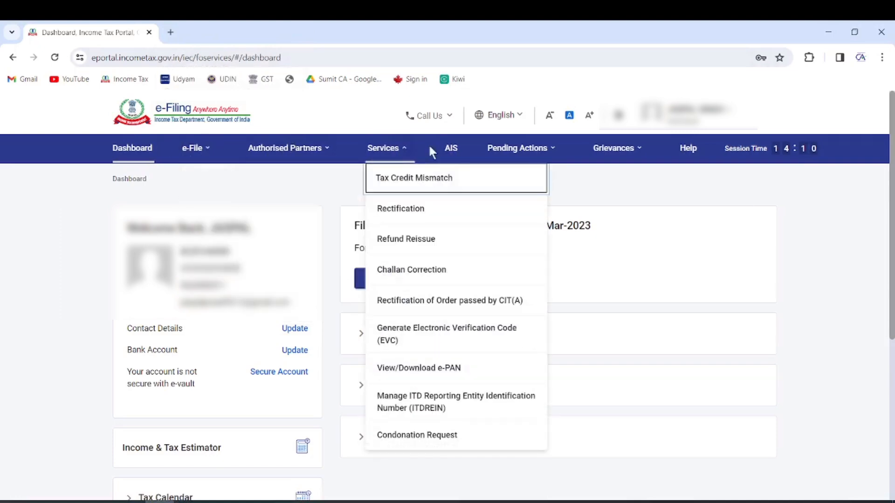
In the AIS Taxpayer Information Summary for F.Y. 2022-23, check savings bank interest of 111, then go back to the dashboard
{"action": "left_click", "coordinate": [452, 148]}
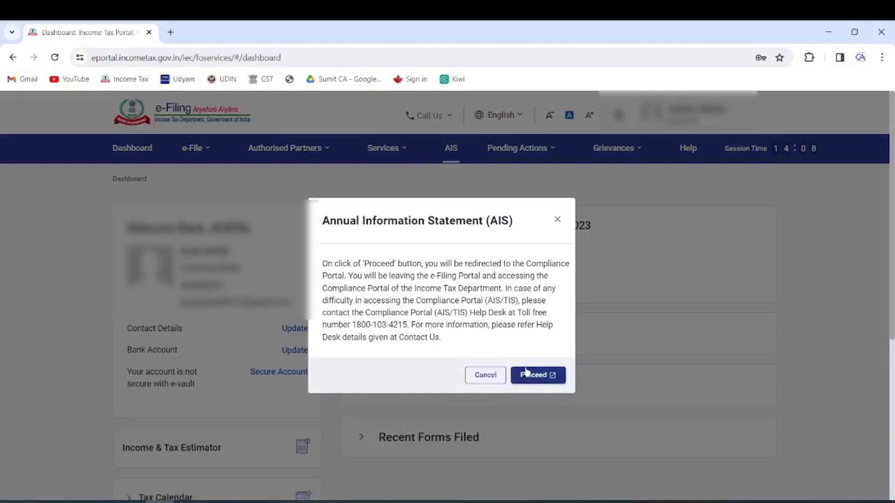
{"action": "left_click", "coordinate": [525, 373]}
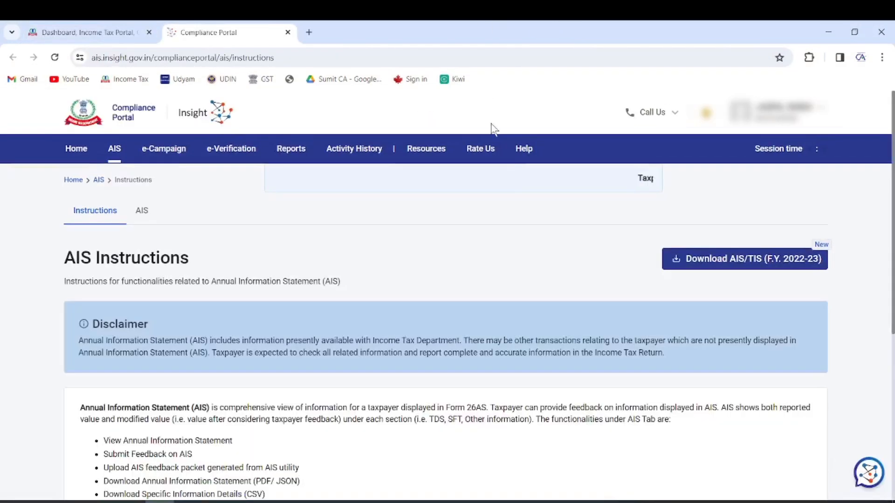
{"action": "left_click", "coordinate": [143, 212]}
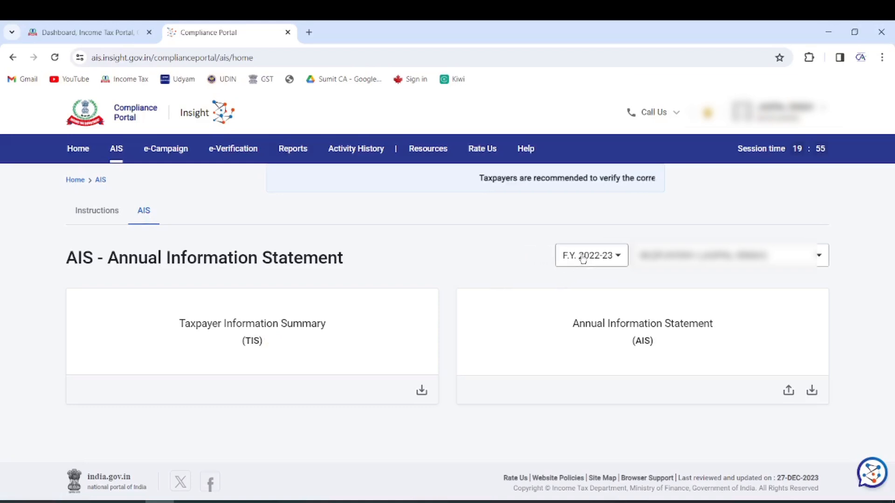
{"action": "left_click", "coordinate": [300, 340]}
{"action": "scroll", "coordinate": [433, 318], "scroll_direction": "down", "scroll_amount": 2}
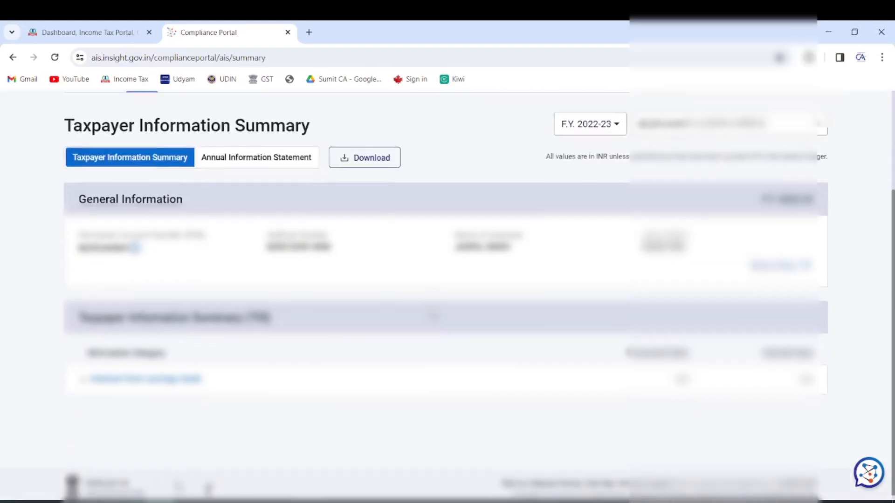
{"action": "left_click", "coordinate": [175, 374]}
{"action": "scroll", "coordinate": [333, 318], "scroll_direction": "down", "scroll_amount": 3}
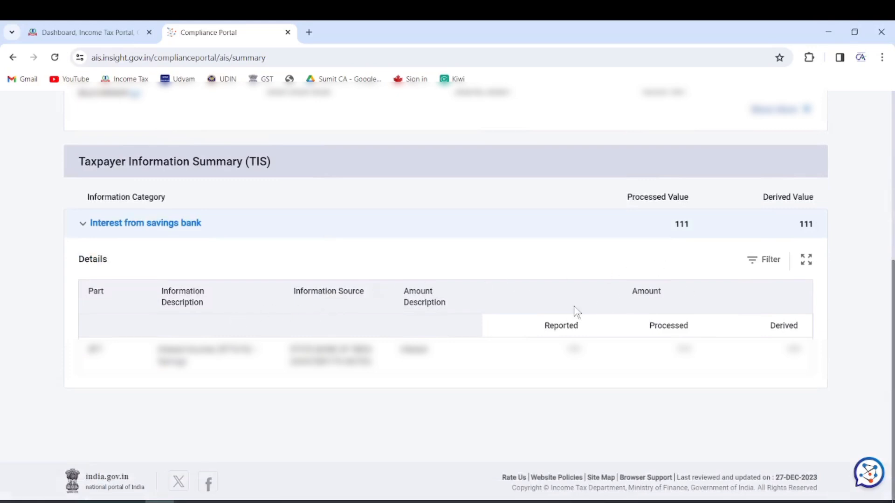
{"action": "left_click", "coordinate": [107, 29]}
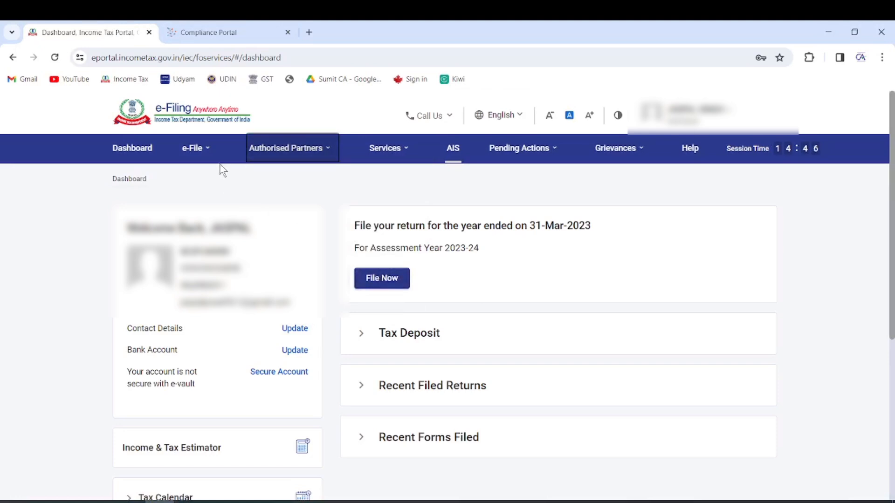
Begin an income tax return for assessment year 2023-24 in online mode
{"action": "mouse_move", "coordinate": [205, 156]}
{"action": "mouse_move", "coordinate": [223, 179]}
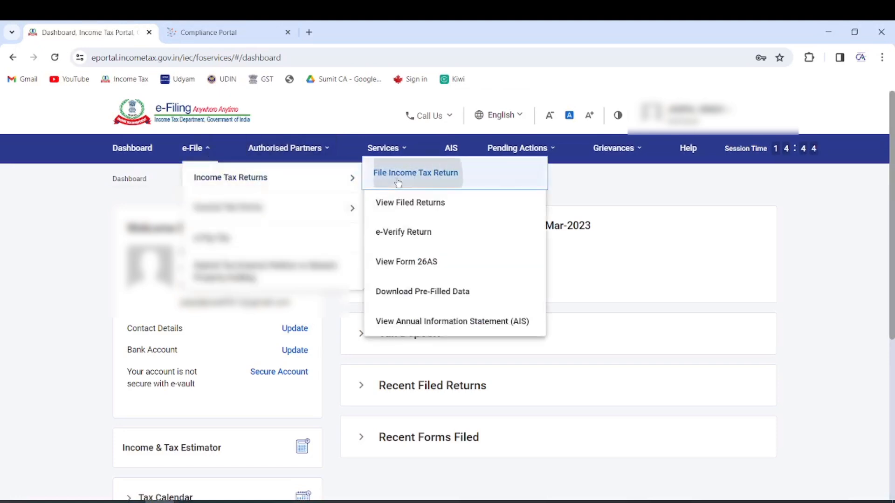
{"action": "left_click", "coordinate": [396, 178]}
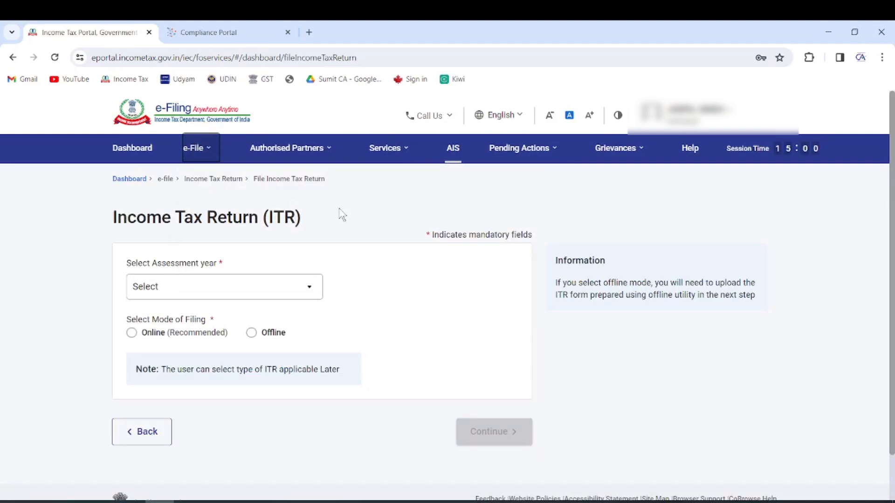
{"action": "left_click", "coordinate": [218, 291]}
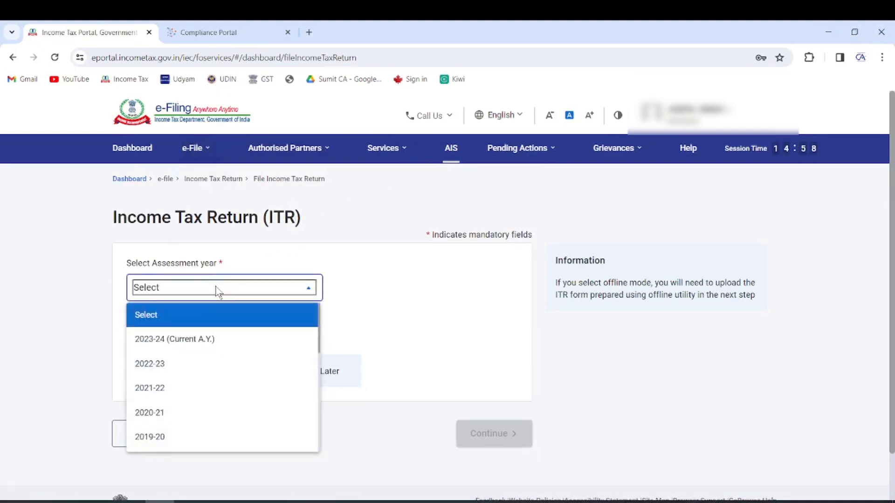
{"action": "left_click", "coordinate": [194, 341]}
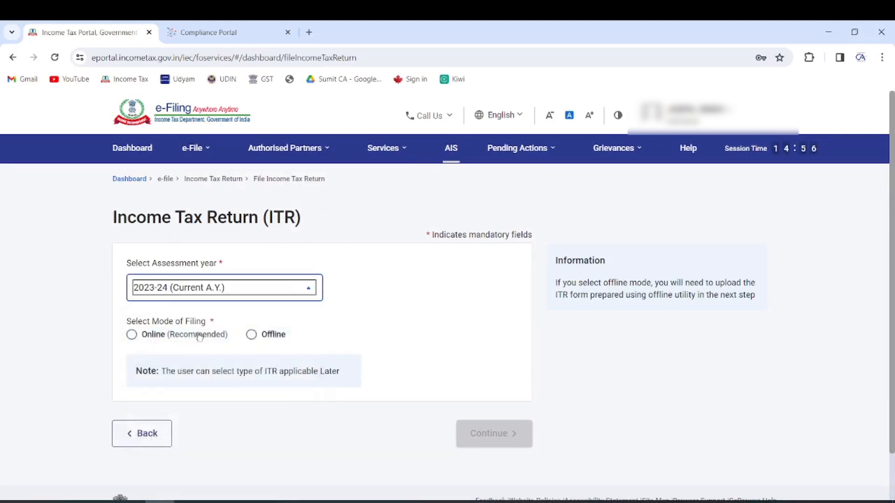
{"action": "left_click", "coordinate": [157, 335]}
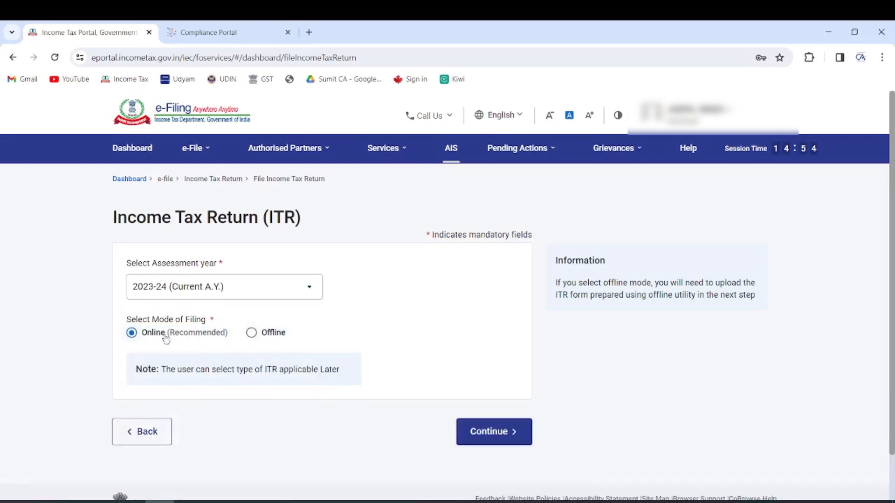
{"action": "left_click", "coordinate": [493, 434]}
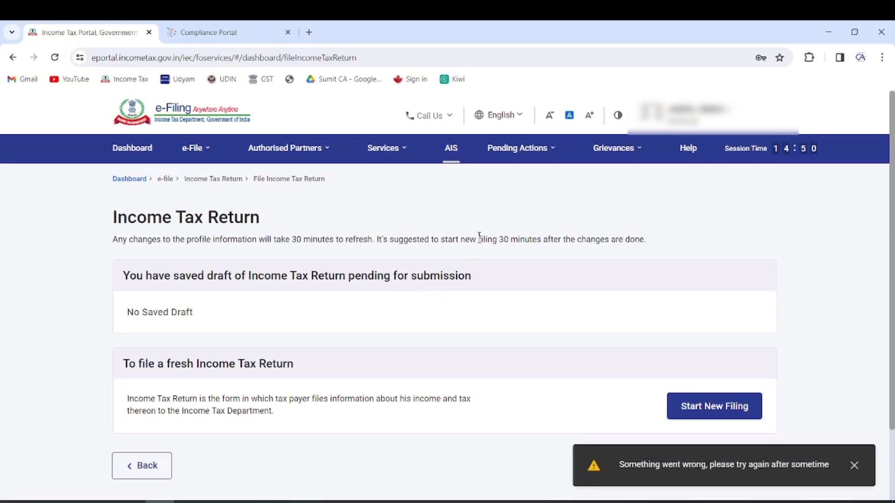
Start a new filing with Individual as the filing status
{"action": "scroll", "coordinate": [460, 268], "scroll_direction": "down", "scroll_amount": 2}
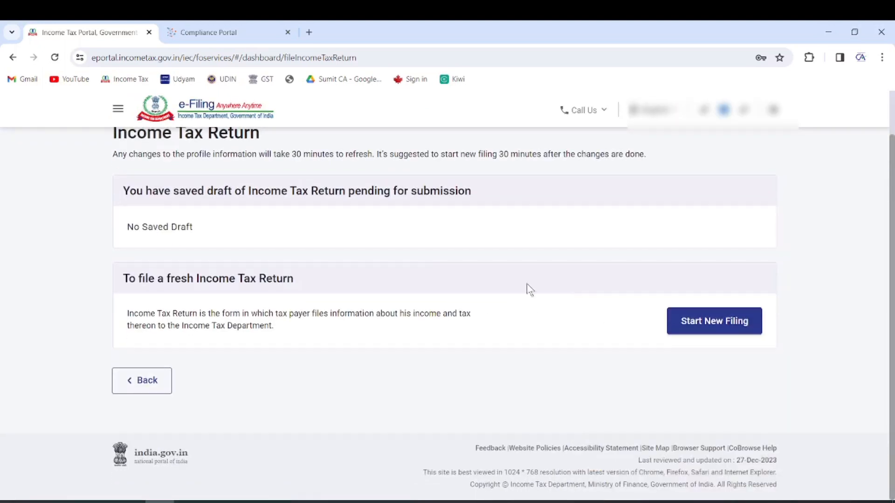
{"action": "left_click_drag", "start_coordinate": [134, 231], "coordinate": [212, 234]}
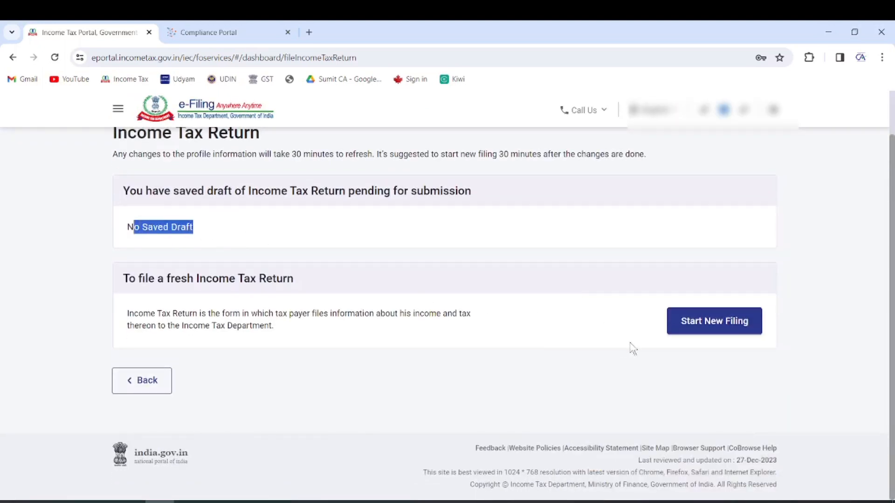
{"action": "left_click", "coordinate": [714, 329]}
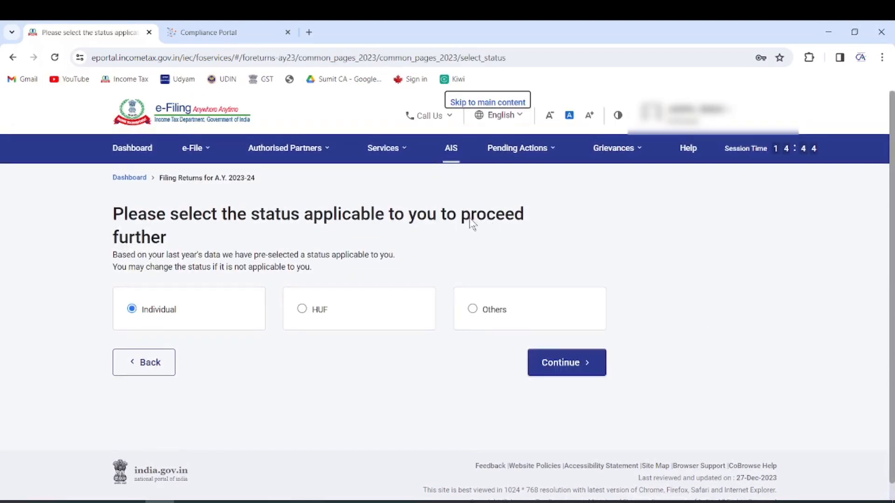
{"action": "left_click", "coordinate": [567, 362]}
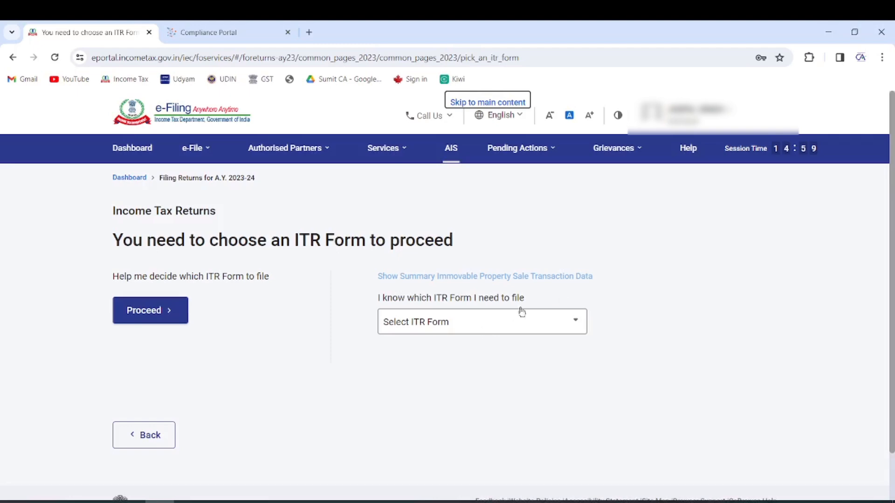
Select ITR-2 as the return form and proceed to its filing questions
{"action": "scroll", "coordinate": [517, 318], "scroll_direction": "down", "scroll_amount": 1}
{"action": "left_click", "coordinate": [509, 274]}
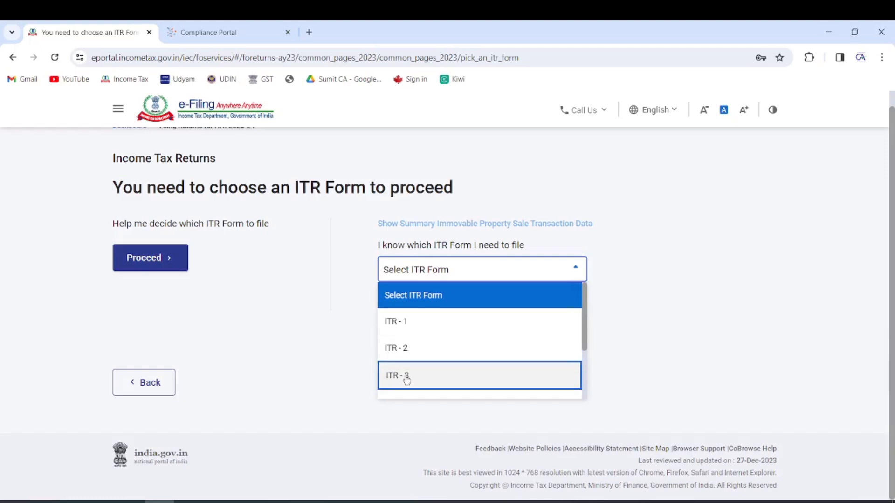
{"action": "scroll", "coordinate": [413, 374], "scroll_direction": "down", "scroll_amount": 2}
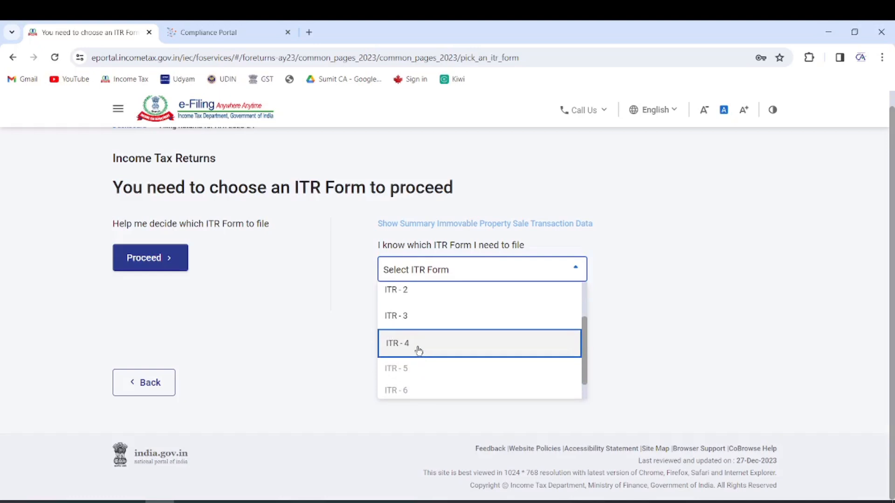
{"action": "scroll", "coordinate": [413, 364], "scroll_direction": "down", "scroll_amount": 1}
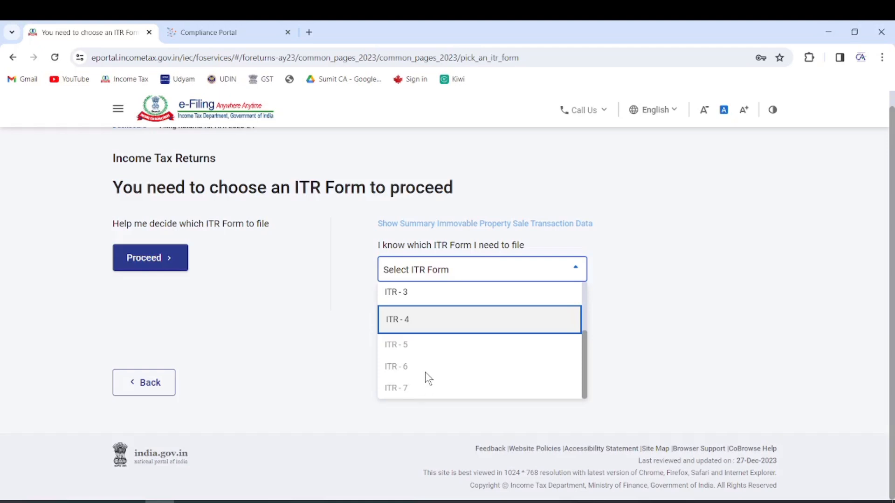
{"action": "scroll", "coordinate": [423, 376], "scroll_direction": "up", "scroll_amount": 4}
{"action": "left_click", "coordinate": [429, 355]}
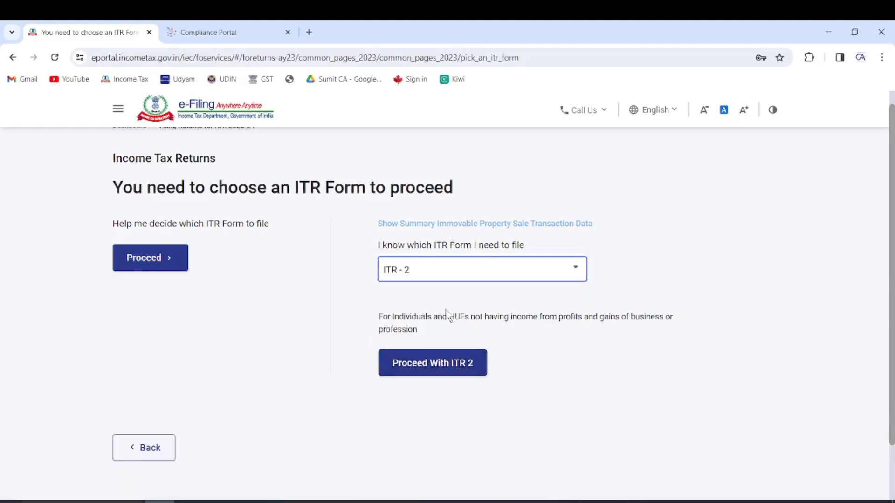
{"action": "left_click", "coordinate": [432, 364]}
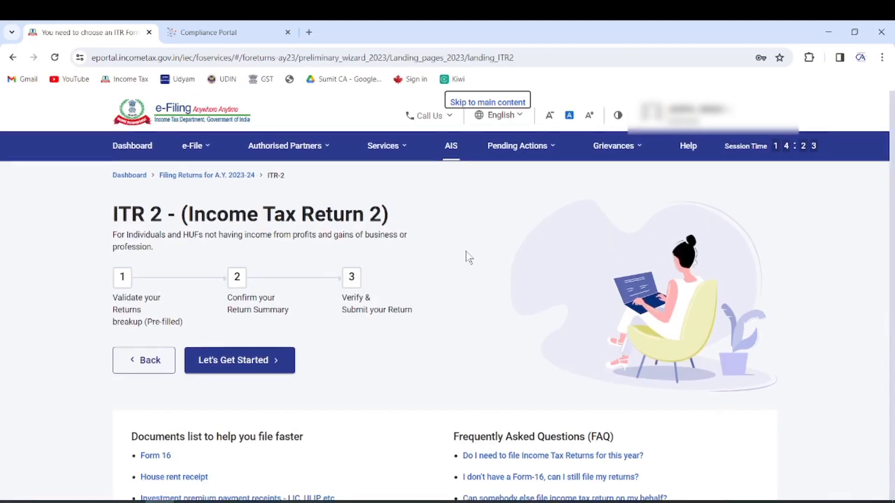
{"action": "left_click", "coordinate": [241, 362]}
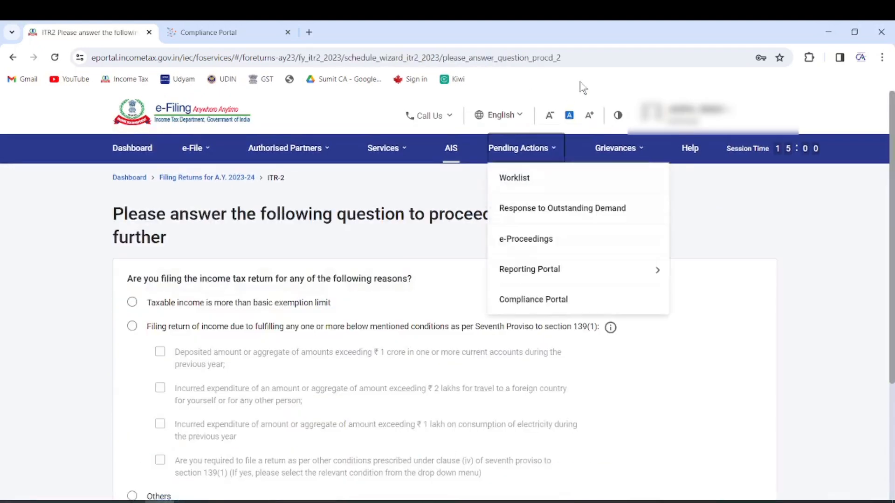
Give 'taxable income is more than basic exemption limit' as the filing reason
{"action": "left_click", "coordinate": [338, 160]}
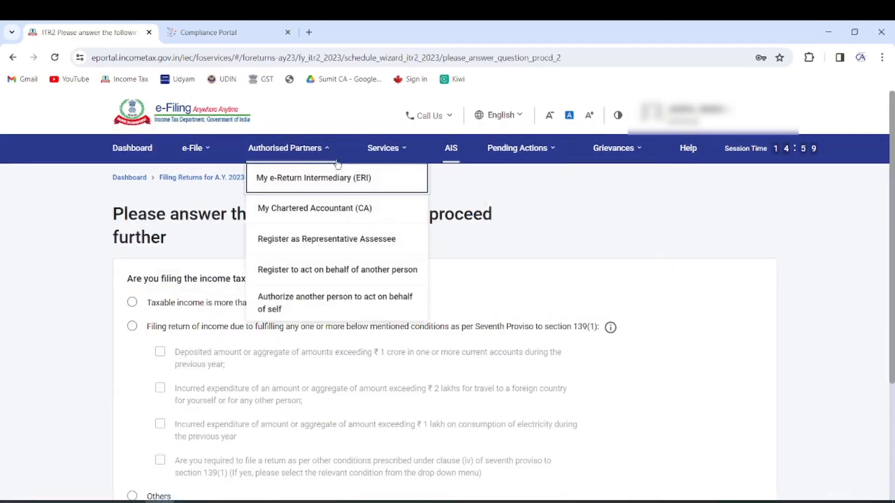
{"action": "left_click", "coordinate": [134, 302]}
{"action": "scroll", "coordinate": [280, 273], "scroll_direction": "down", "scroll_amount": 3}
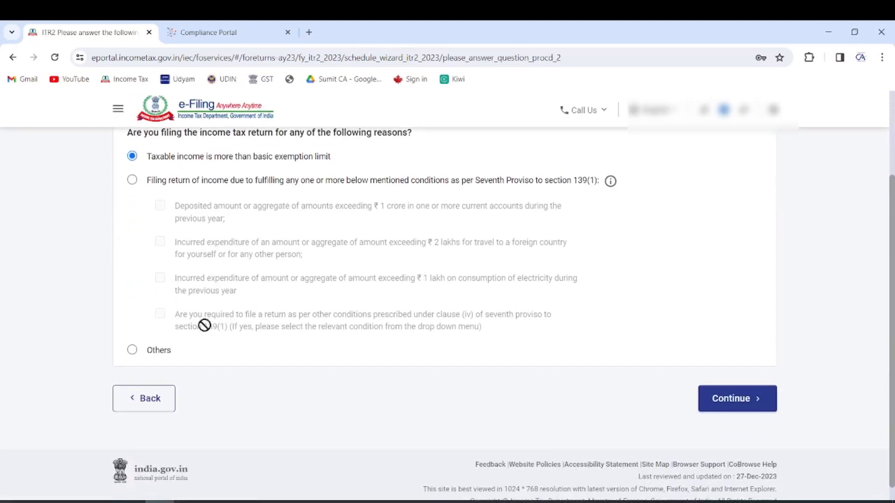
{"action": "left_click", "coordinate": [755, 407]}
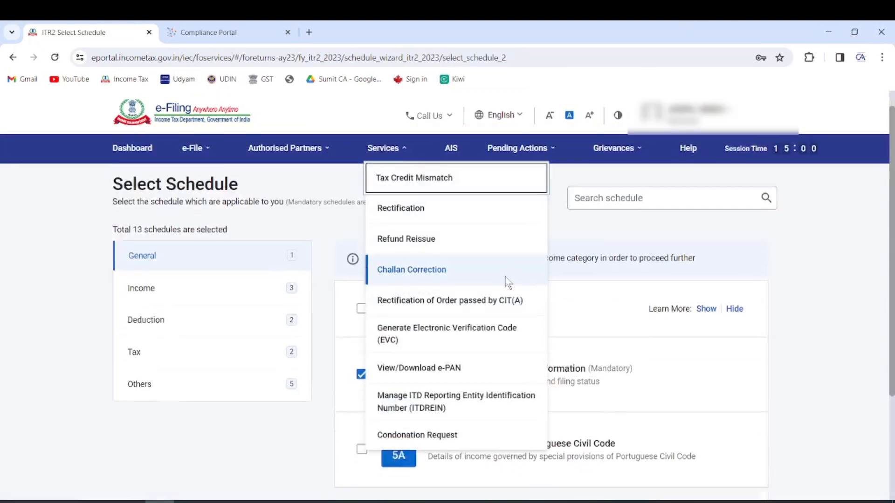
Add the House Property, Schedule 112A and Exempt Income schedules under Income
{"action": "scroll", "coordinate": [205, 335], "scroll_direction": "down", "scroll_amount": 3}
{"action": "scroll", "coordinate": [205, 336], "scroll_direction": "up", "scroll_amount": 4}
{"action": "left_click", "coordinate": [195, 315]}
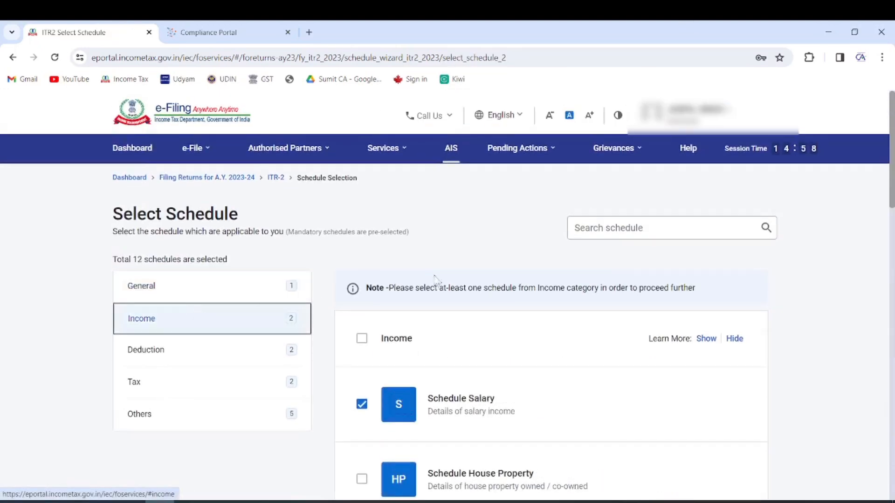
{"action": "scroll", "coordinate": [391, 280], "scroll_direction": "down", "scroll_amount": 3}
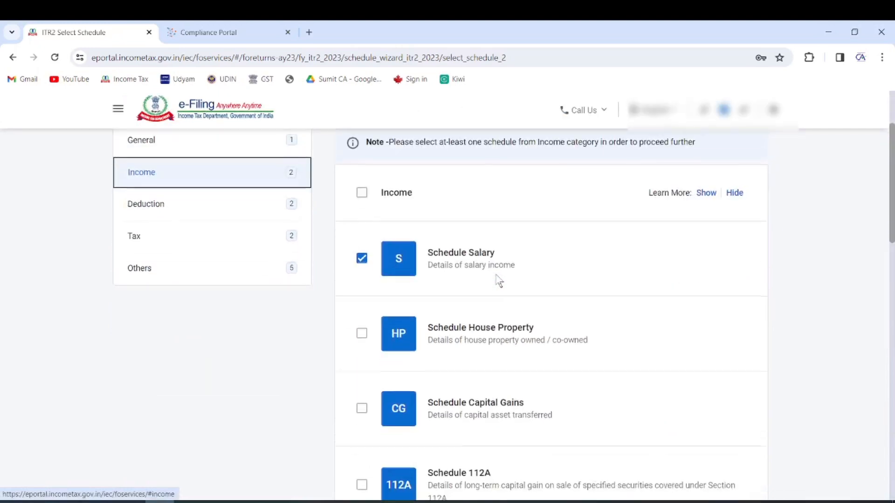
{"action": "left_click", "coordinate": [361, 334]}
{"action": "scroll", "coordinate": [481, 333], "scroll_direction": "down", "scroll_amount": 2}
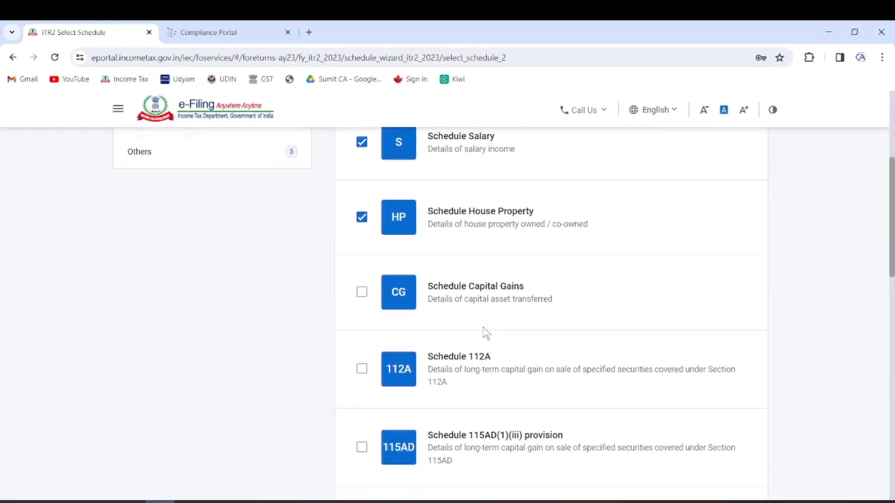
{"action": "scroll", "coordinate": [484, 332], "scroll_direction": "down", "scroll_amount": 1}
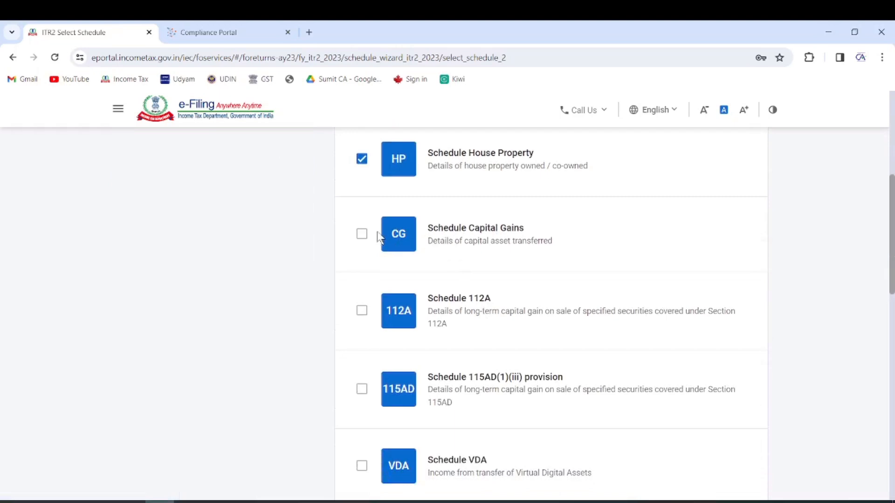
{"action": "left_click", "coordinate": [363, 311]}
{"action": "scroll", "coordinate": [524, 256], "scroll_direction": "down", "scroll_amount": 5}
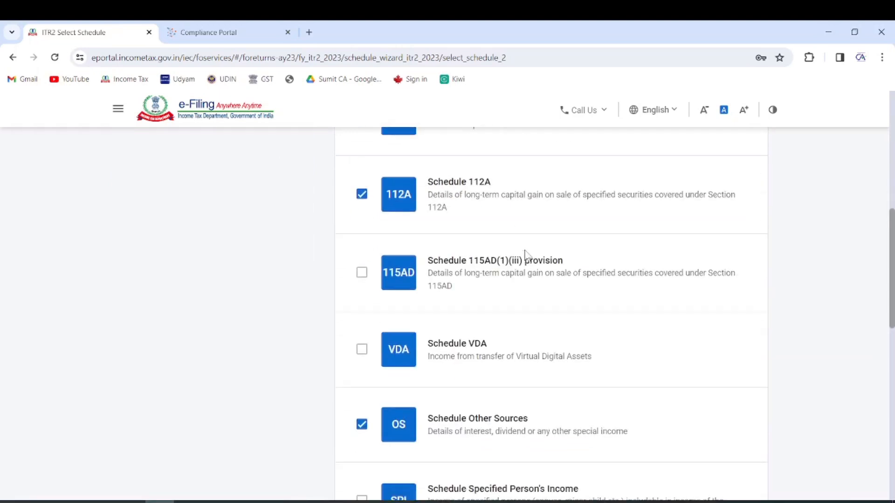
{"action": "scroll", "coordinate": [527, 257], "scroll_direction": "down", "scroll_amount": 2}
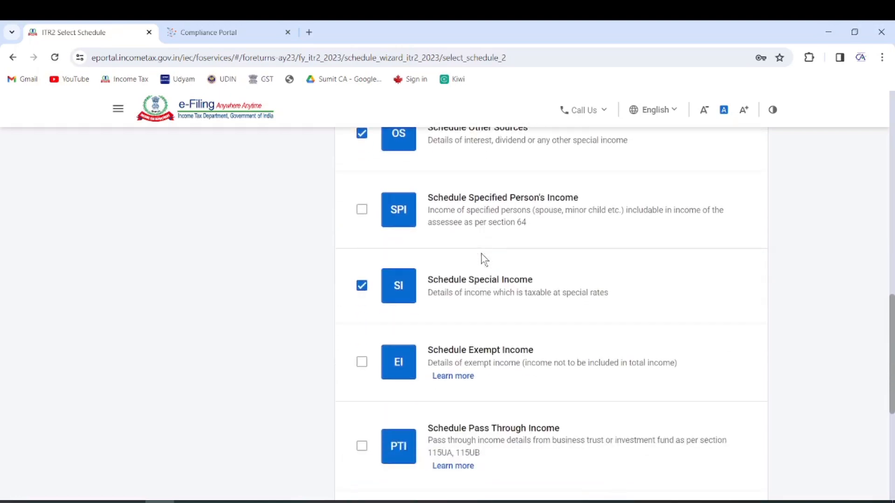
{"action": "scroll", "coordinate": [459, 284], "scroll_direction": "down", "scroll_amount": 2}
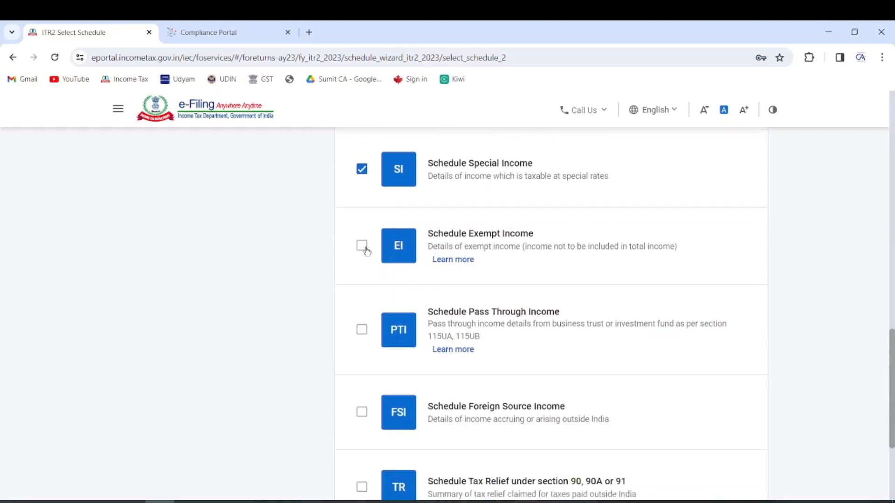
{"action": "left_click", "coordinate": [403, 250]}
Finish schedule selection, acknowledge the note and skip the schedule questions
{"action": "scroll", "coordinate": [494, 245], "scroll_direction": "down", "scroll_amount": 2}
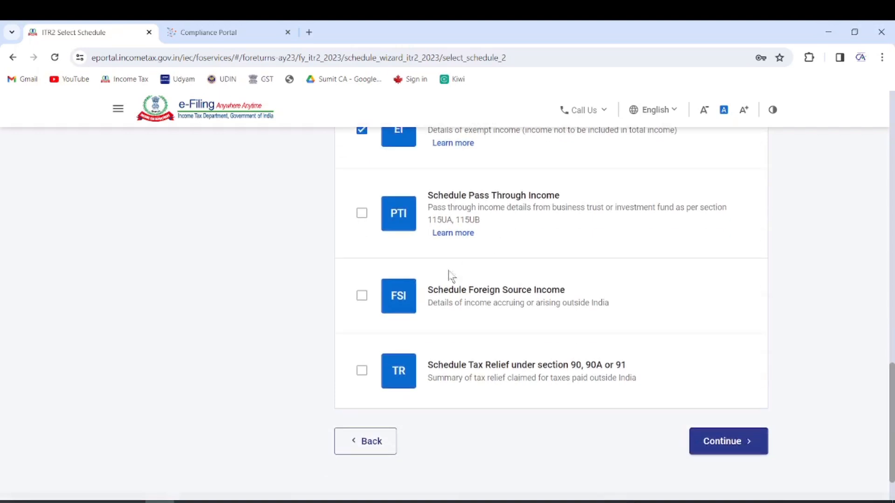
{"action": "scroll", "coordinate": [415, 310], "scroll_direction": "up", "scroll_amount": 10}
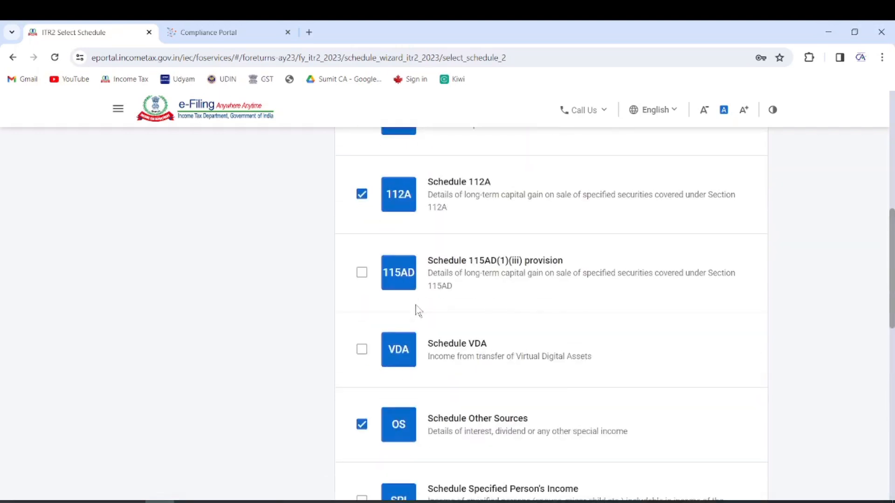
{"action": "scroll", "coordinate": [437, 339], "scroll_direction": "down", "scroll_amount": 10}
{"action": "left_click", "coordinate": [741, 386]}
{"action": "left_click", "coordinate": [565, 358]}
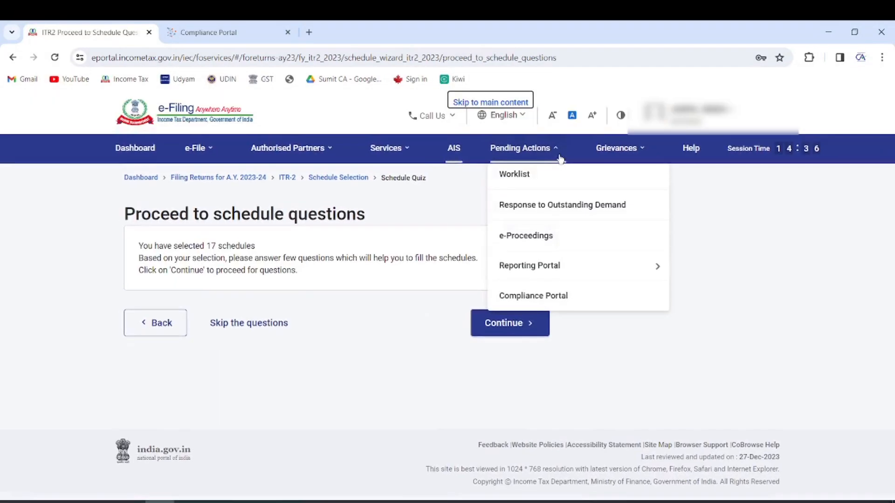
{"action": "left_click", "coordinate": [249, 323]}
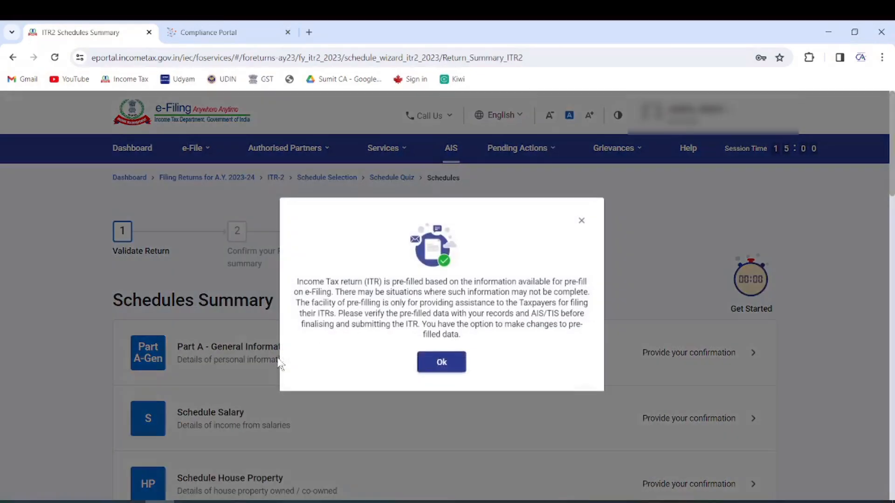
Close the pre-filled data notice and bring up Part A - General Information for review
{"action": "left_click", "coordinate": [437, 364]}
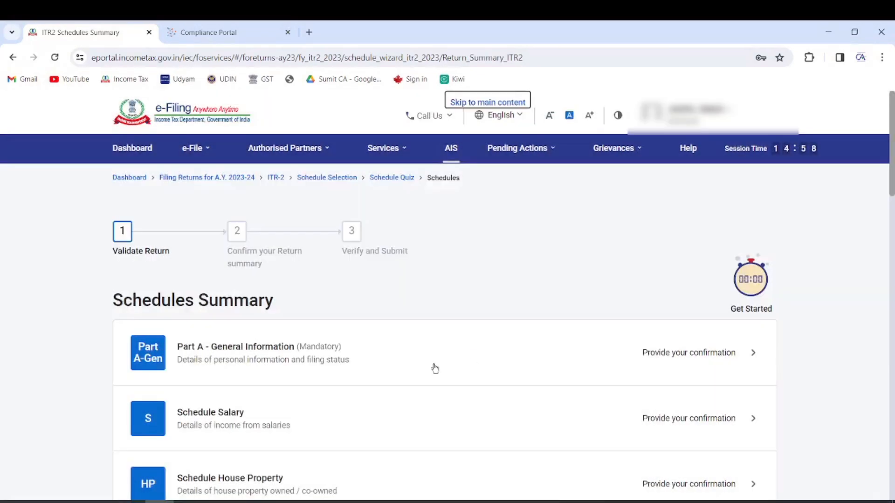
{"action": "left_click", "coordinate": [269, 354]}
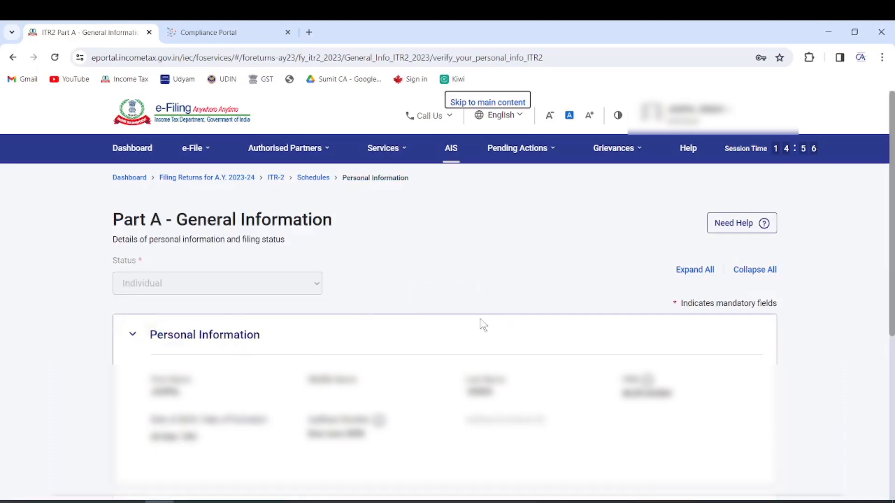
{"action": "scroll", "coordinate": [534, 331], "scroll_direction": "down", "scroll_amount": 2}
{"action": "scroll", "coordinate": [534, 331], "scroll_direction": "down", "scroll_amount": 4}
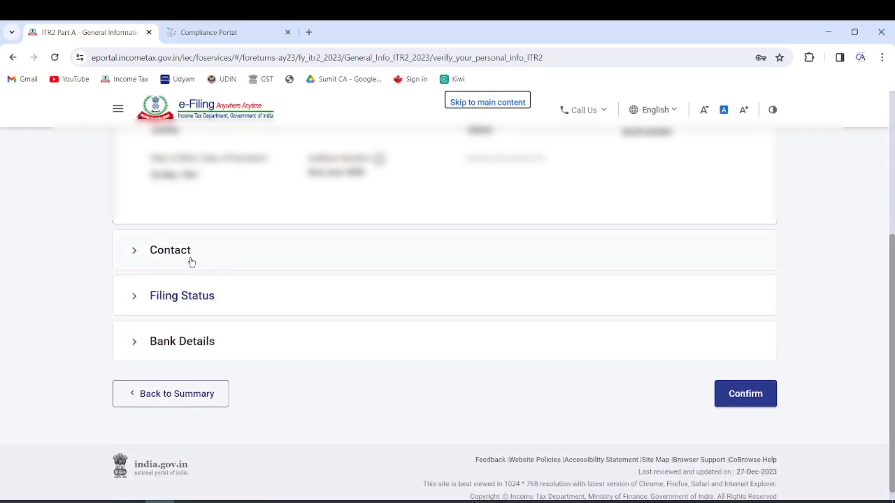
Save Filing Status as Resident, 182 days or more in India, with No to 115H and directorship
{"action": "left_click", "coordinate": [186, 299]}
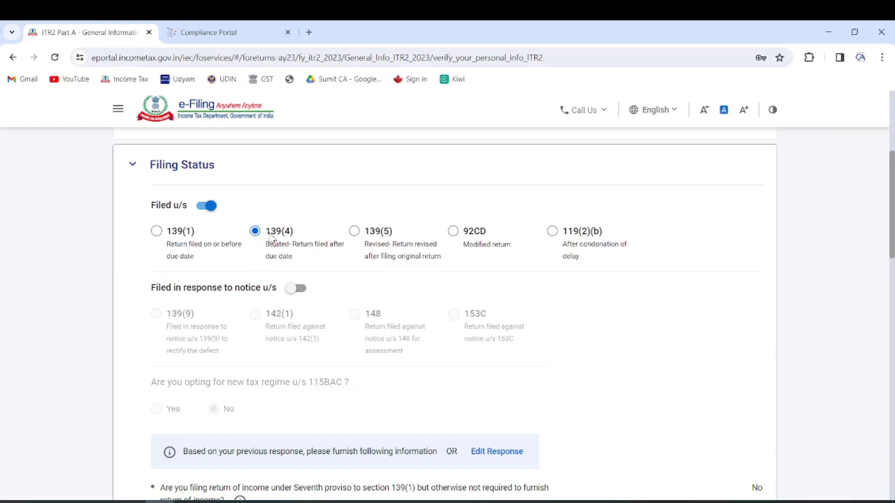
{"action": "scroll", "coordinate": [272, 238], "scroll_direction": "down", "scroll_amount": 9}
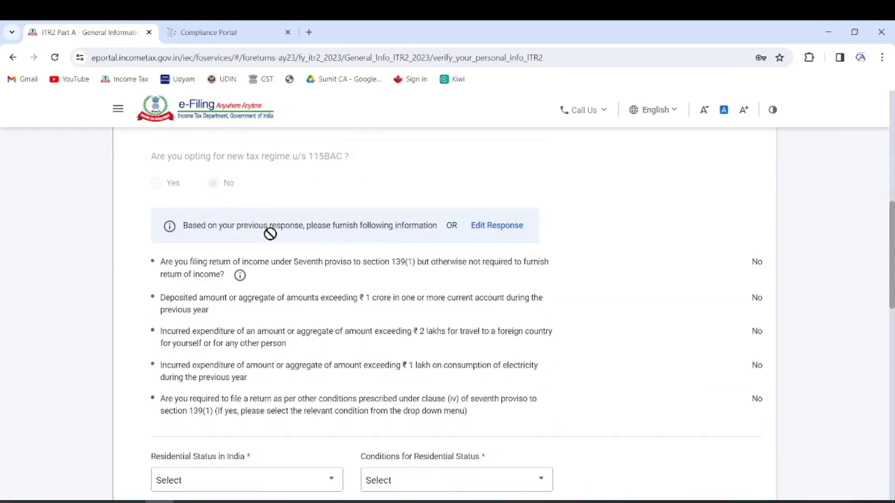
{"action": "left_click", "coordinate": [300, 243]}
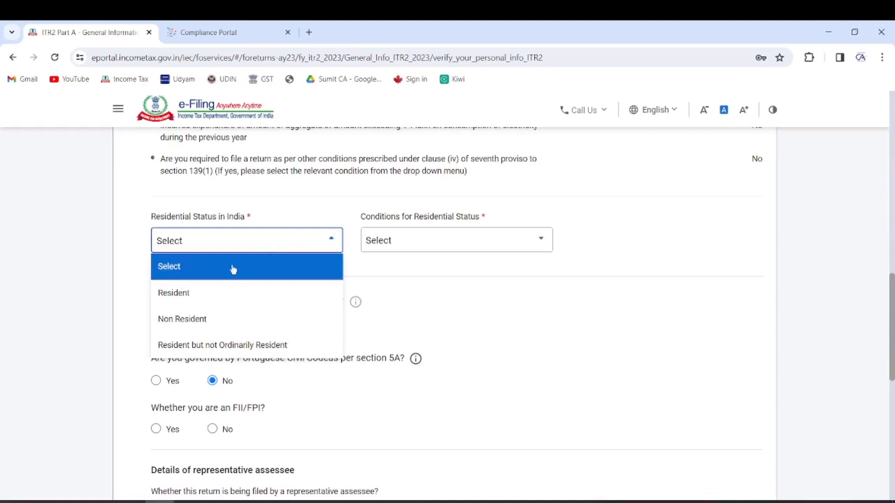
{"action": "left_click", "coordinate": [200, 292]}
{"action": "left_click", "coordinate": [419, 246]}
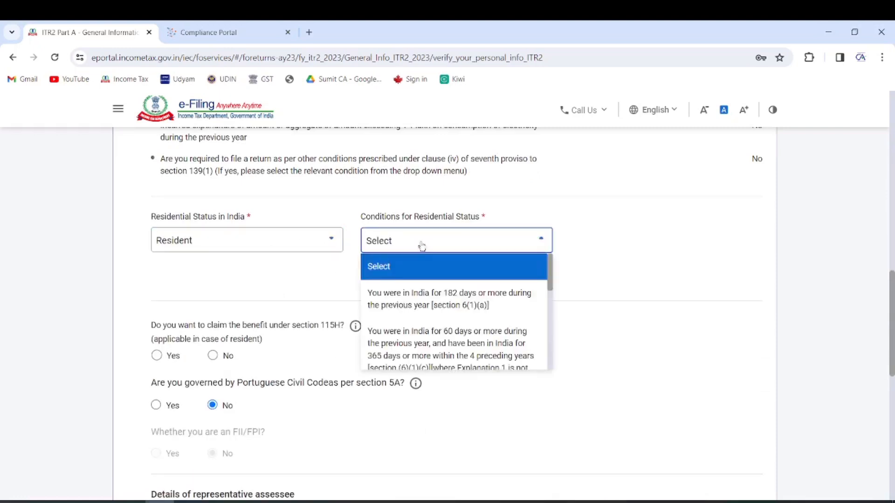
{"action": "left_click", "coordinate": [409, 298]}
{"action": "scroll", "coordinate": [350, 261], "scroll_direction": "down", "scroll_amount": 1}
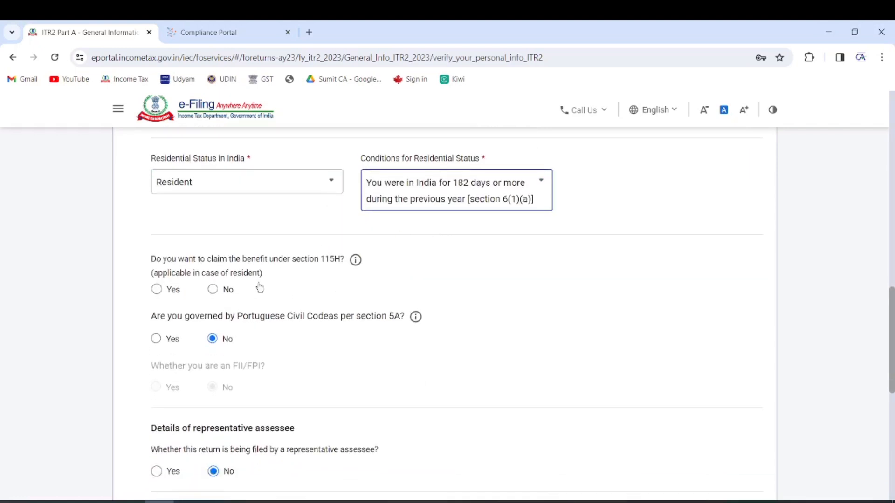
{"action": "left_click", "coordinate": [212, 289]}
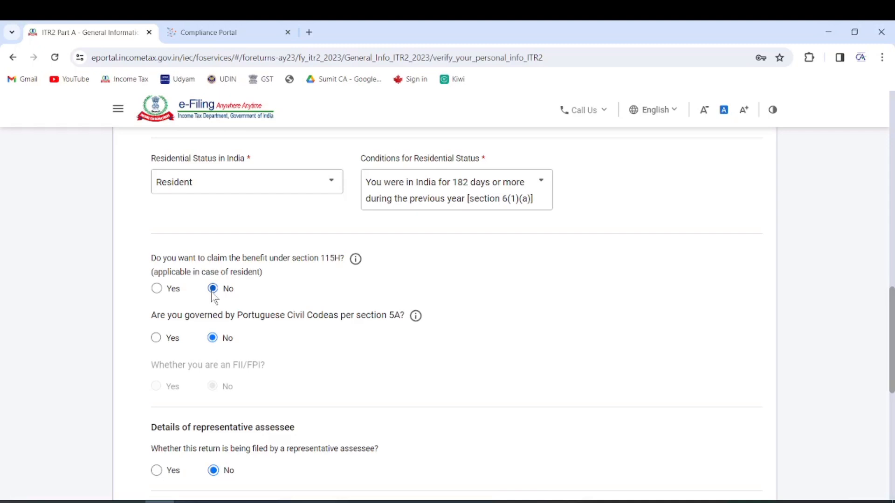
{"action": "scroll", "coordinate": [359, 340], "scroll_direction": "down", "scroll_amount": 4}
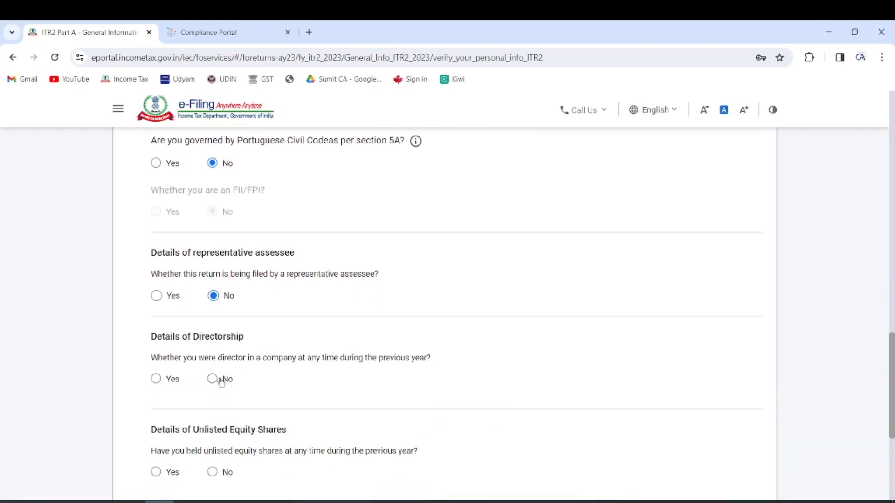
{"action": "left_click", "coordinate": [213, 379]}
{"action": "scroll", "coordinate": [332, 293], "scroll_direction": "down", "scroll_amount": 3}
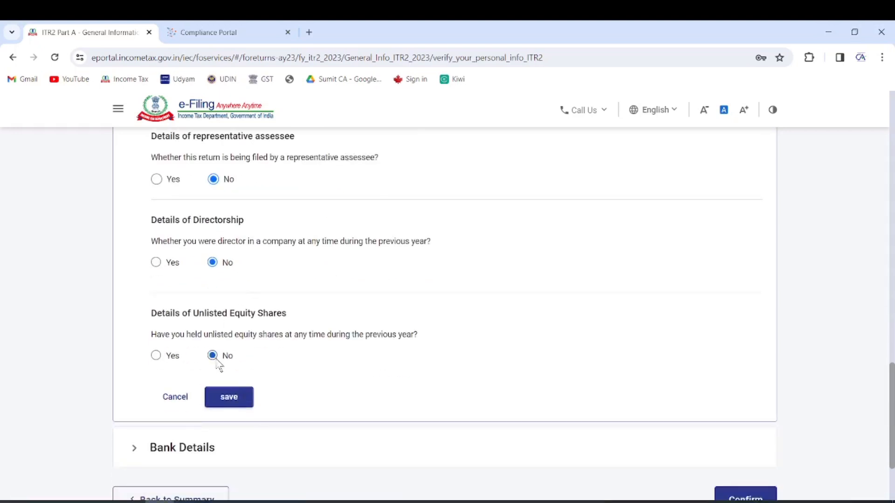
{"action": "left_click", "coordinate": [233, 400]}
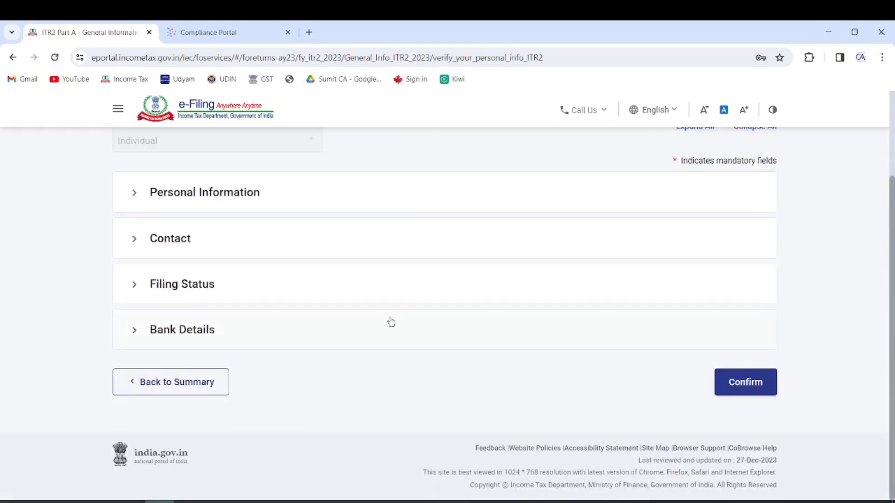
Review the Bank Details and get Part A - General Information marked Confirmed on the summary
{"action": "left_click", "coordinate": [233, 318]}
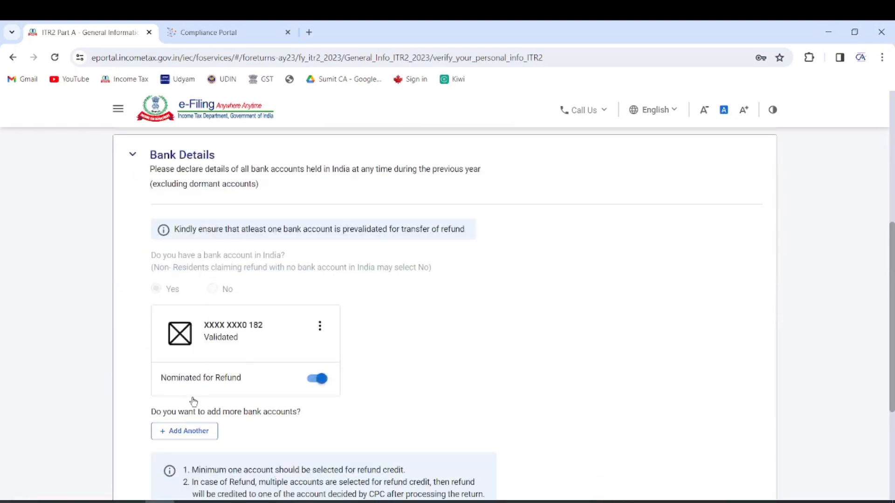
{"action": "scroll", "coordinate": [282, 370], "scroll_direction": "down", "scroll_amount": 5}
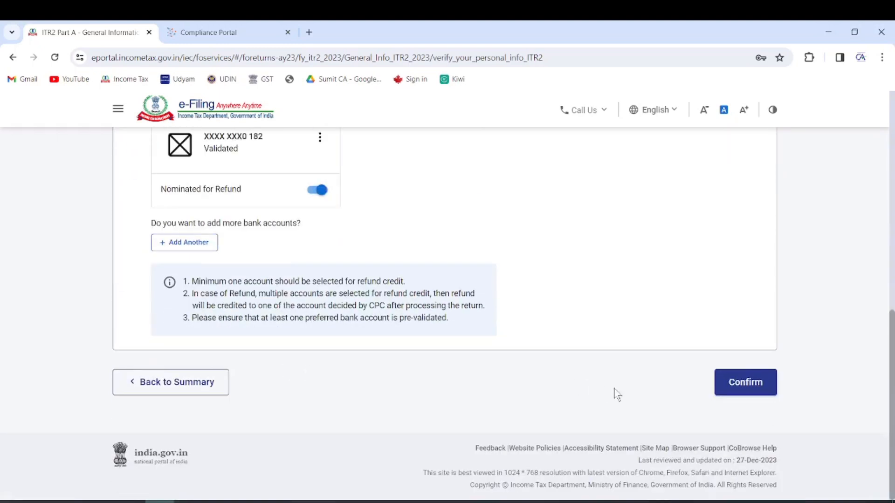
{"action": "left_click", "coordinate": [741, 382]}
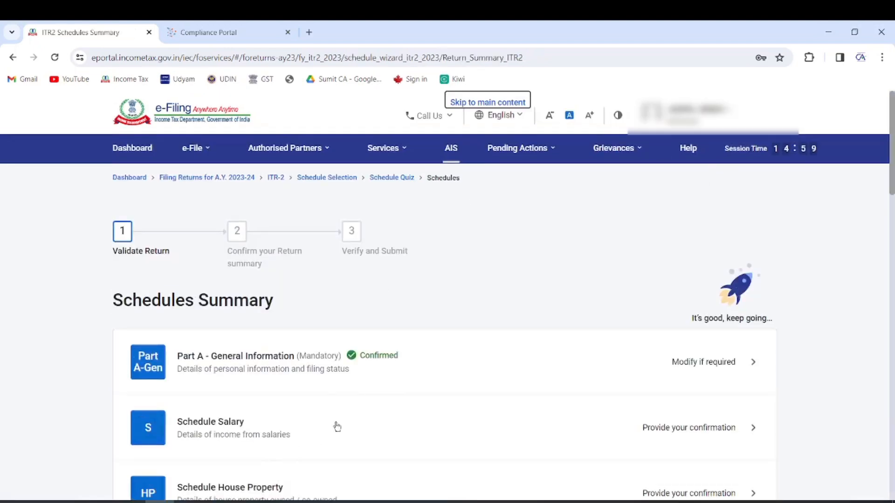
{"action": "left_click", "coordinate": [359, 354]}
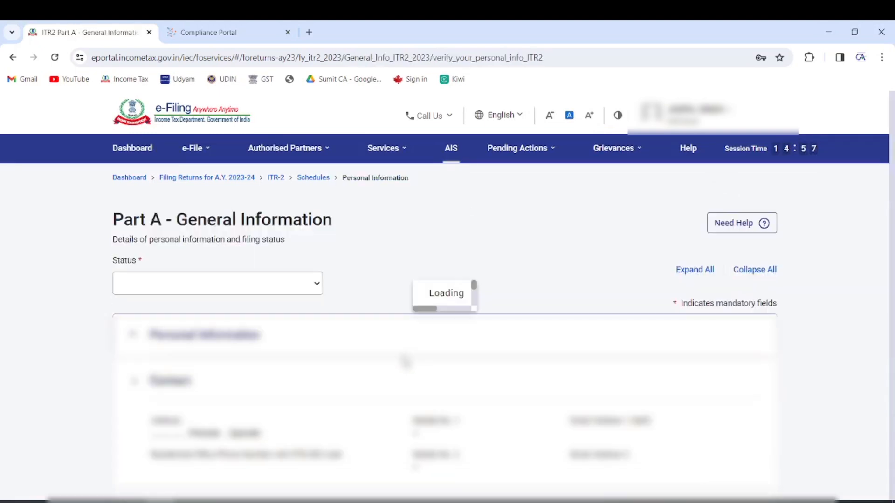
{"action": "scroll", "coordinate": [334, 350], "scroll_direction": "down", "scroll_amount": 4}
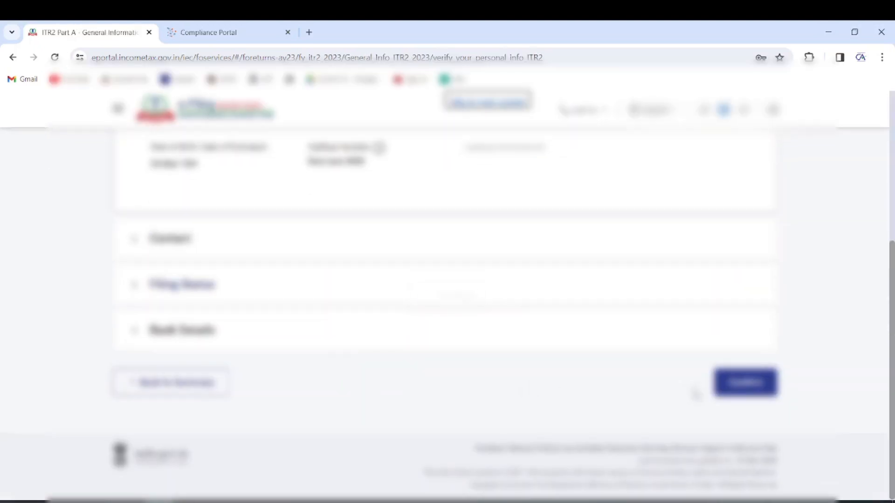
{"action": "scroll", "coordinate": [411, 350], "scroll_direction": "down", "scroll_amount": 5}
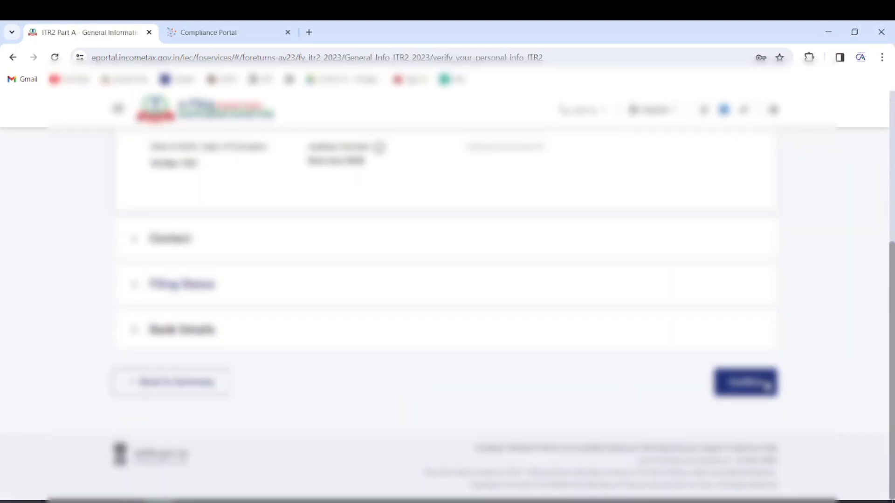
{"action": "left_click", "coordinate": [764, 382]}
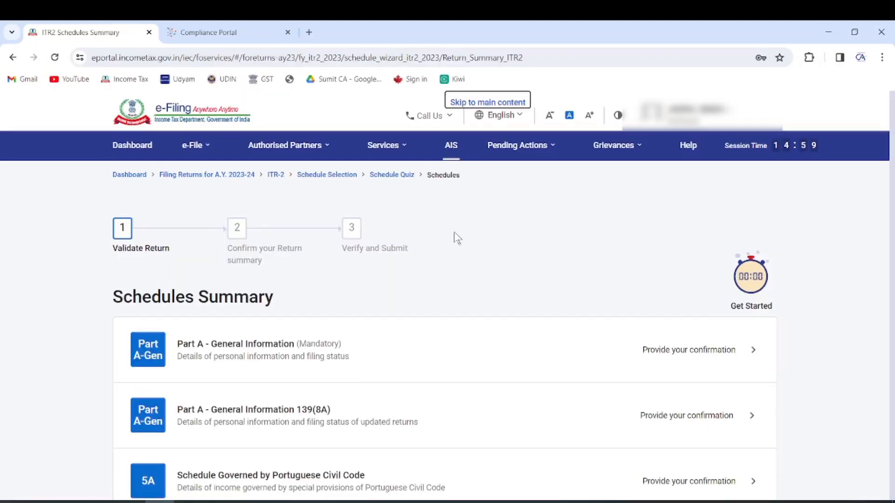
{"action": "scroll", "coordinate": [234, 369], "scroll_direction": "down", "scroll_amount": 2}
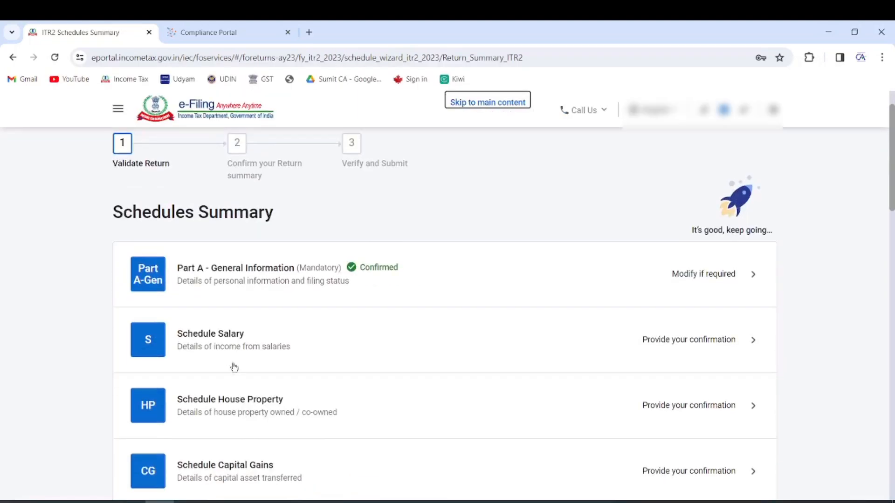
Open Schedule Salary and add a new employer entry under Gross Salary
{"action": "left_click", "coordinate": [228, 336]}
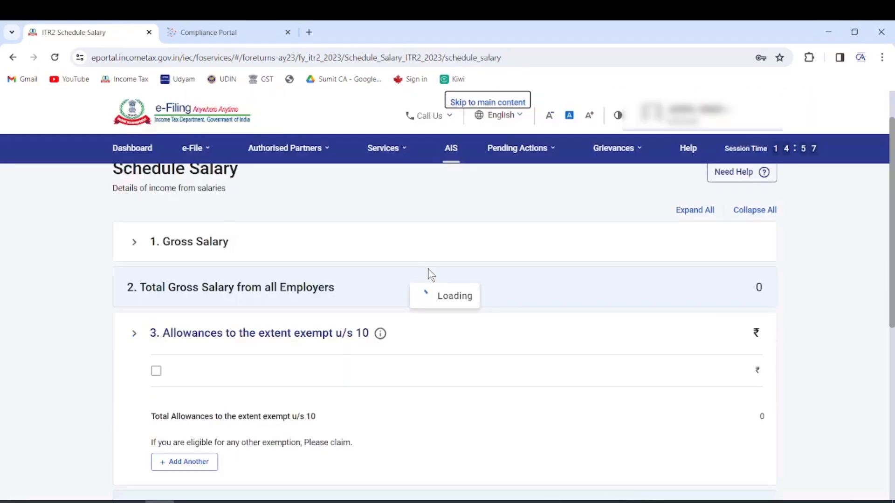
{"action": "scroll", "coordinate": [430, 273], "scroll_direction": "down", "scroll_amount": 3}
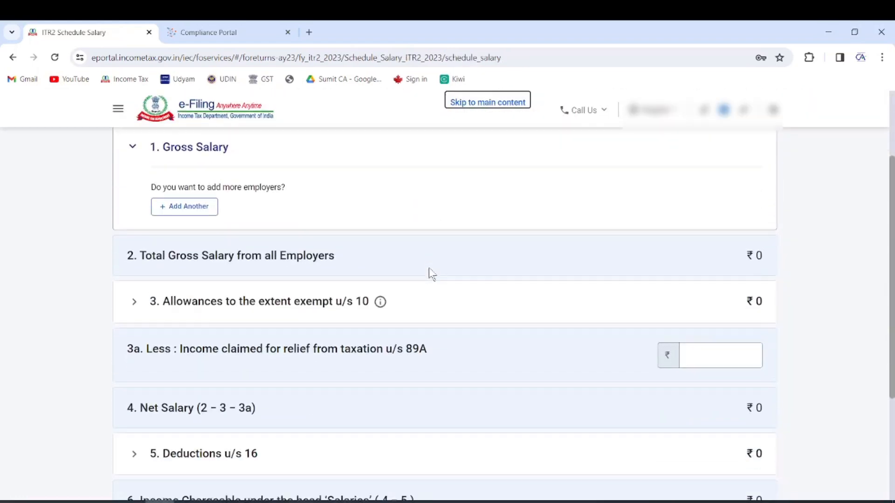
{"action": "scroll", "coordinate": [430, 270], "scroll_direction": "up", "scroll_amount": 1}
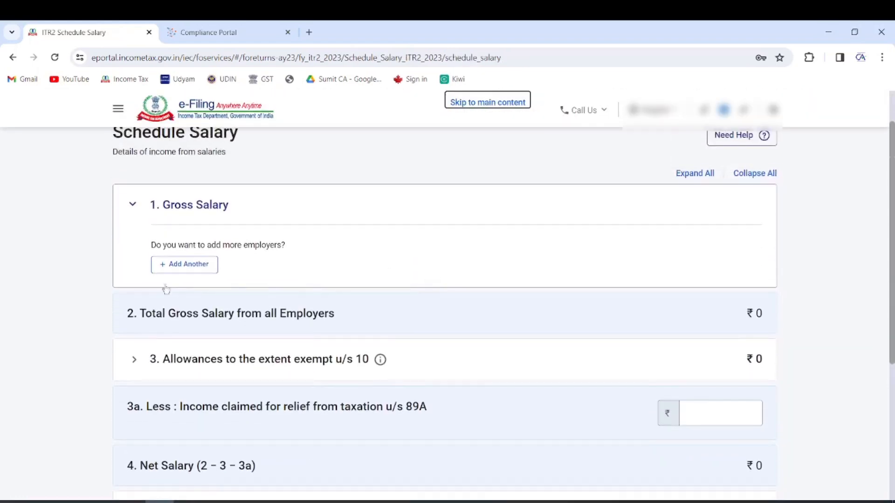
{"action": "left_click", "coordinate": [189, 266]}
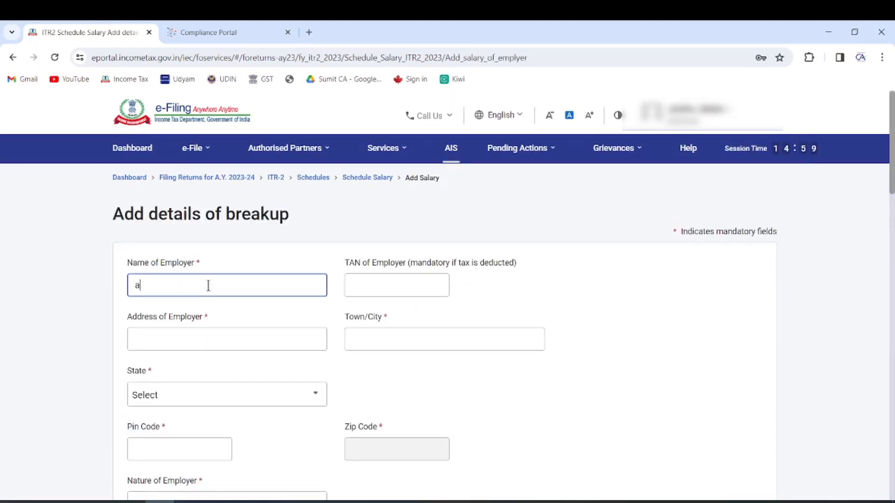
Enter the employer's address and town, and select state 27 - Rajasthan
{"action": "left_click", "coordinate": [227, 333]}
{"action": "type", "text": "ddd"}
{"action": "left_click", "coordinate": [398, 341]}
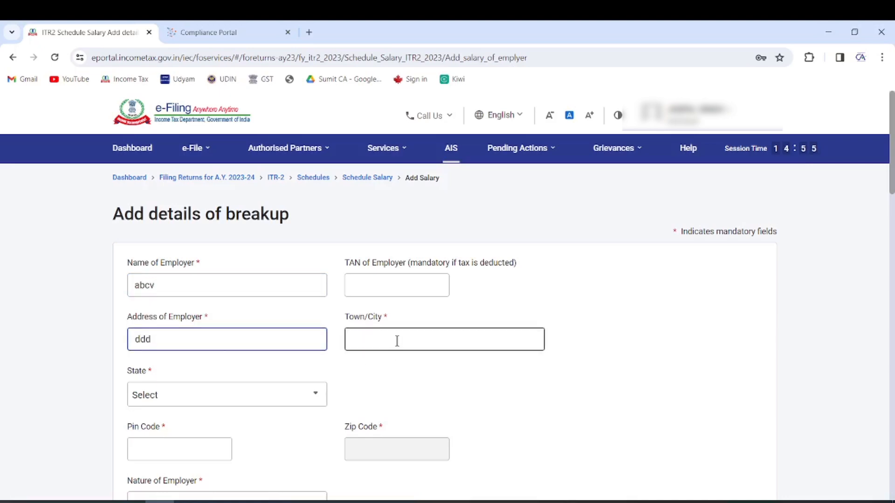
{"action": "type", "text": "sri gangangar"}
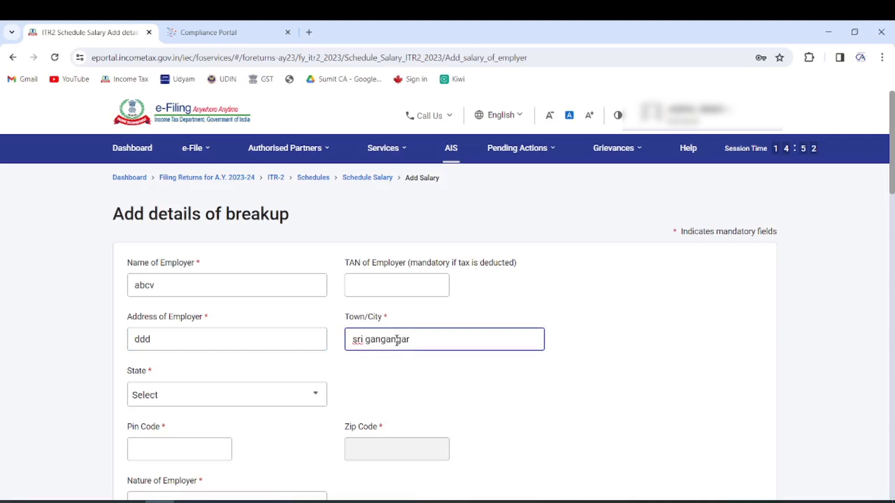
{"action": "left_click", "coordinate": [198, 400]}
{"action": "type", "text": "raj"}
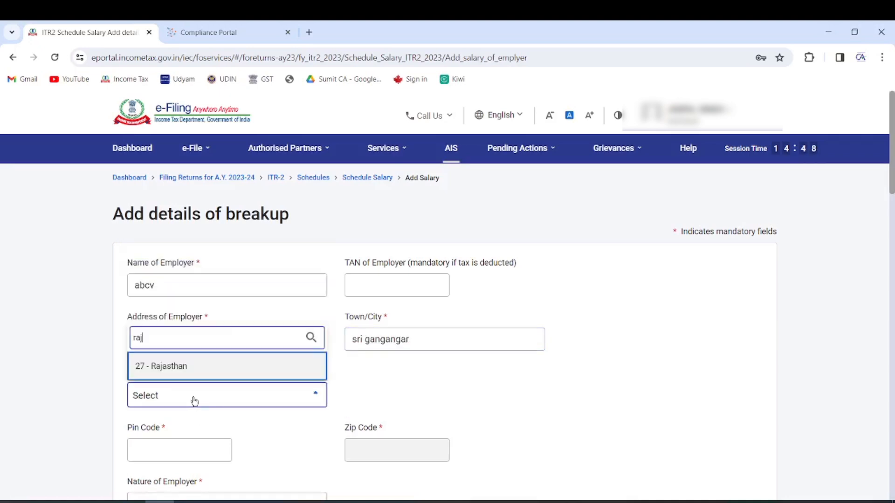
{"action": "left_click", "coordinate": [259, 368]}
{"action": "scroll", "coordinate": [223, 401], "scroll_direction": "down", "scroll_amount": 4}
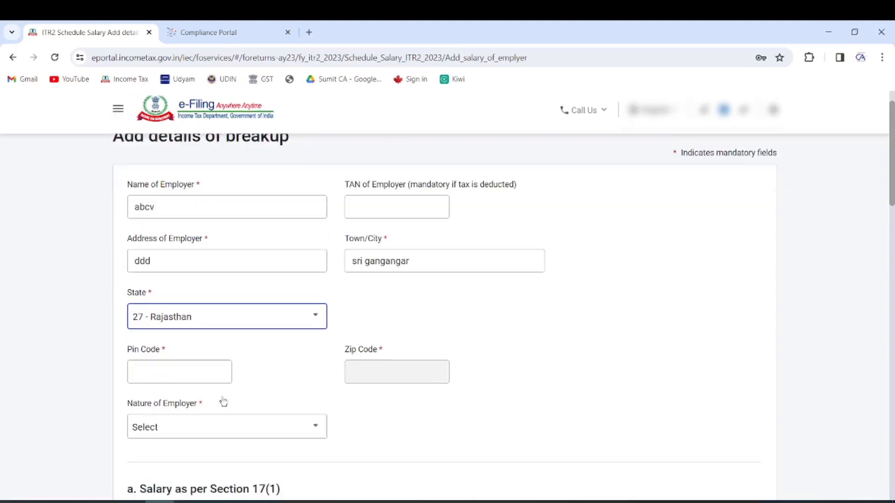
Enter the employer's PIN code and set the nature of employer to Others
{"action": "left_click", "coordinate": [187, 246]}
{"action": "type", "text": "335802"}
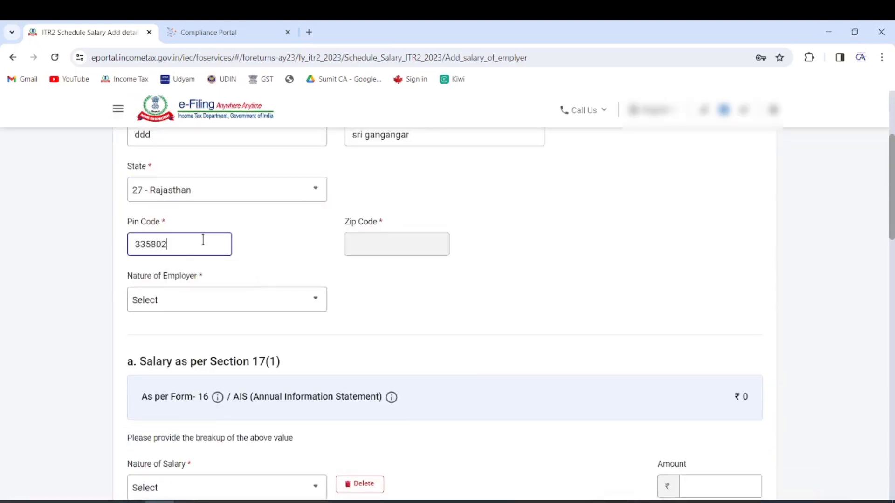
{"action": "left_click", "coordinate": [459, 235]}
{"action": "left_click", "coordinate": [225, 299]}
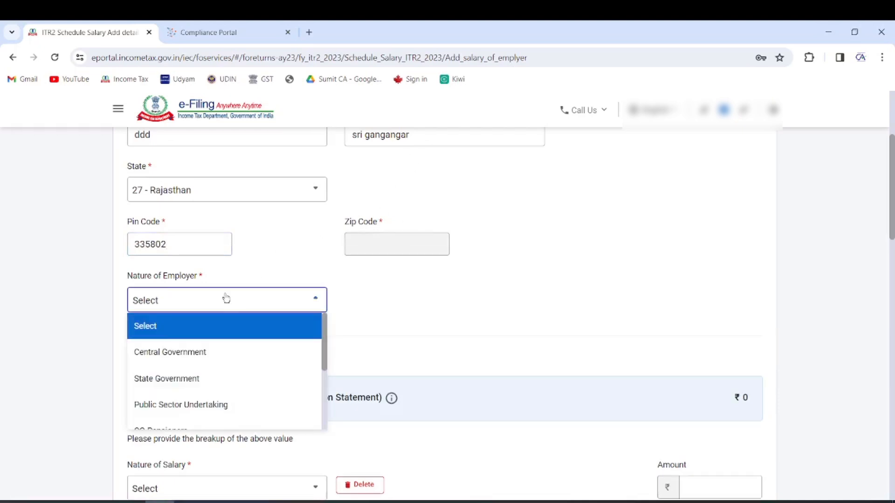
{"action": "scroll", "coordinate": [194, 352], "scroll_direction": "down", "scroll_amount": 5}
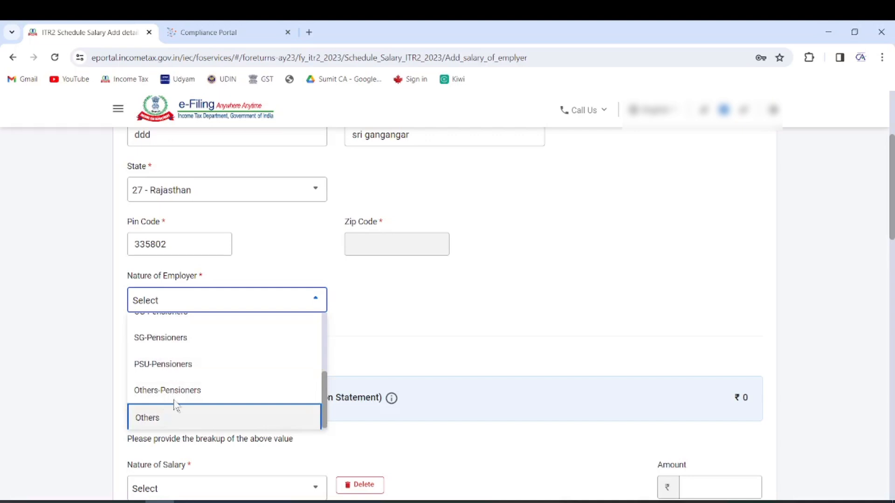
{"action": "left_click", "coordinate": [166, 415]}
{"action": "scroll", "coordinate": [546, 262], "scroll_direction": "down", "scroll_amount": 4}
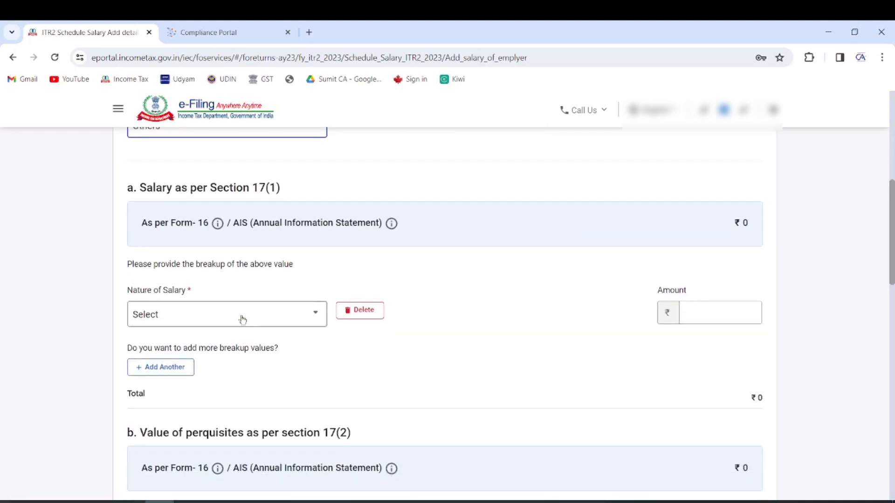
Enter ₹2,50,000 as salary under section 17(1)
{"action": "scroll", "coordinate": [242, 320], "scroll_direction": "down", "scroll_amount": 1}
{"action": "left_click", "coordinate": [696, 260]}
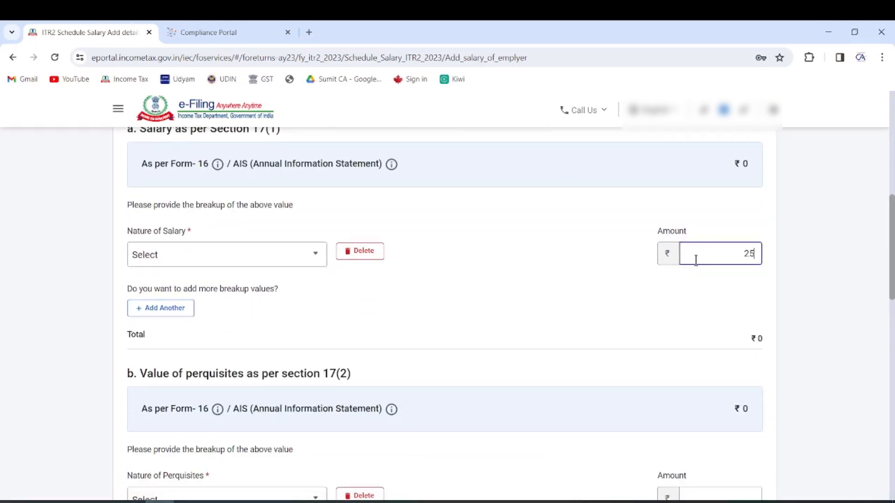
{"action": "scroll", "coordinate": [695, 260], "scroll_direction": "up", "scroll_amount": 1}
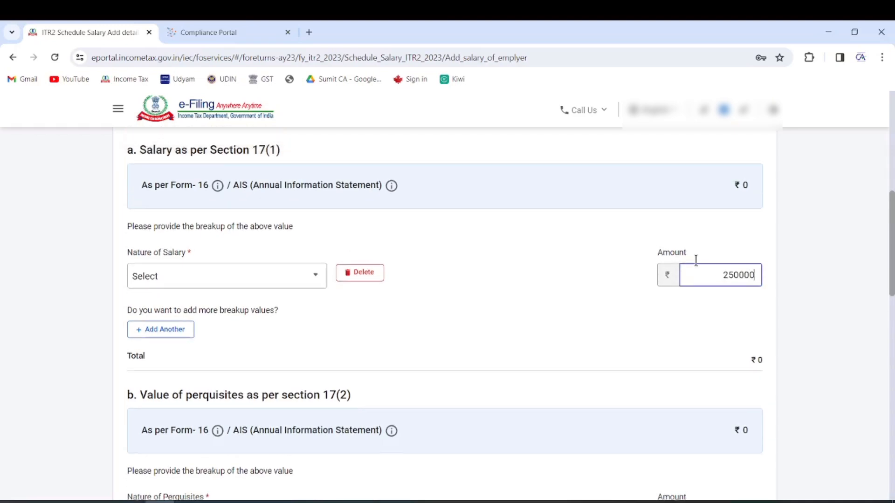
{"action": "scroll", "coordinate": [574, 292], "scroll_direction": "down", "scroll_amount": 3}
{"action": "left_click", "coordinate": [574, 292]}
Set Nature of Salary to Basic salary, decline Chrome's save-address prompt, and add the employer
{"action": "scroll", "coordinate": [613, 275], "scroll_direction": "down", "scroll_amount": 10}
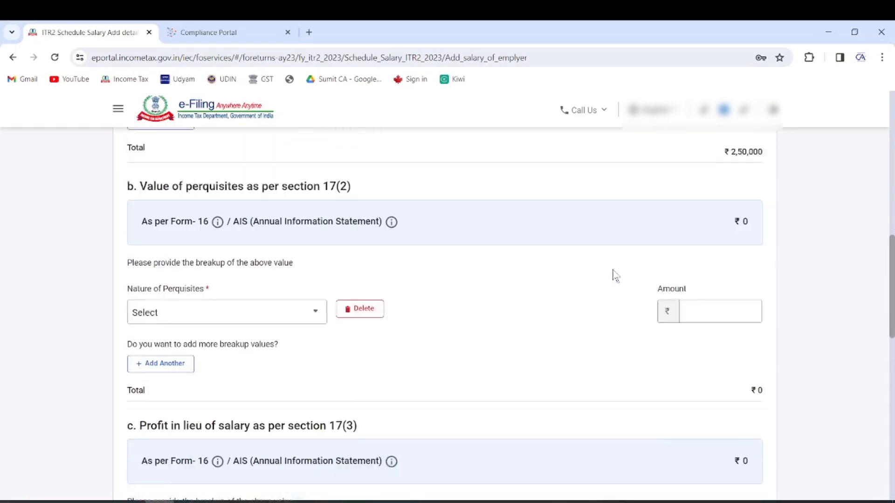
{"action": "scroll", "coordinate": [611, 275], "scroll_direction": "down", "scroll_amount": 2}
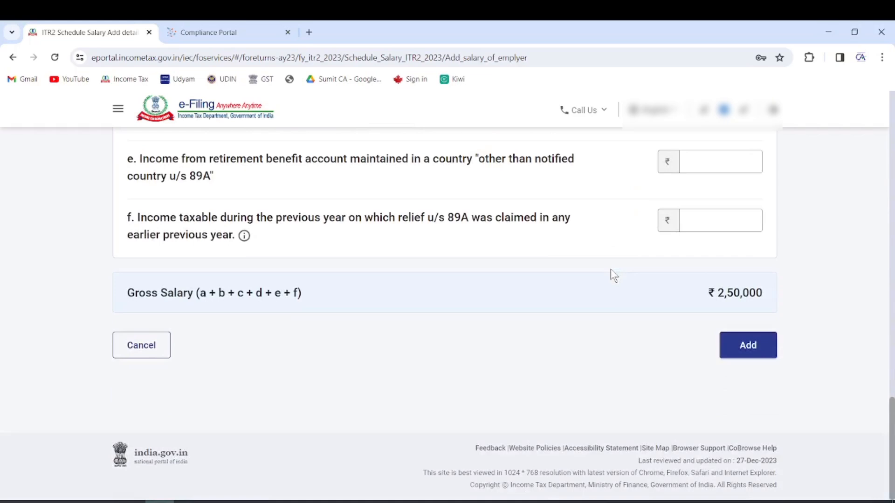
{"action": "left_click", "coordinate": [755, 346]}
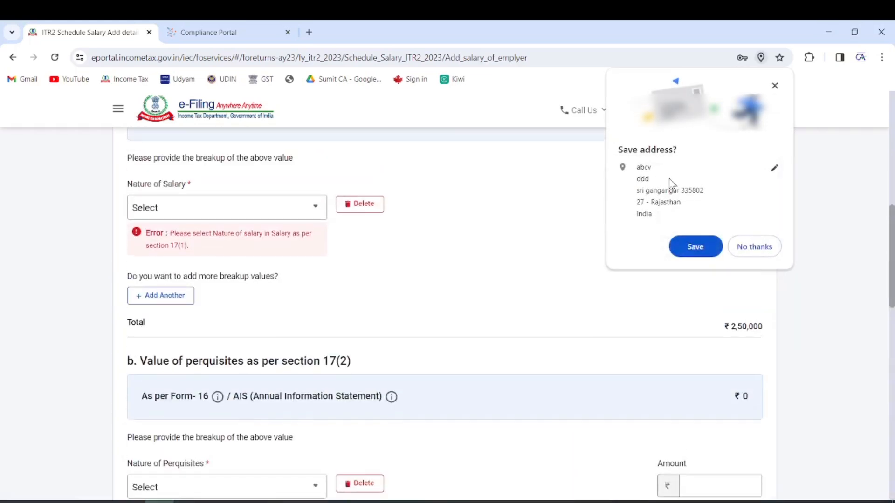
{"action": "left_click", "coordinate": [294, 209]}
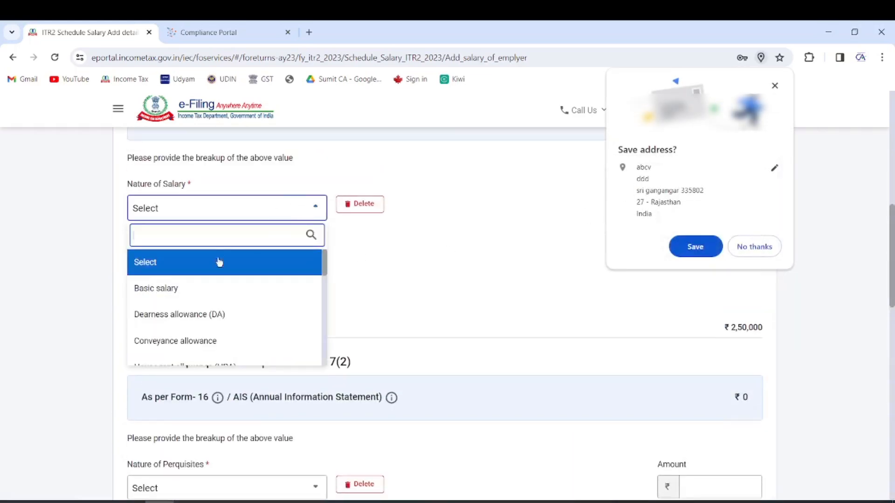
{"action": "left_click", "coordinate": [192, 290]}
{"action": "left_click", "coordinate": [748, 248]}
{"action": "scroll", "coordinate": [683, 281], "scroll_direction": "down", "scroll_amount": 10}
{"action": "left_click", "coordinate": [746, 352]}
Review the ₹50,000 standard deduction under section 16 and confirm ₹2,00,000 chargeable salary
{"action": "scroll", "coordinate": [606, 270], "scroll_direction": "down", "scroll_amount": 5}
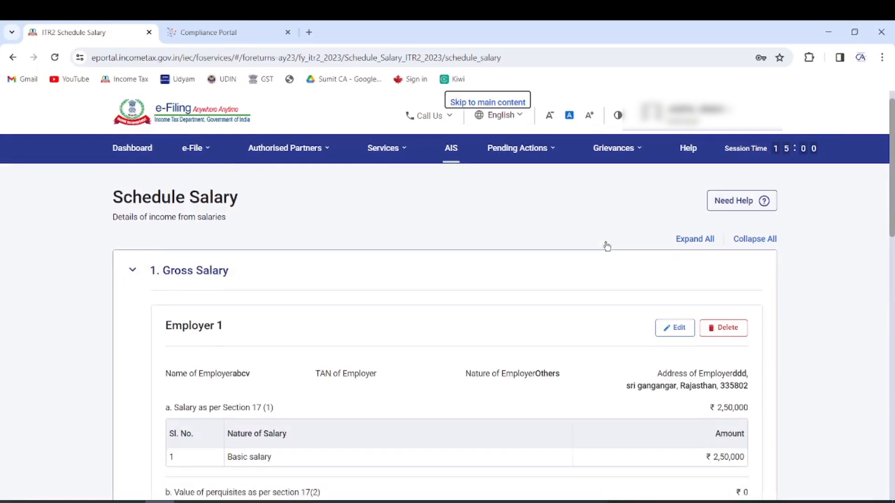
{"action": "scroll", "coordinate": [606, 236], "scroll_direction": "down", "scroll_amount": 15}
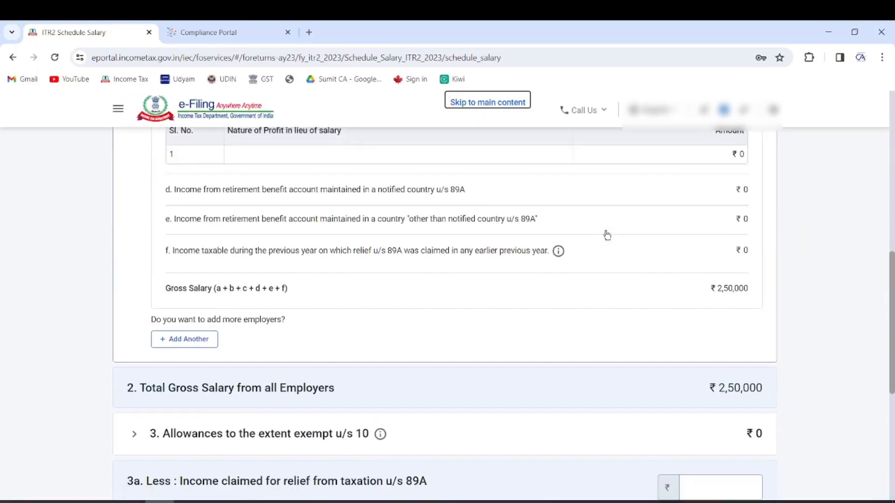
{"action": "left_click_drag", "start_coordinate": [158, 296], "coordinate": [290, 298]}
{"action": "scroll", "coordinate": [774, 355], "scroll_direction": "down", "scroll_amount": 5}
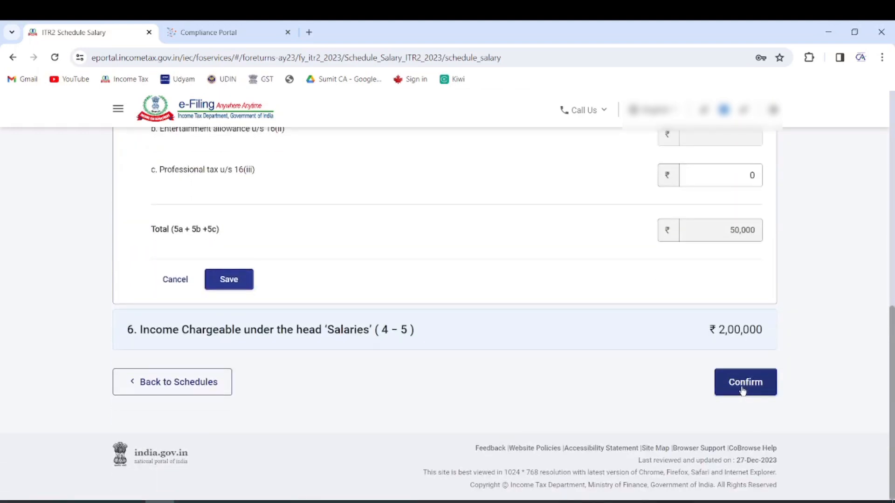
{"action": "scroll", "coordinate": [387, 373], "scroll_direction": "up", "scroll_amount": 10}
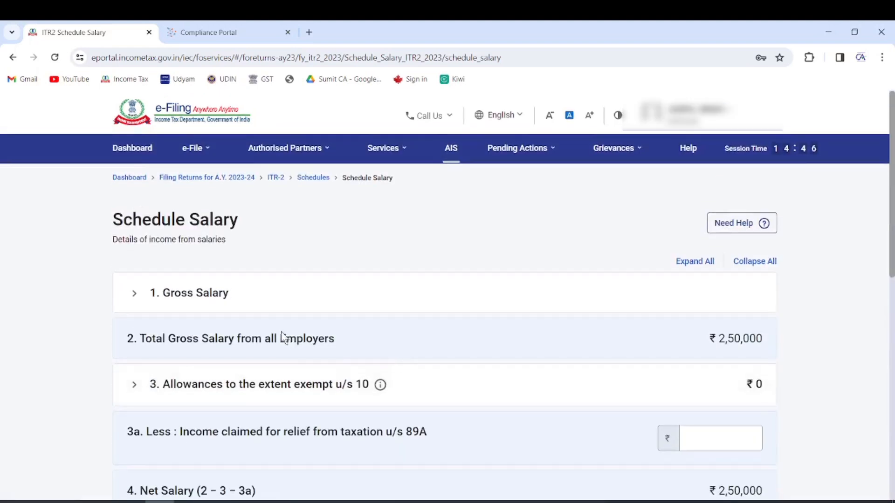
{"action": "scroll", "coordinate": [351, 330], "scroll_direction": "down", "scroll_amount": 6}
{"action": "scroll", "coordinate": [356, 325], "scroll_direction": "down", "scroll_amount": 3}
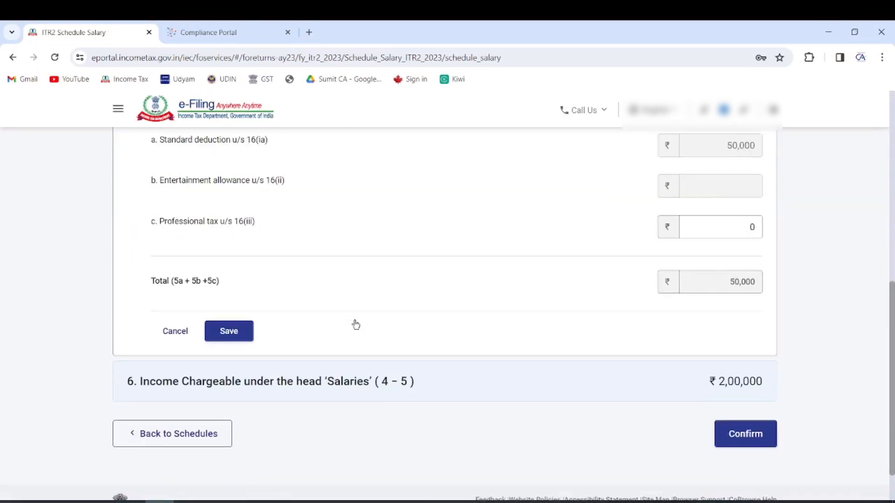
{"action": "left_click", "coordinate": [745, 437]}
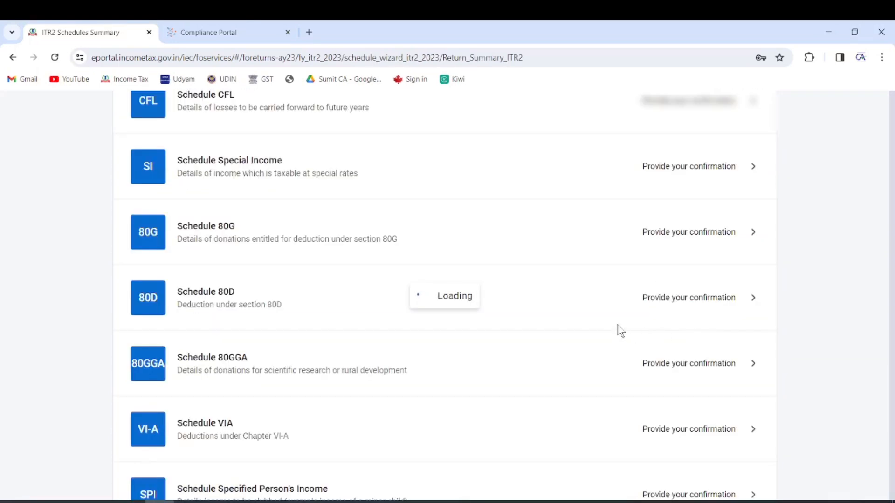
Open Schedule House Property and start a new property entry via Add Details
{"action": "scroll", "coordinate": [499, 241], "scroll_direction": "down", "scroll_amount": 4}
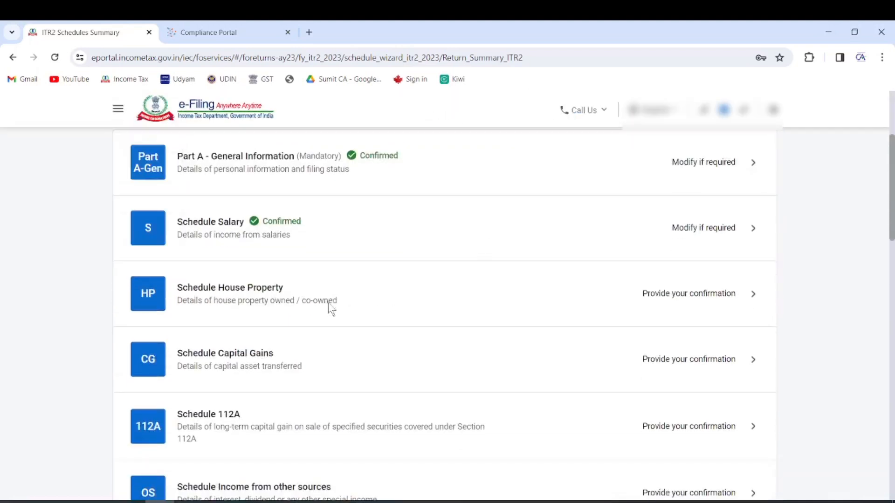
{"action": "left_click", "coordinate": [240, 288]}
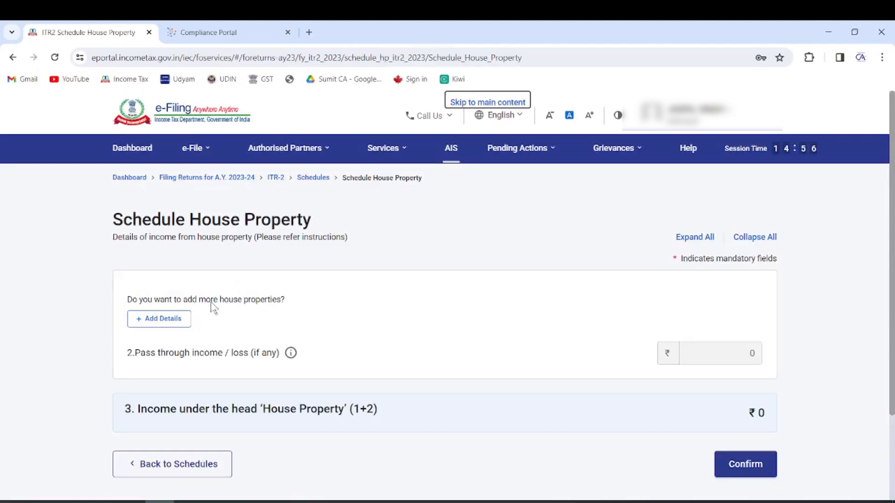
{"action": "left_click", "coordinate": [173, 320]}
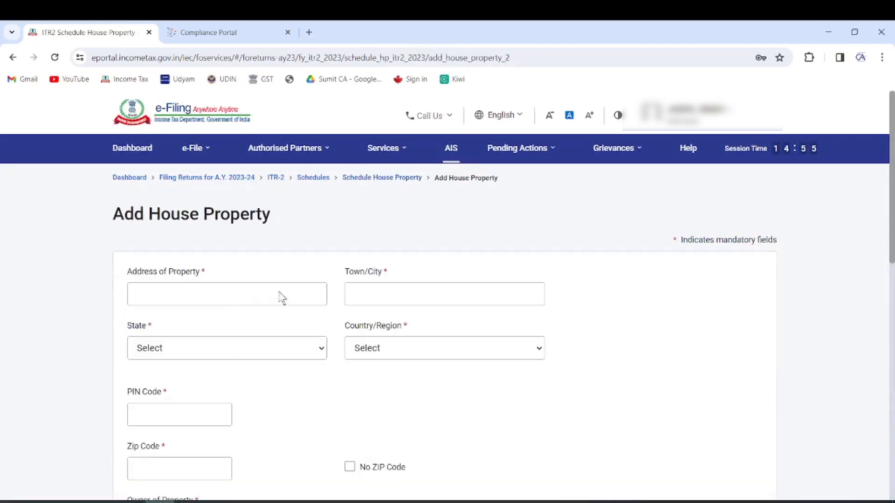
Fill in the property's address and town/city fields
{"action": "left_click", "coordinate": [267, 293]}
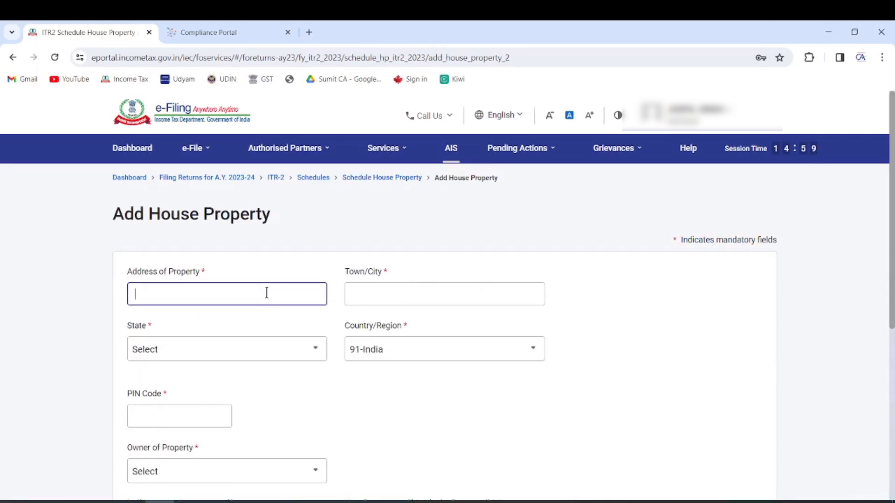
{"action": "type", "text": "ffdd"}
{"action": "left_click", "coordinate": [412, 289]}
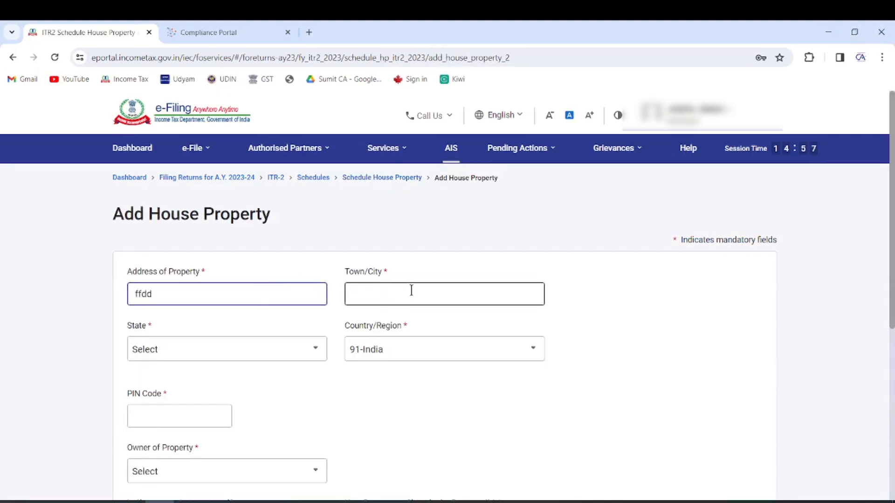
{"action": "type", "text": "sbnr"}
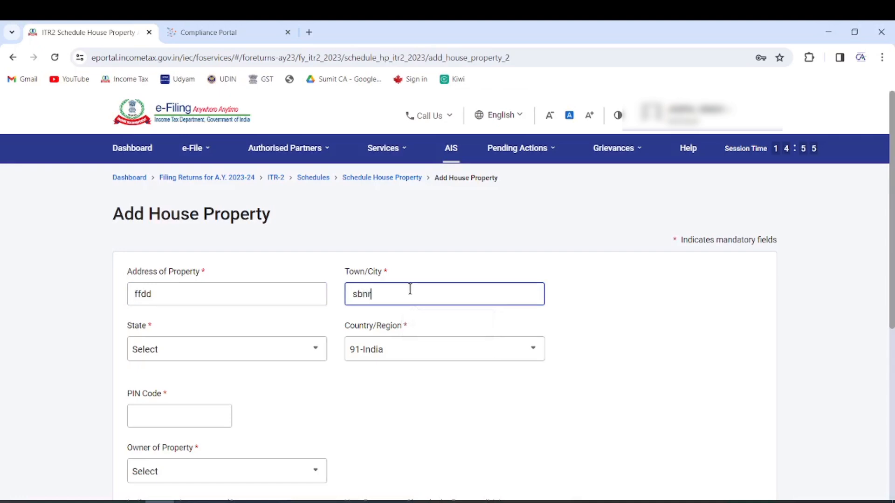
Keep India as the country, enter the PIN code, and set State to Rajasthan
{"action": "left_click", "coordinate": [240, 348]}
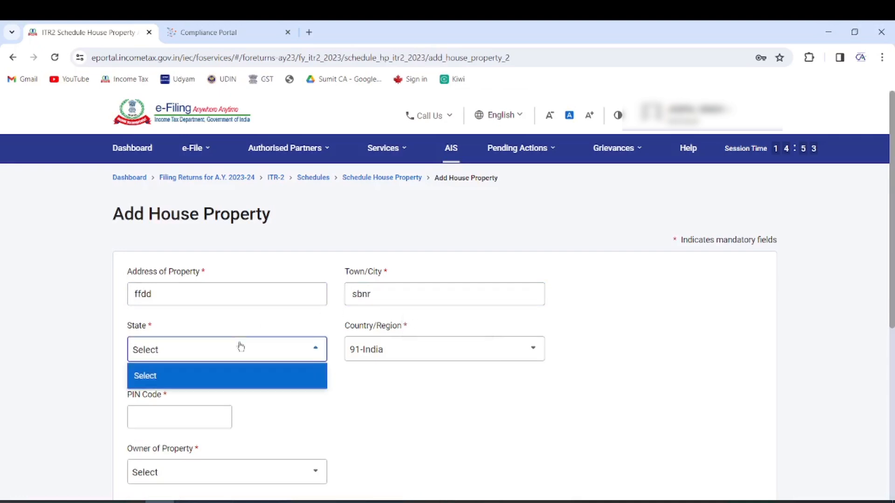
{"action": "scroll", "coordinate": [590, 258], "scroll_direction": "down", "scroll_amount": 3}
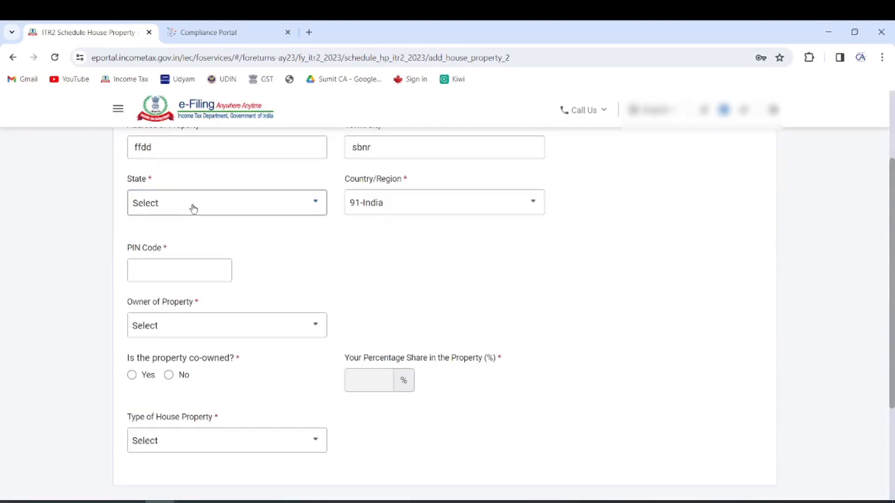
{"action": "left_click", "coordinate": [435, 145]}
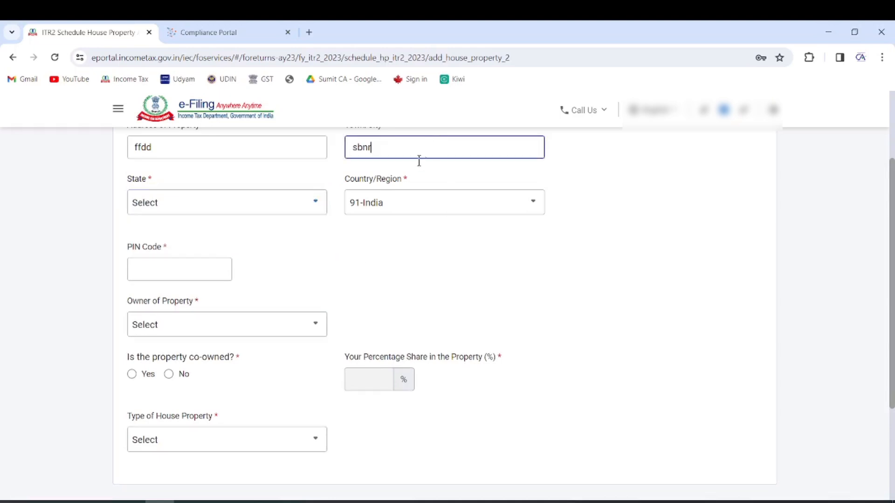
{"action": "left_click", "coordinate": [390, 195]}
{"action": "left_click", "coordinate": [389, 200]}
{"action": "left_click", "coordinate": [185, 264]}
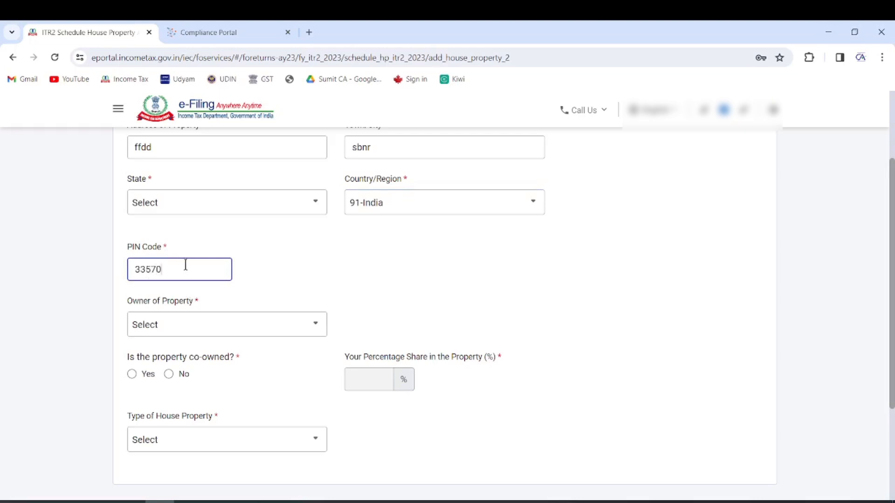
{"action": "type", "text": "335704"}
{"action": "left_click", "coordinate": [199, 203]}
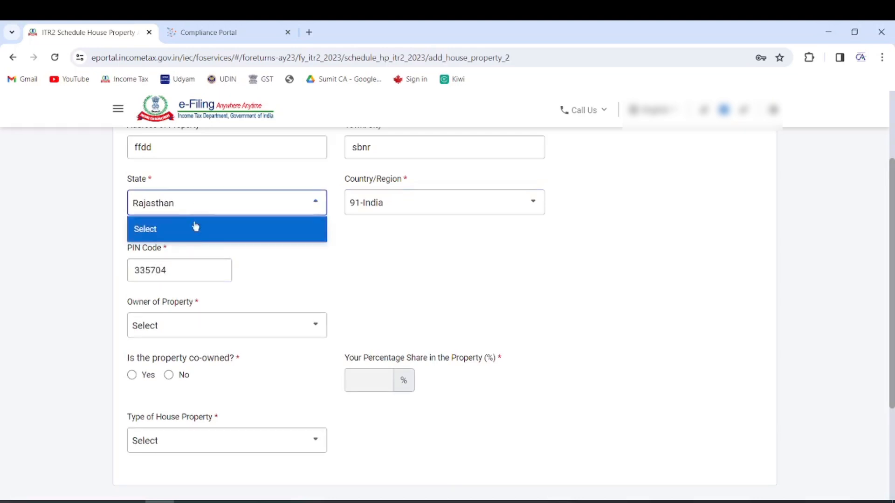
{"action": "left_click", "coordinate": [429, 268]}
{"action": "scroll", "coordinate": [260, 294], "scroll_direction": "down", "scroll_amount": 1}
Set the owner to Self, mark the property not co-owned, and choose Self occupied
{"action": "left_click", "coordinate": [239, 265]}
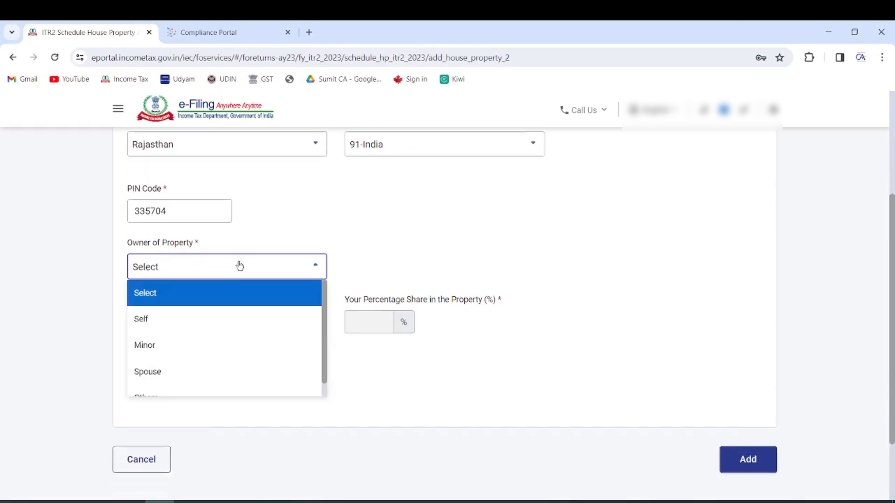
{"action": "left_click", "coordinate": [156, 321]}
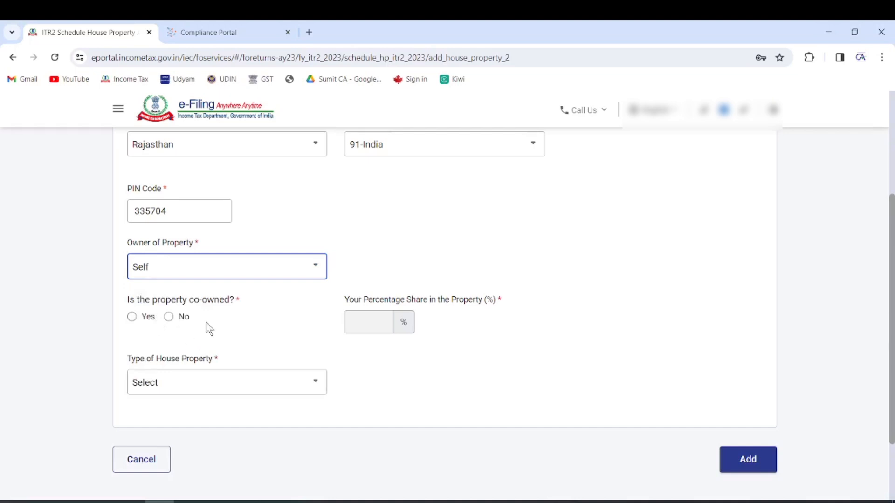
{"action": "left_click", "coordinate": [168, 317]}
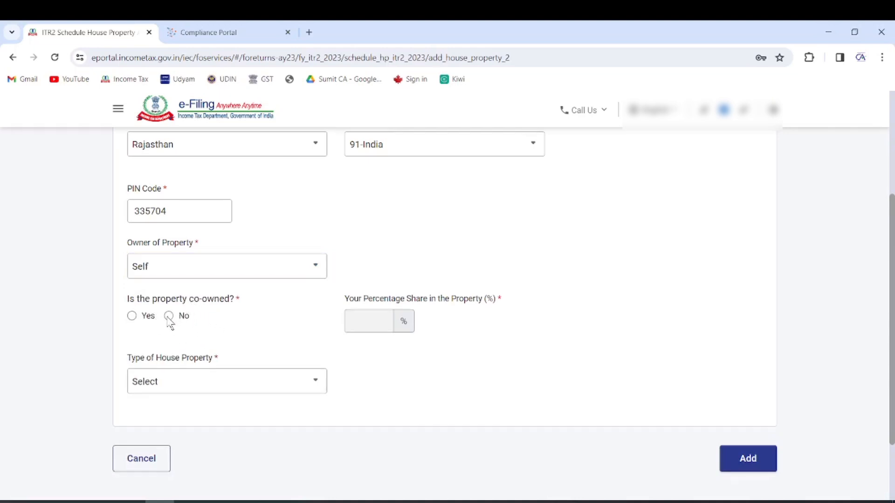
{"action": "left_click", "coordinate": [186, 393]}
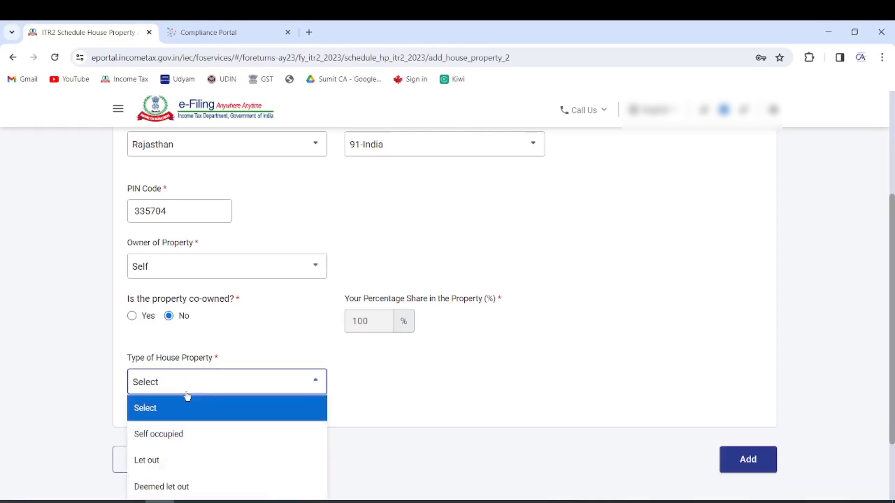
{"action": "scroll", "coordinate": [203, 385], "scroll_direction": "down", "scroll_amount": 1}
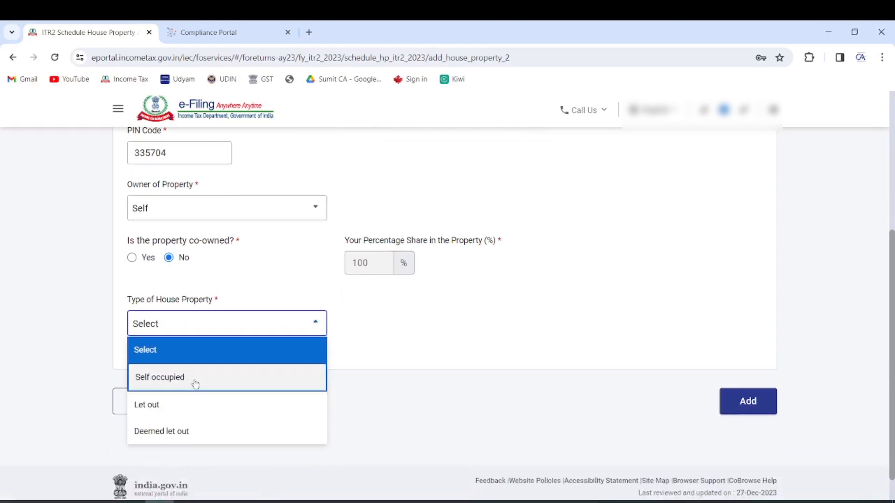
{"action": "left_click", "coordinate": [194, 382]}
{"action": "scroll", "coordinate": [524, 304], "scroll_direction": "down", "scroll_amount": 1}
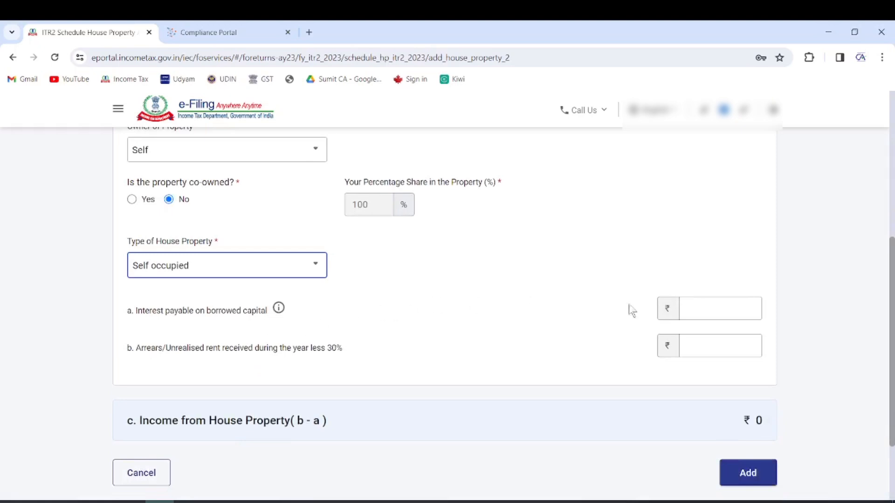
Change interest on borrowed capital from 2,10,000 to 1,00,000
{"action": "left_click", "coordinate": [725, 316]}
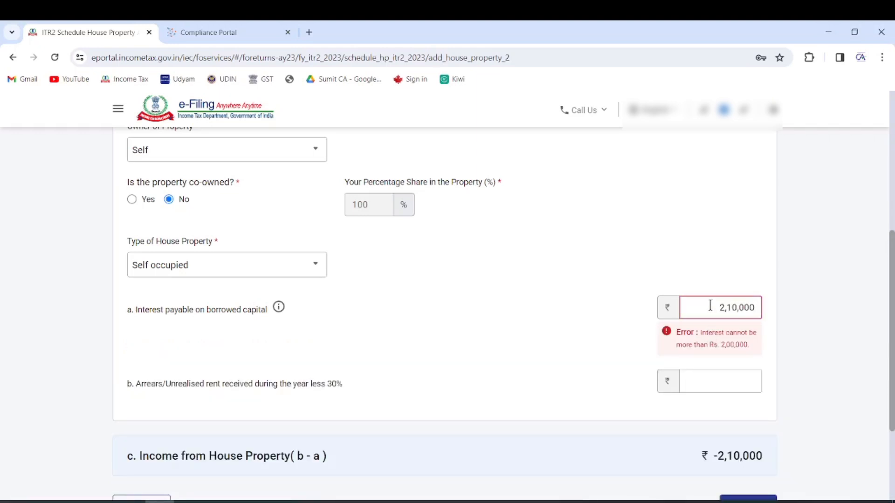
{"action": "left_click_drag", "start_coordinate": [710, 306], "coordinate": [802, 308]}
{"action": "key", "text": "BackSpace"}
{"action": "type", "text": "100000"}
{"action": "left_click", "coordinate": [489, 258]}
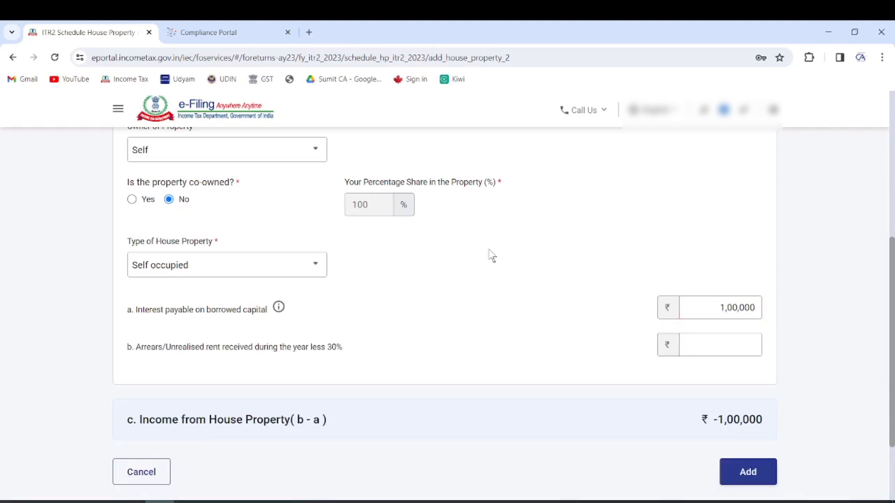
{"action": "scroll", "coordinate": [505, 279], "scroll_direction": "down", "scroll_amount": 1}
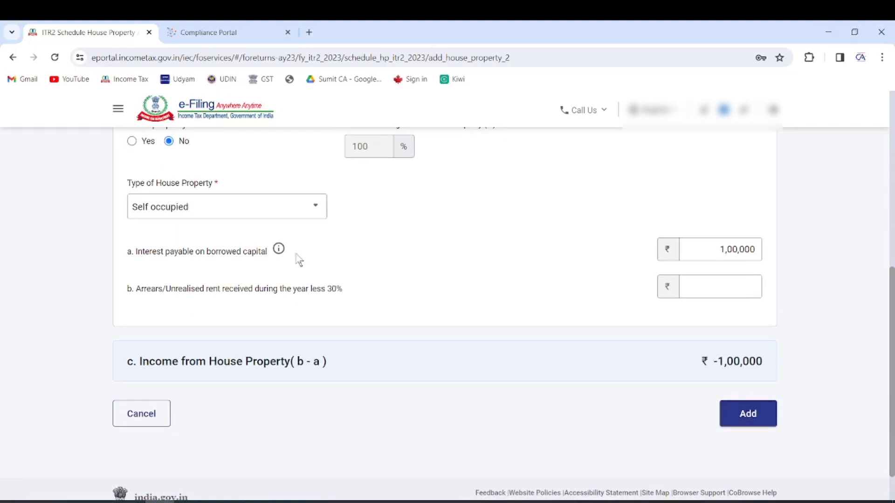
{"action": "scroll", "coordinate": [495, 306], "scroll_direction": "up", "scroll_amount": 3}
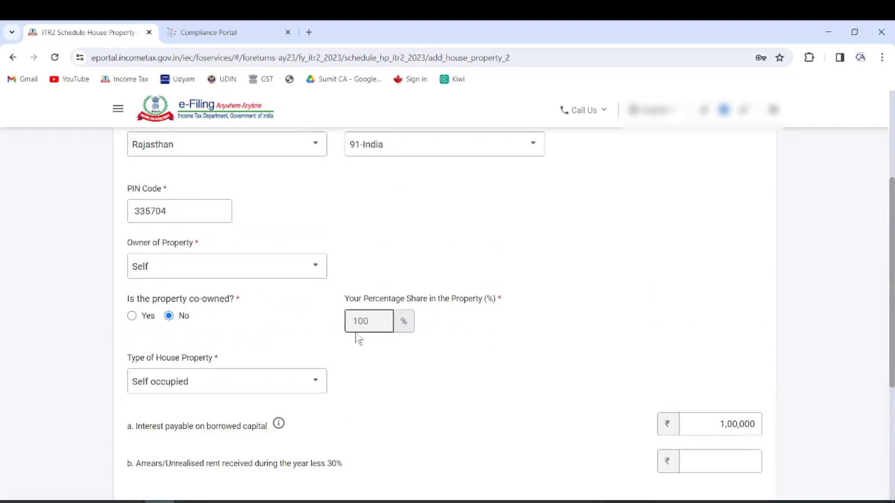
Switch the property type to Let out, then cancel the form and decline saving the address
{"action": "left_click", "coordinate": [202, 378]}
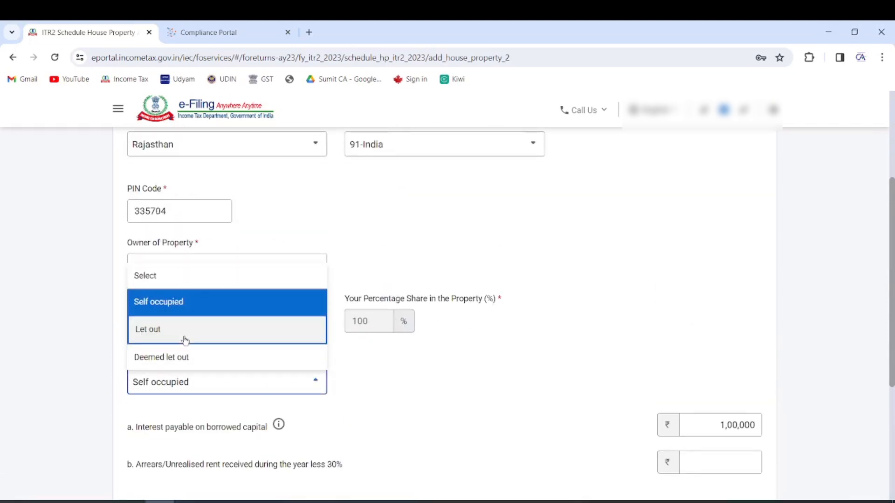
{"action": "left_click", "coordinate": [185, 340]}
{"action": "scroll", "coordinate": [326, 345], "scroll_direction": "down", "scroll_amount": 3}
{"action": "left_click", "coordinate": [234, 336]}
{"action": "scroll", "coordinate": [313, 406], "scroll_direction": "down", "scroll_amount": 5}
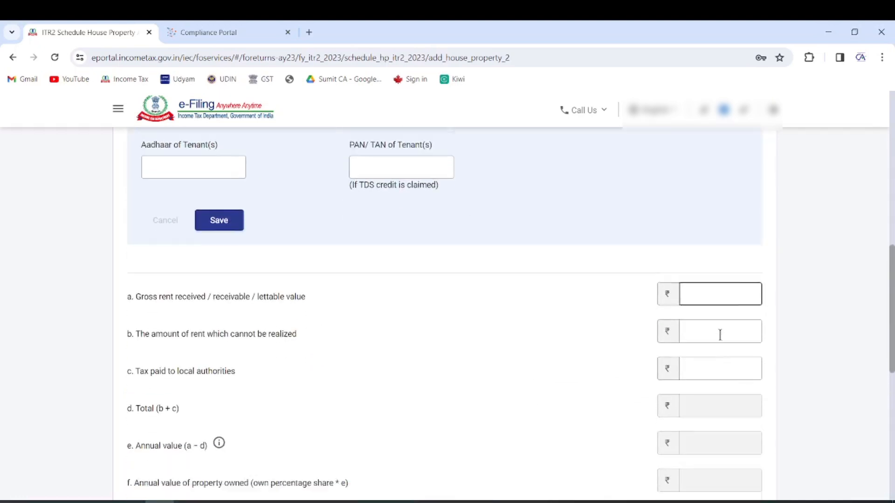
{"action": "scroll", "coordinate": [695, 354], "scroll_direction": "down", "scroll_amount": 9}
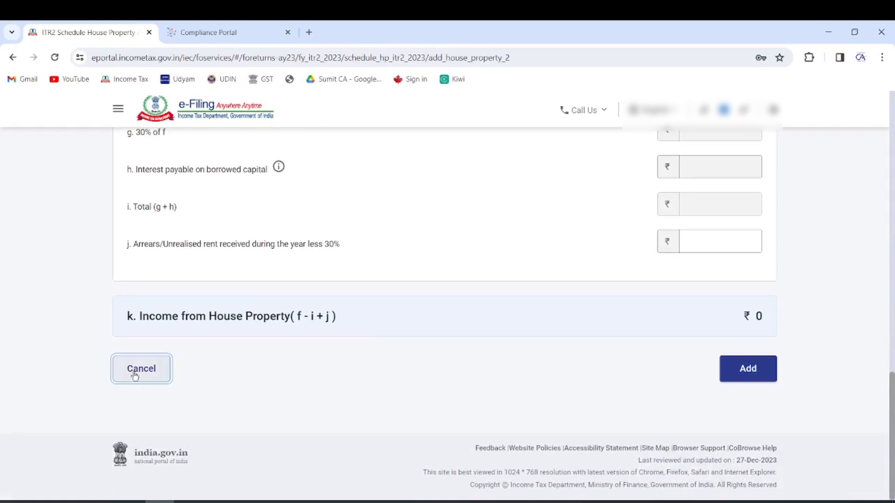
{"action": "left_click", "coordinate": [134, 375]}
{"action": "left_click", "coordinate": [760, 234]}
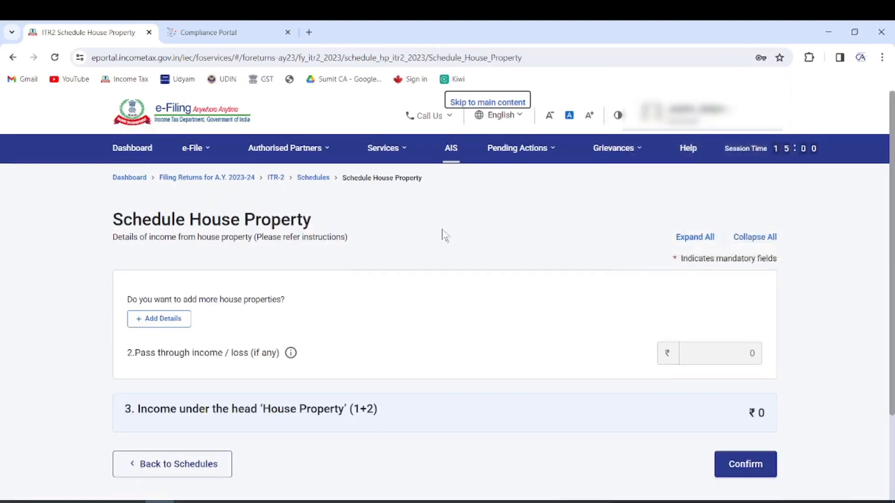
Confirm Schedule House Property at ₹0 income and open Schedule Capital Gains
{"action": "scroll", "coordinate": [559, 289], "scroll_direction": "down", "scroll_amount": 2}
{"action": "left_click", "coordinate": [743, 355]}
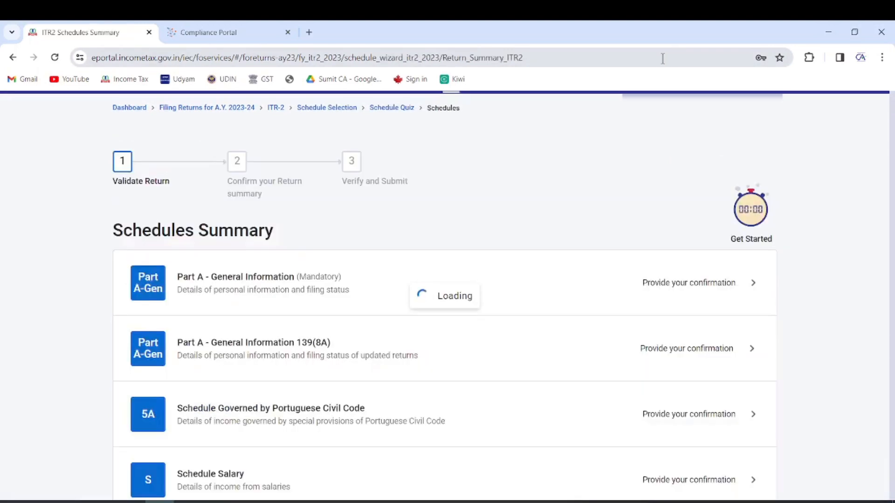
{"action": "scroll", "coordinate": [510, 228], "scroll_direction": "down", "scroll_amount": 5}
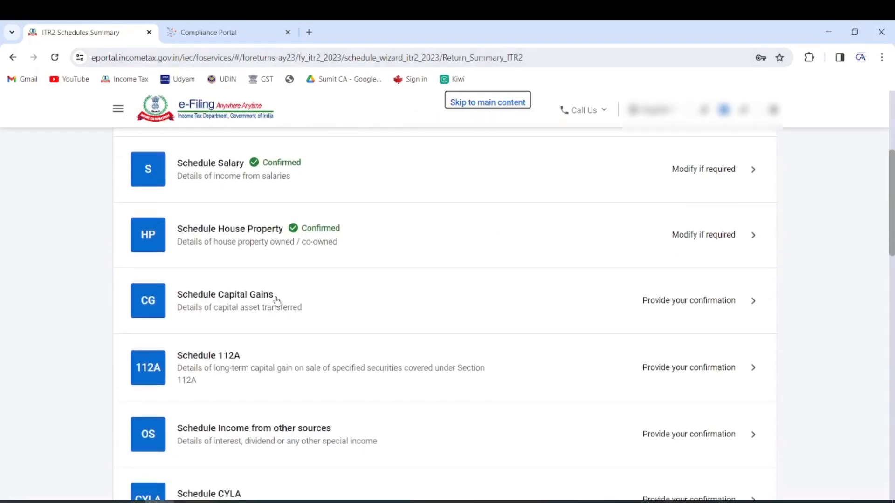
{"action": "left_click", "coordinate": [269, 299]}
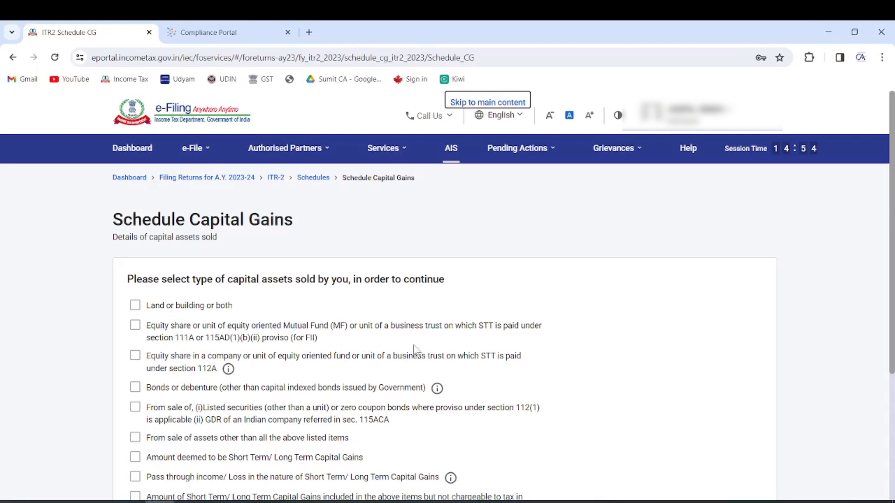
Declare STT-paid equity shares/MF (section 111A) as sold and open their Add details form
{"action": "left_click", "coordinate": [135, 325]}
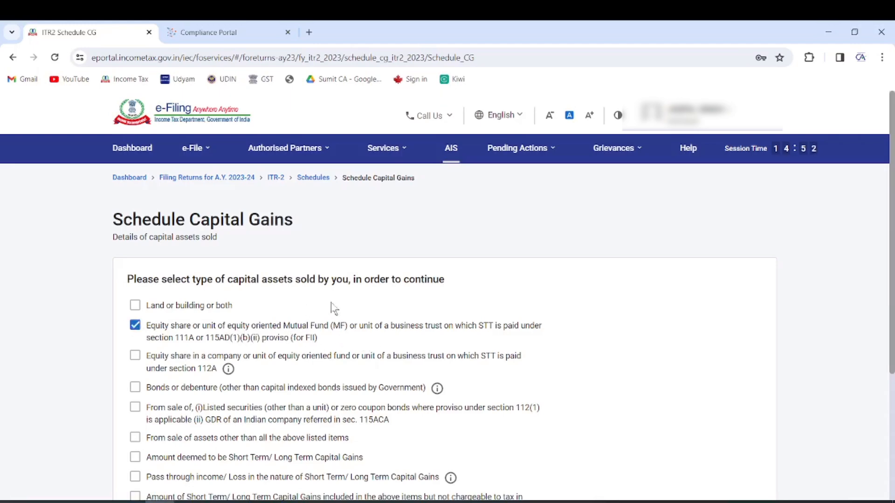
{"action": "scroll", "coordinate": [334, 309], "scroll_direction": "down", "scroll_amount": 4}
{"action": "left_click", "coordinate": [724, 380]}
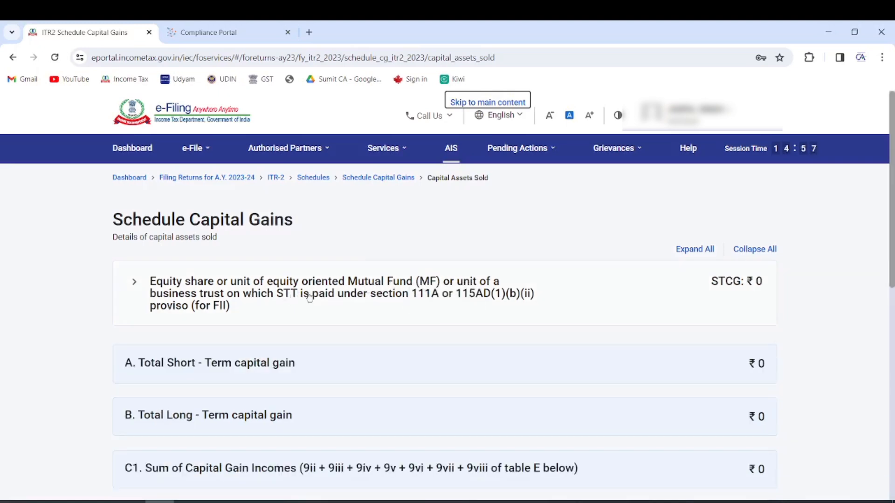
{"action": "scroll", "coordinate": [338, 302], "scroll_direction": "down", "scroll_amount": 5}
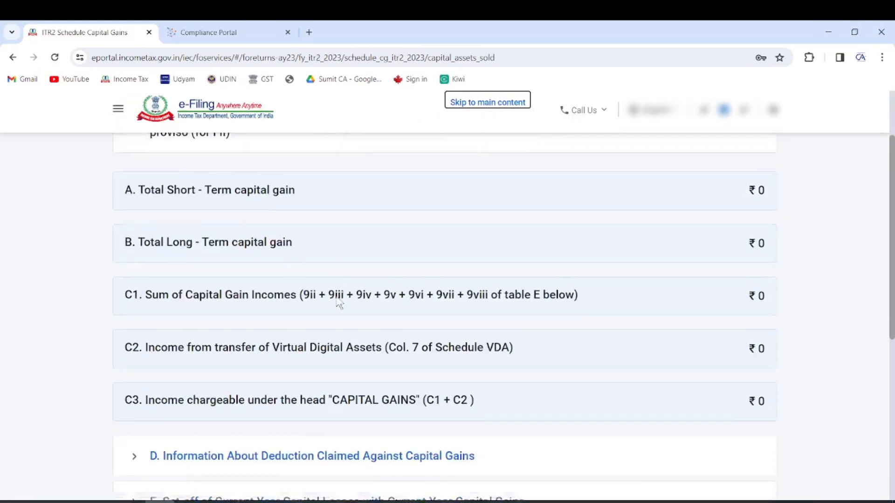
{"action": "scroll", "coordinate": [337, 302], "scroll_direction": "up", "scroll_amount": 5}
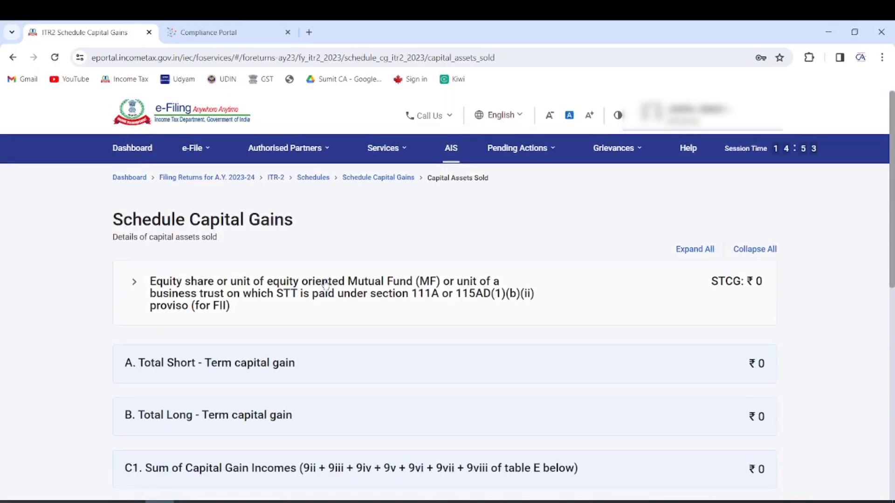
{"action": "left_click", "coordinate": [236, 282]}
{"action": "scroll", "coordinate": [236, 282], "scroll_direction": "down", "scroll_amount": 3}
{"action": "left_click", "coordinate": [199, 228]}
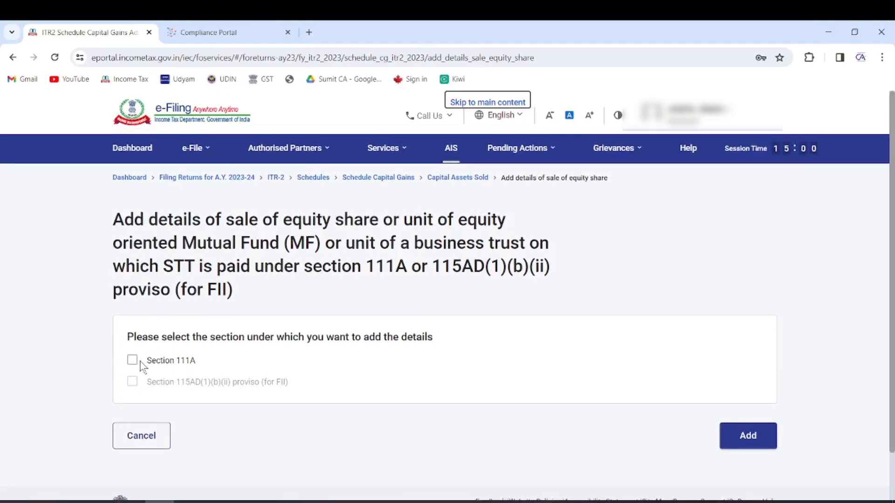
Add a Section 111A equity sale: consideration 4,50,000, cost 3,50,000, giving ₹1,00,000 short-term gain
{"action": "left_click", "coordinate": [139, 364]}
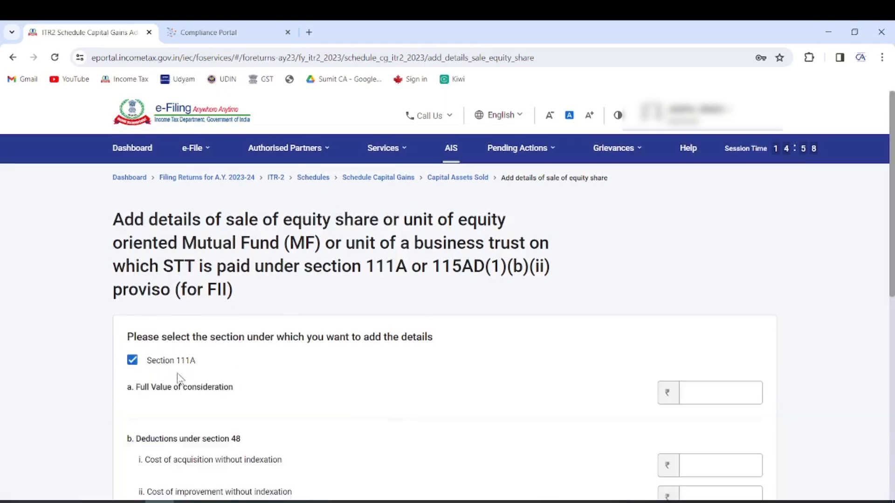
{"action": "scroll", "coordinate": [433, 338], "scroll_direction": "down", "scroll_amount": 3}
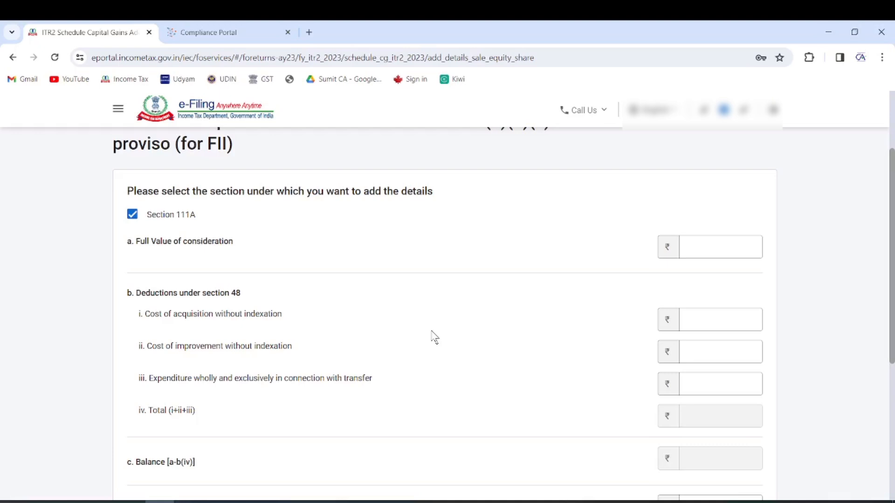
{"action": "left_click", "coordinate": [733, 243]}
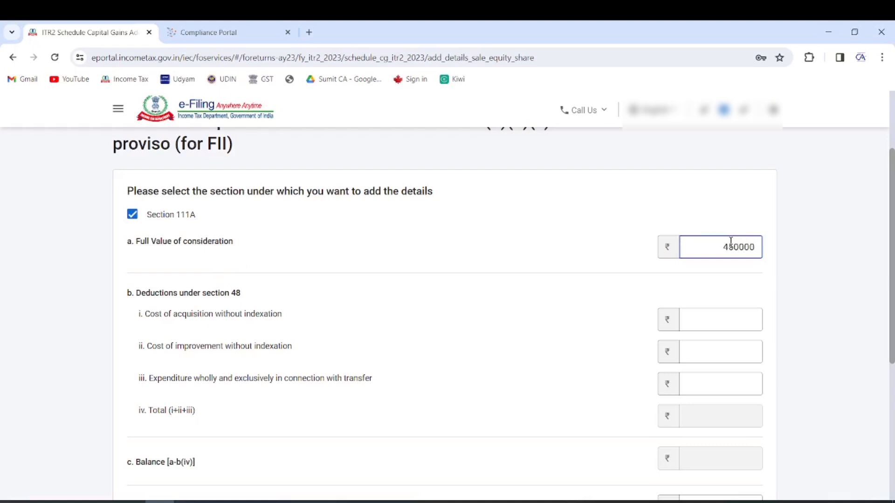
{"action": "left_click", "coordinate": [608, 217]}
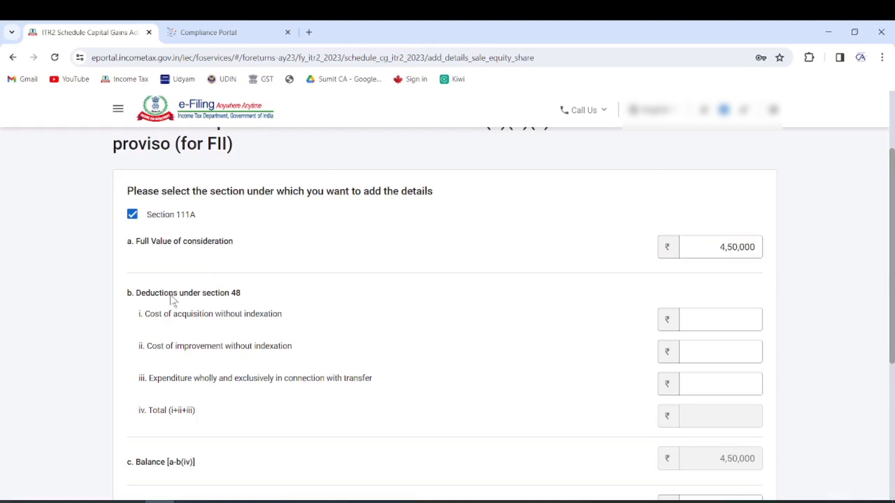
{"action": "left_click", "coordinate": [699, 320]}
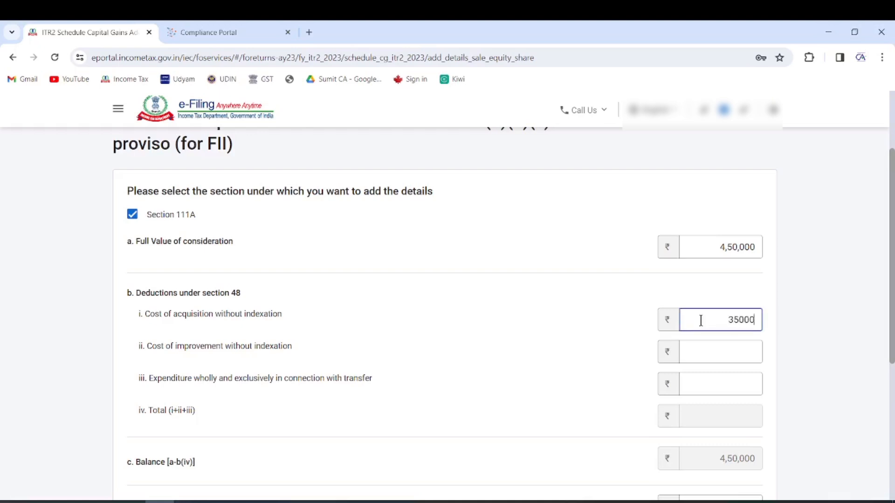
{"action": "type", "text": "350000"}
{"action": "left_click", "coordinate": [583, 295]}
{"action": "scroll", "coordinate": [566, 298], "scroll_direction": "down", "scroll_amount": 3}
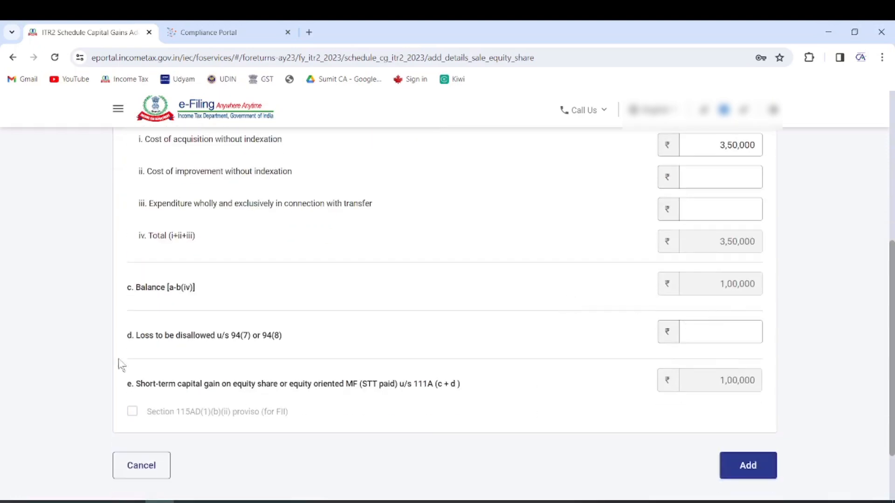
{"action": "left_click_drag", "start_coordinate": [140, 385], "coordinate": [325, 400]}
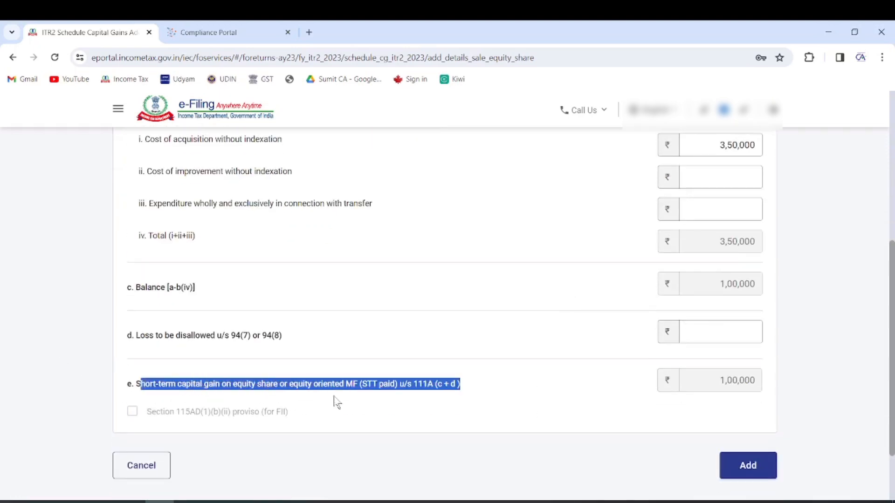
{"action": "left_click", "coordinate": [758, 470]}
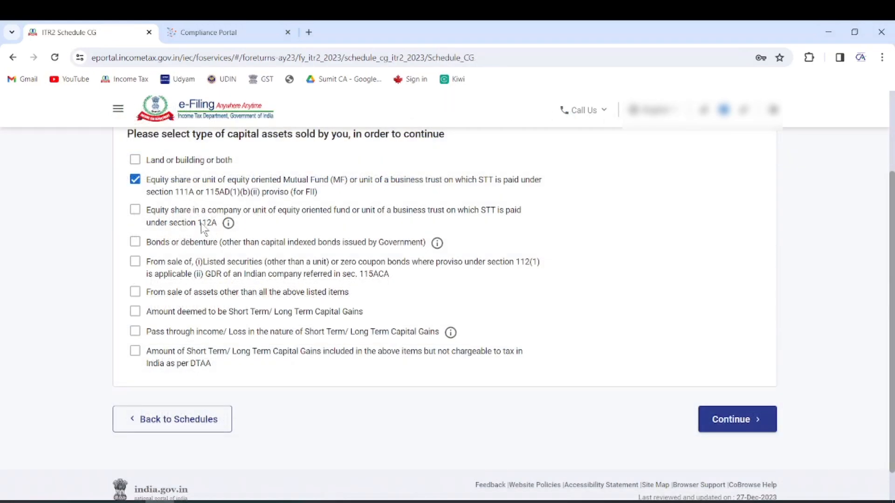
Add the section 112A equity asset type to capital gains and open Schedule 112A
{"action": "left_click_drag", "start_coordinate": [201, 223], "coordinate": [216, 224]}
{"action": "left_click", "coordinate": [204, 227]}
{"action": "left_click", "coordinate": [751, 422]}
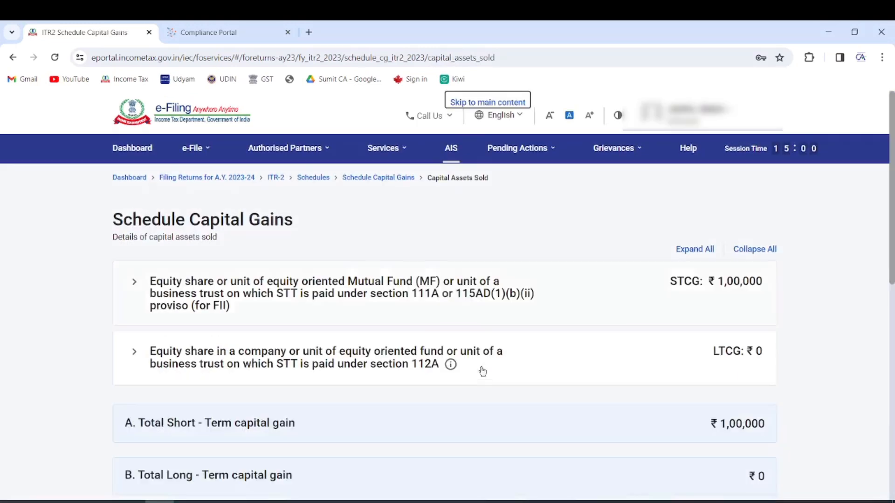
{"action": "left_click", "coordinate": [403, 347]}
{"action": "left_click", "coordinate": [202, 429]}
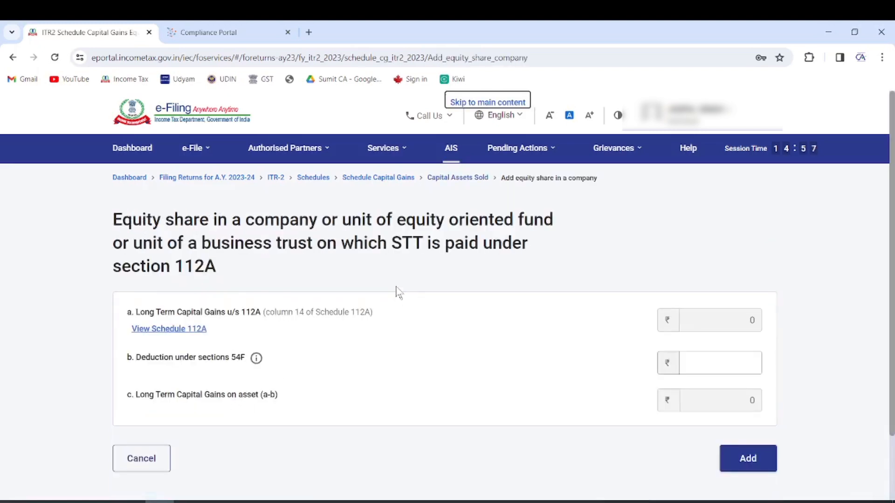
{"action": "scroll", "coordinate": [497, 344], "scroll_direction": "down", "scroll_amount": 2}
{"action": "left_click", "coordinate": [744, 383]}
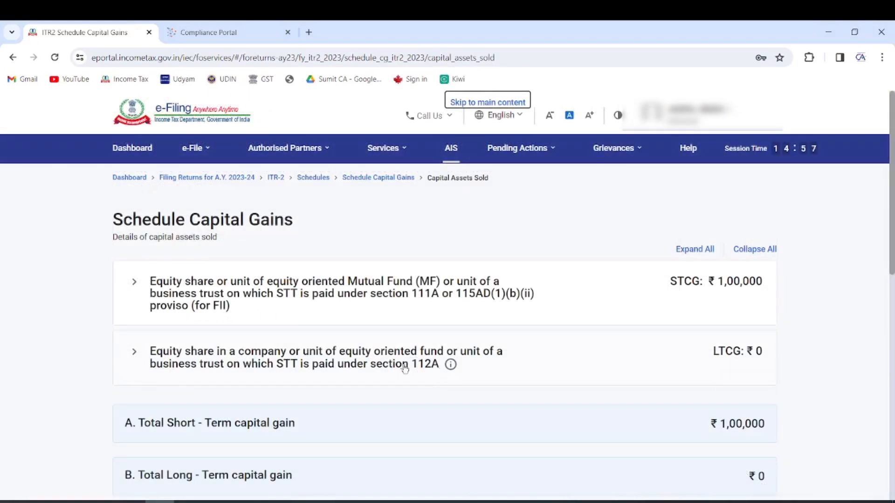
{"action": "left_click", "coordinate": [405, 368]}
{"action": "left_click", "coordinate": [191, 429]}
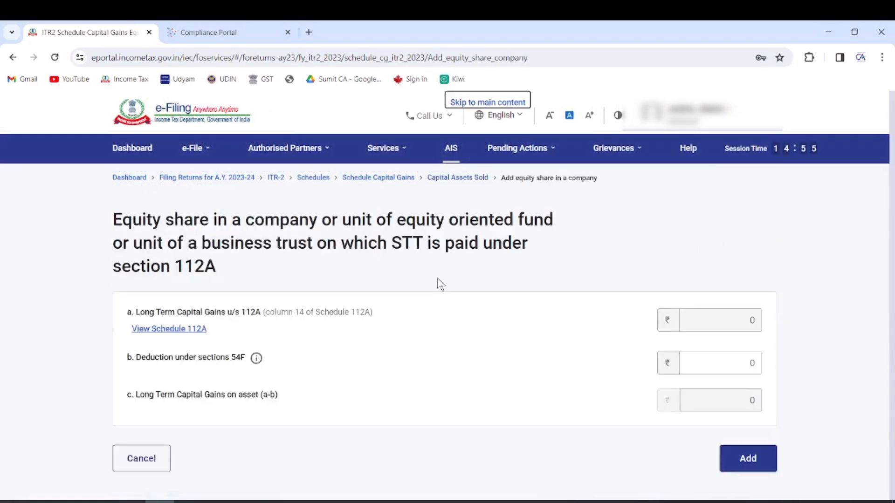
{"action": "left_click", "coordinate": [169, 329]}
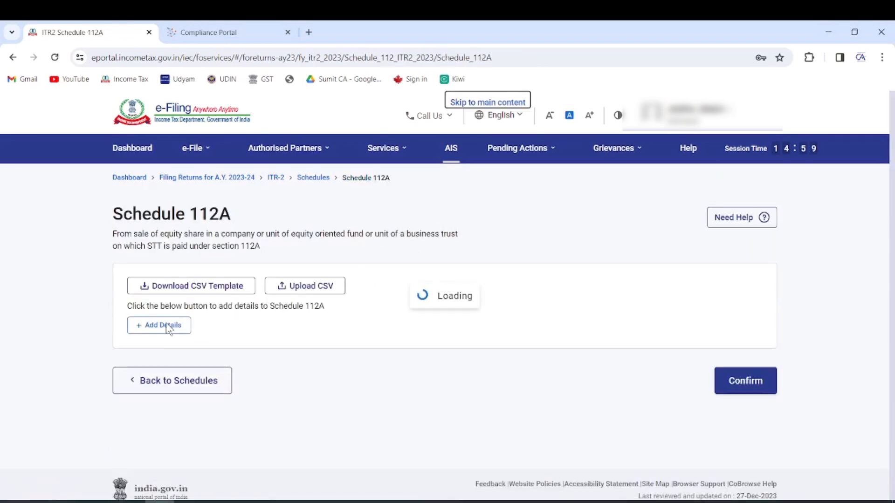
Start a Schedule 112A share entry acquired after 31st January 2018
{"action": "left_click", "coordinate": [166, 324]}
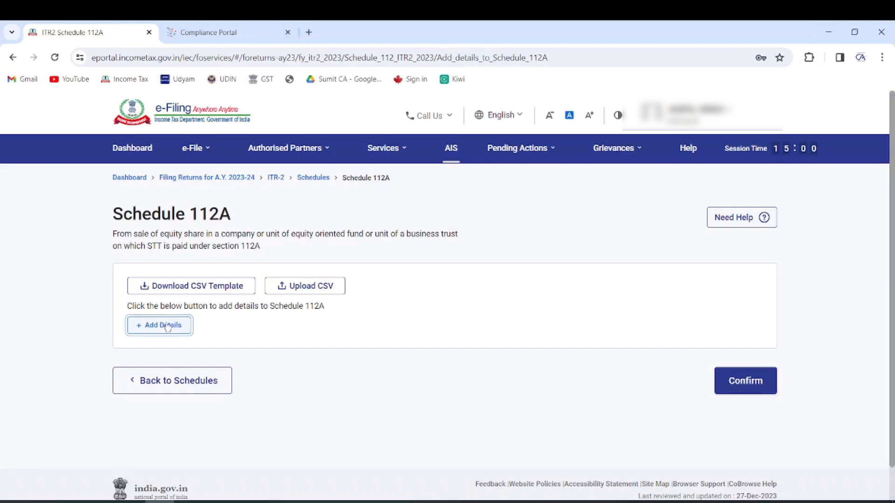
{"action": "left_click", "coordinate": [186, 330]}
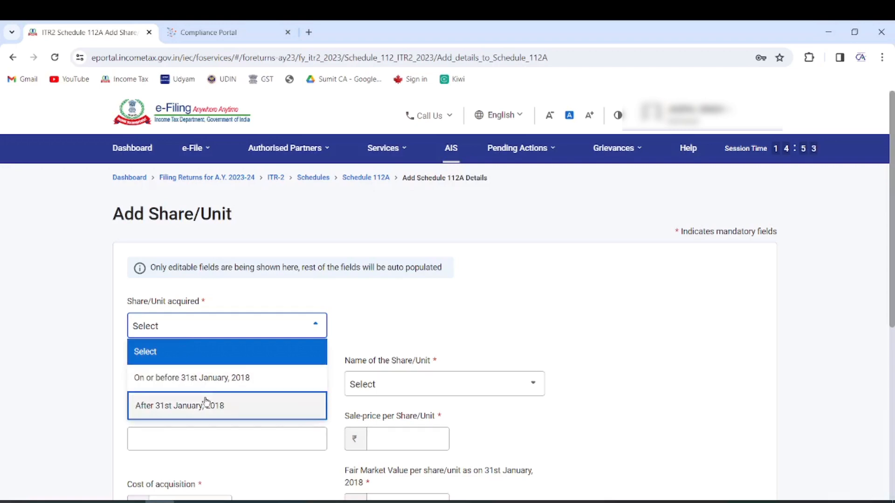
{"action": "left_click", "coordinate": [226, 407]}
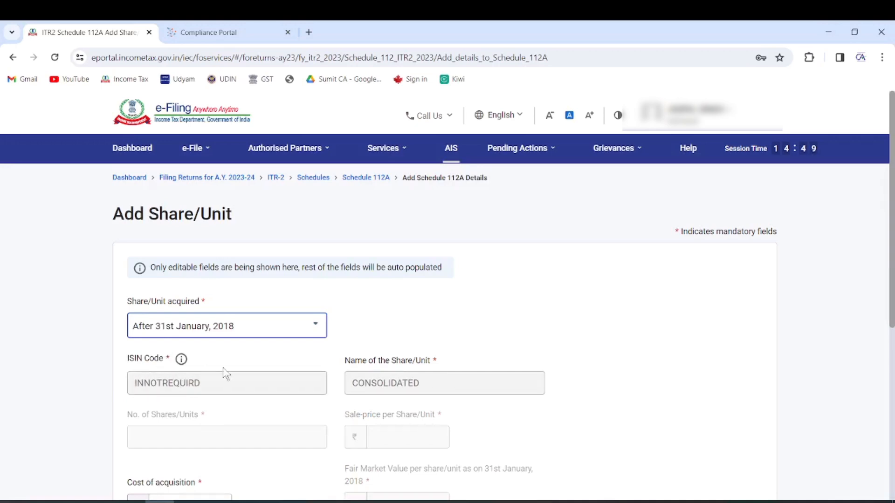
{"action": "scroll", "coordinate": [454, 319], "scroll_direction": "down", "scroll_amount": 4}
Enter full value 3,00,000, cost 1,50,000 and expenditure 100, then add the entry
{"action": "left_click", "coordinate": [200, 301]}
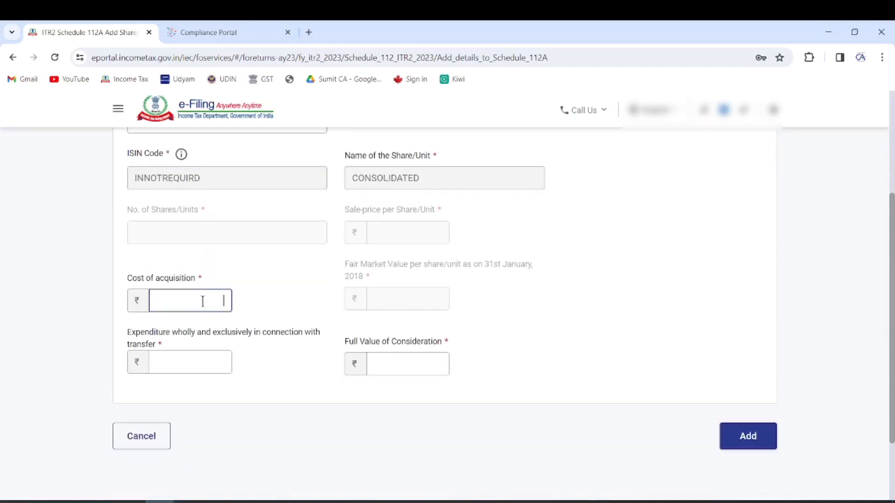
{"action": "left_click", "coordinate": [372, 375]}
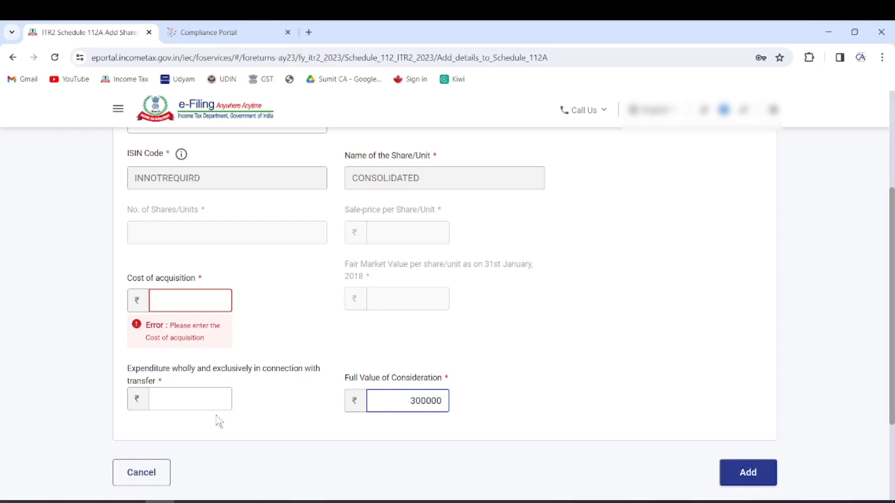
{"action": "left_click", "coordinate": [186, 303]}
{"action": "type", "text": "150000"}
{"action": "left_click", "coordinate": [173, 402]}
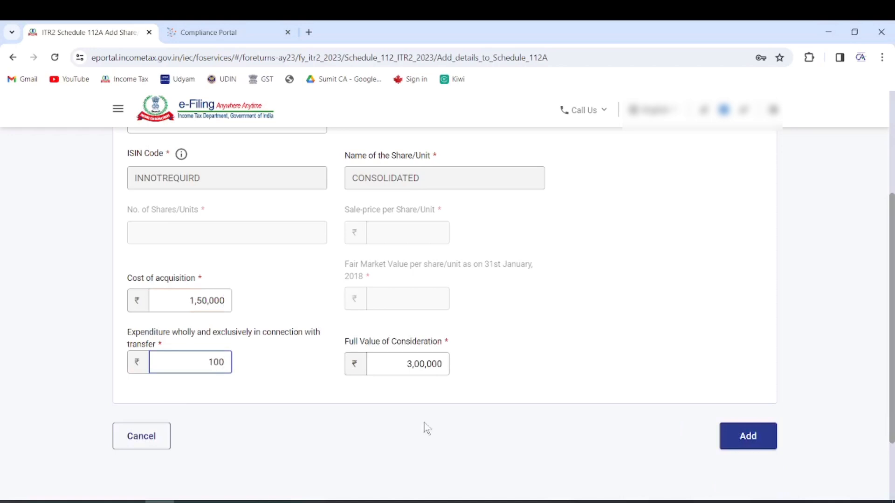
{"action": "left_click", "coordinate": [752, 439]}
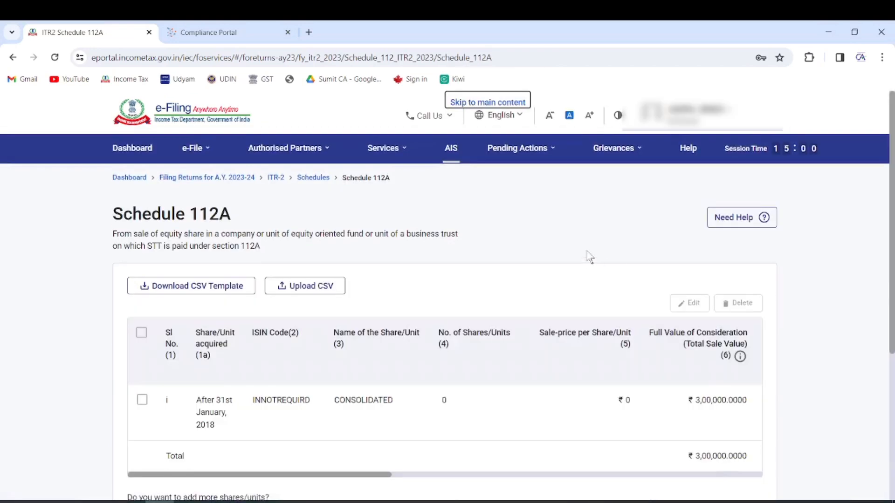
{"action": "scroll", "coordinate": [656, 306], "scroll_direction": "down", "scroll_amount": 3}
Confirm Schedule 112A, recheck its ₹1,49,900 balance after ₹1,50,100 deductions, then confirm again
{"action": "left_click", "coordinate": [747, 426]}
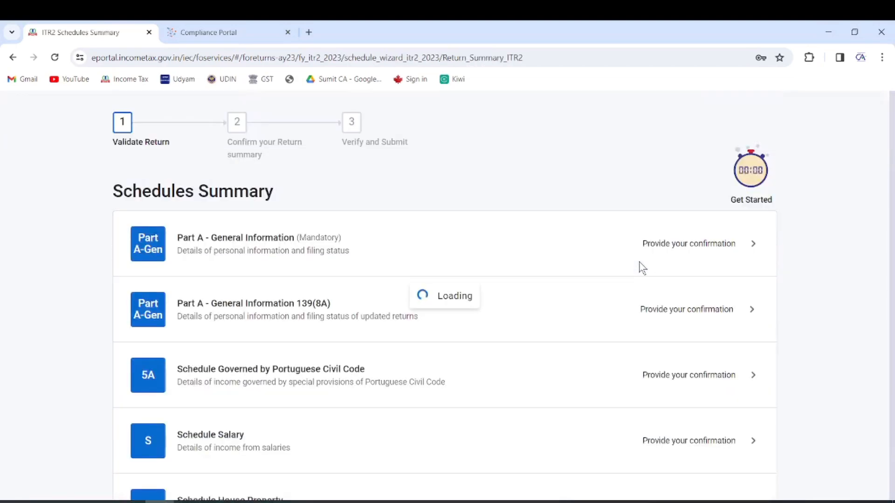
{"action": "scroll", "coordinate": [640, 265], "scroll_direction": "down", "scroll_amount": 4}
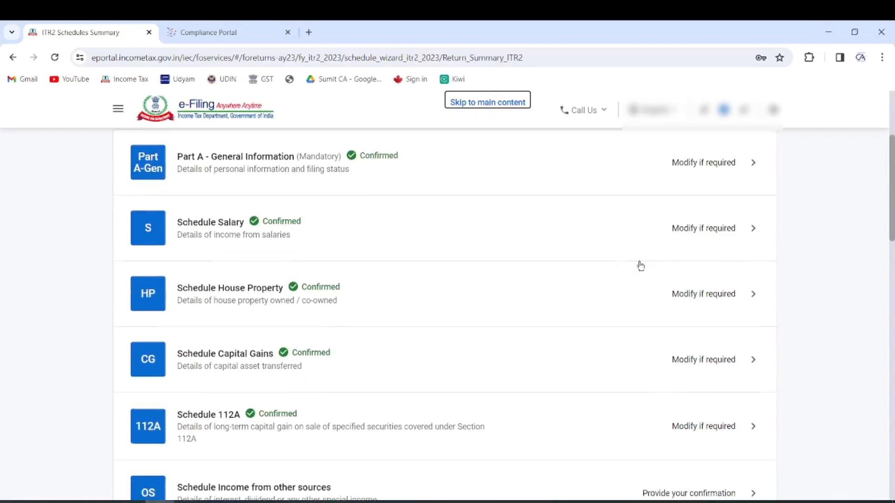
{"action": "scroll", "coordinate": [509, 303], "scroll_direction": "down", "scroll_amount": 1}
{"action": "left_click", "coordinate": [314, 365]}
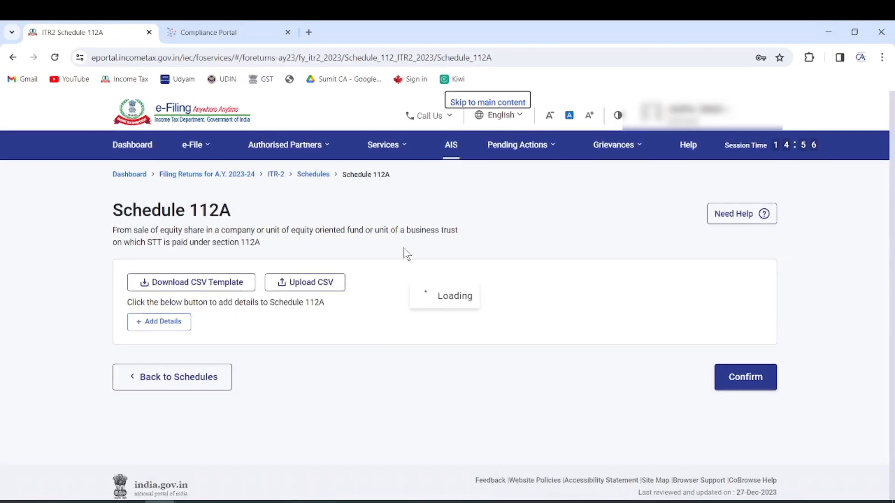
{"action": "scroll", "coordinate": [456, 276], "scroll_direction": "down", "scroll_amount": 3}
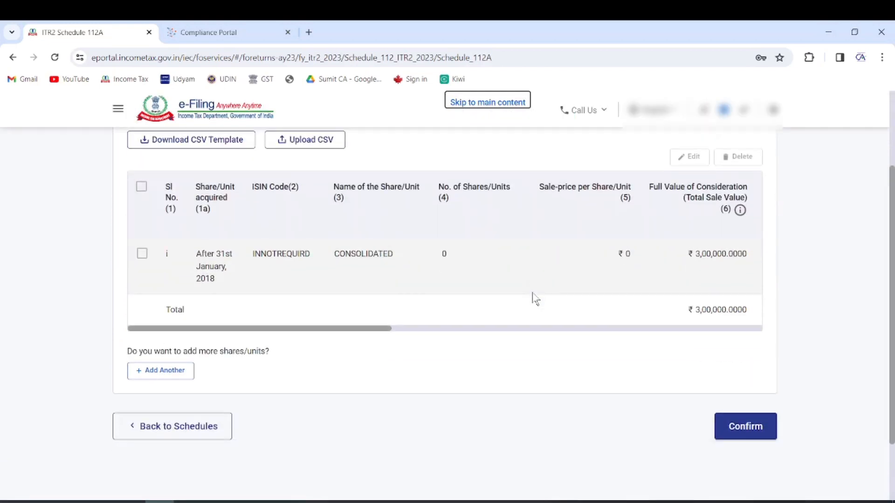
{"action": "left_click_drag", "start_coordinate": [372, 332], "coordinate": [556, 344]}
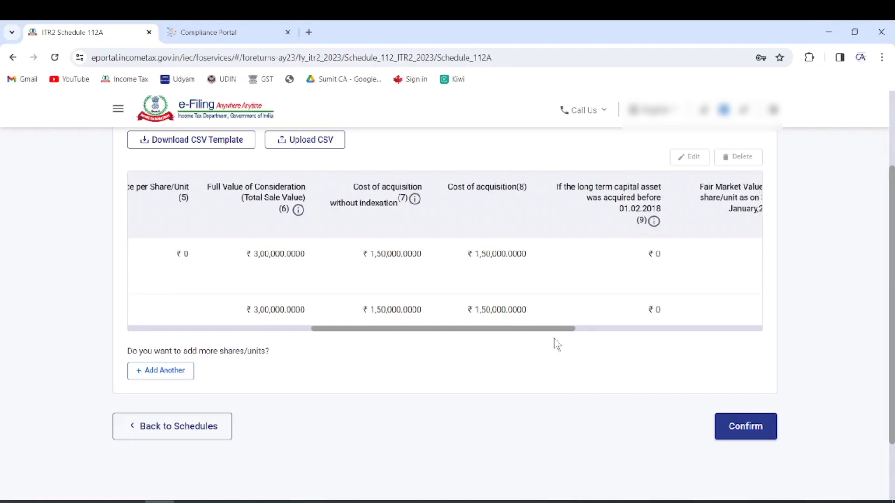
{"action": "left_click_drag", "start_coordinate": [556, 345], "coordinate": [771, 341]}
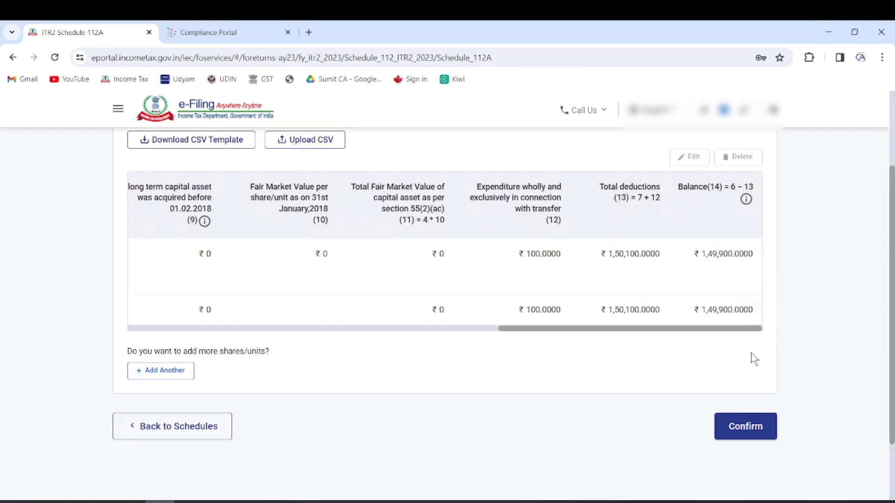
{"action": "left_click", "coordinate": [752, 428]}
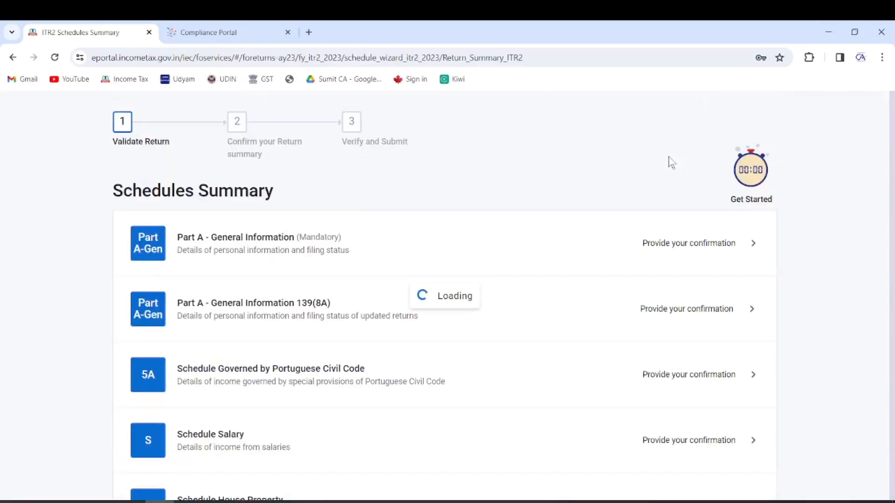
{"action": "scroll", "coordinate": [481, 289], "scroll_direction": "down", "scroll_amount": 7}
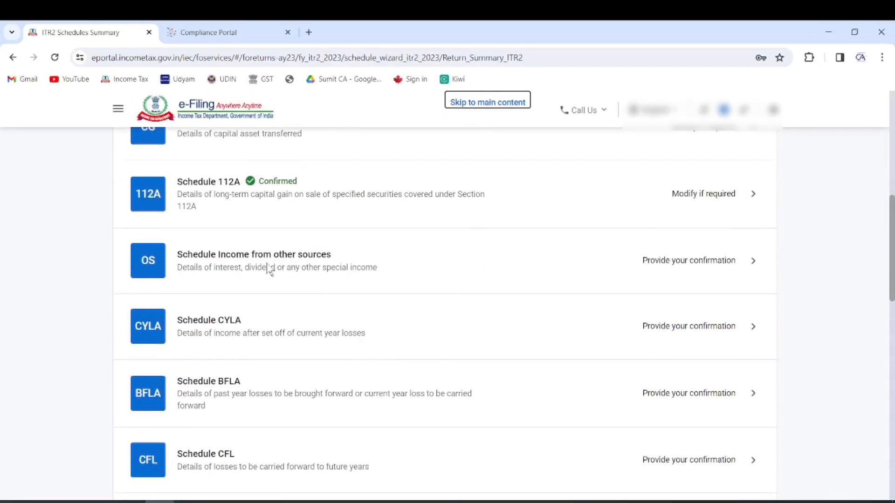
Open Schedule Other Sources and expand the gross interest income breakdown
{"action": "left_click", "coordinate": [270, 268]}
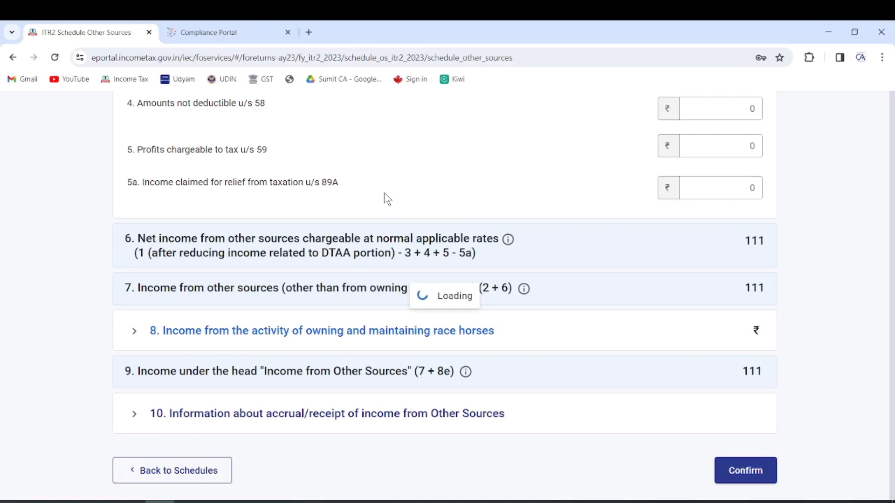
{"action": "left_click", "coordinate": [284, 325]}
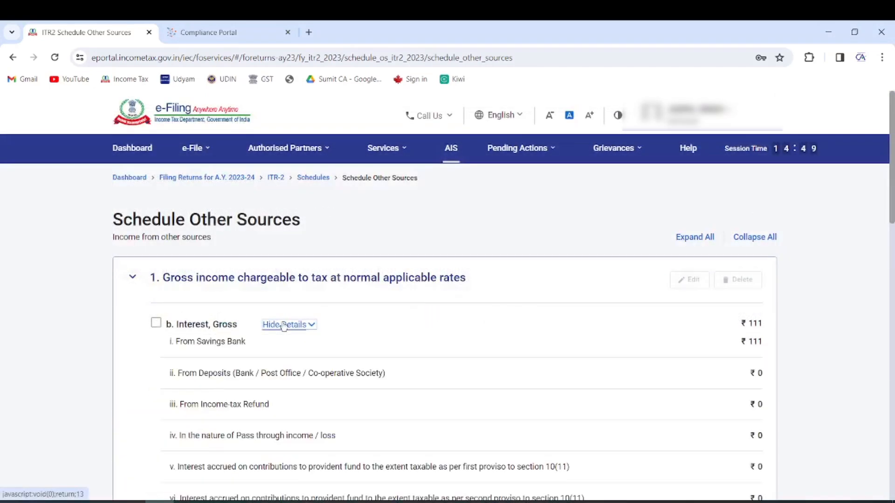
{"action": "scroll", "coordinate": [253, 361], "scroll_direction": "down", "scroll_amount": 2}
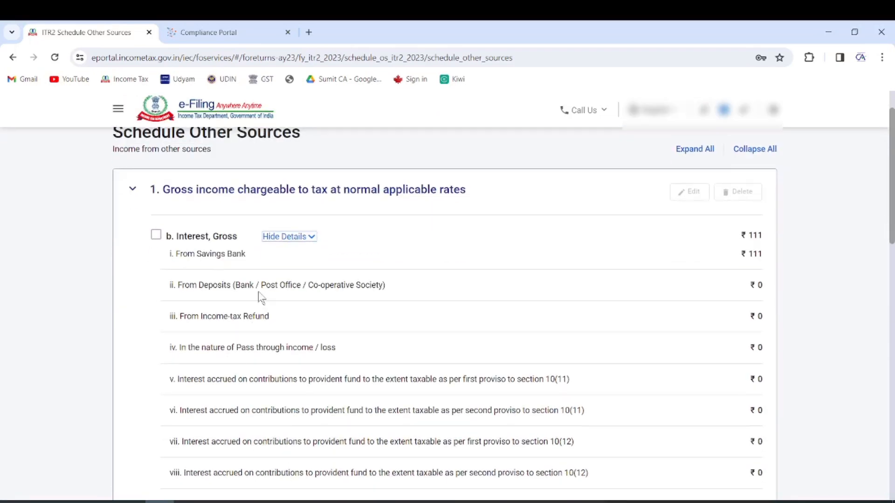
{"action": "scroll", "coordinate": [260, 322], "scroll_direction": "down", "scroll_amount": 6}
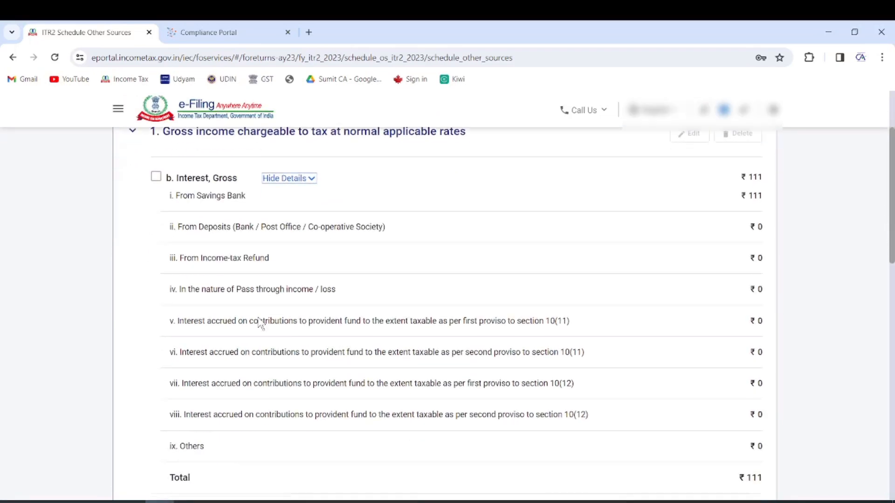
Add a new normal-rate income row with 'any other income' as its nature, leaving country blank
{"action": "left_click", "coordinate": [205, 309]}
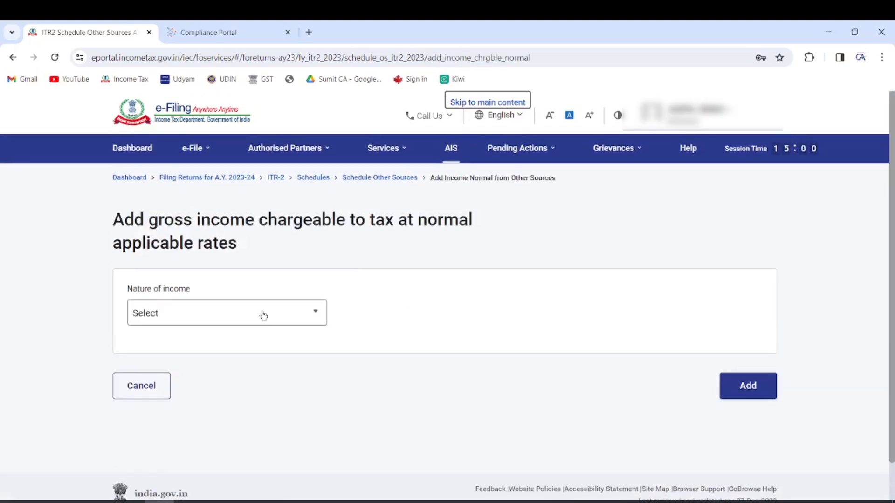
{"action": "left_click", "coordinate": [261, 314]}
{"action": "scroll", "coordinate": [225, 371], "scroll_direction": "down", "scroll_amount": 2}
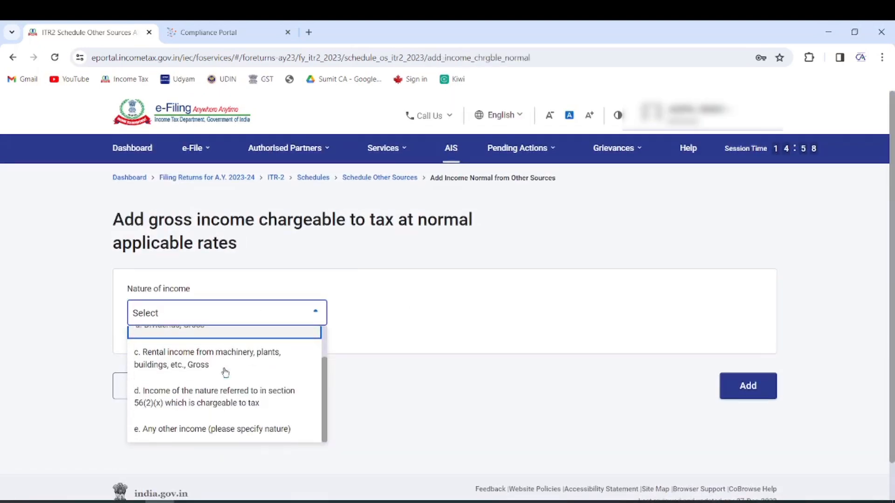
{"action": "scroll", "coordinate": [235, 390], "scroll_direction": "down", "scroll_amount": 1}
{"action": "left_click", "coordinate": [234, 390]}
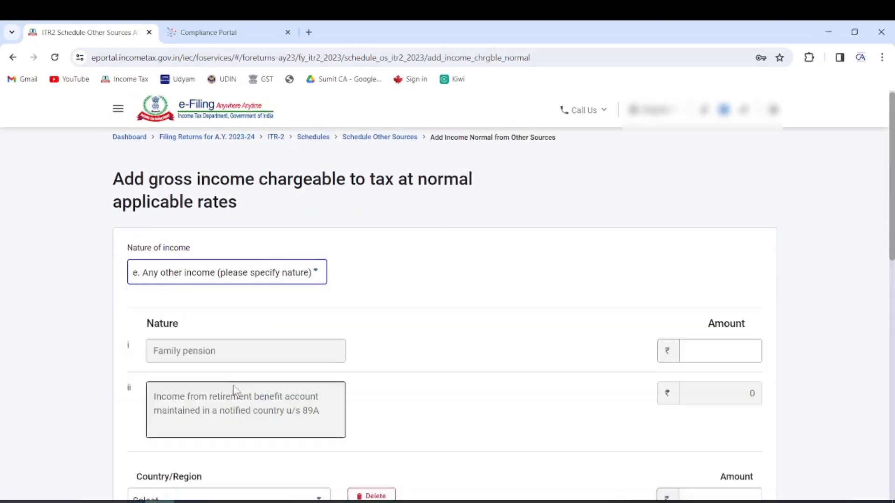
{"action": "scroll", "coordinate": [355, 271], "scroll_direction": "down", "scroll_amount": 3}
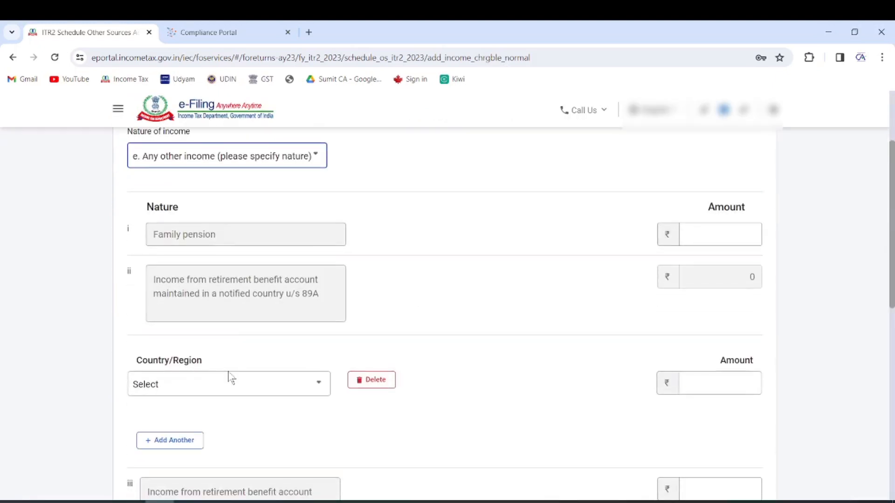
{"action": "left_click", "coordinate": [217, 387]}
{"action": "left_click", "coordinate": [694, 229]}
{"action": "scroll", "coordinate": [477, 254], "scroll_direction": "up", "scroll_amount": 3}
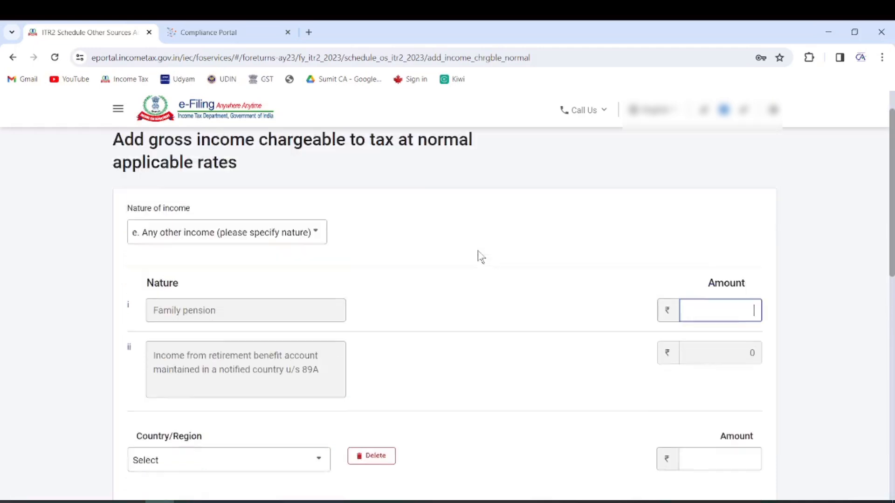
{"action": "scroll", "coordinate": [751, 289], "scroll_direction": "down", "scroll_amount": 5}
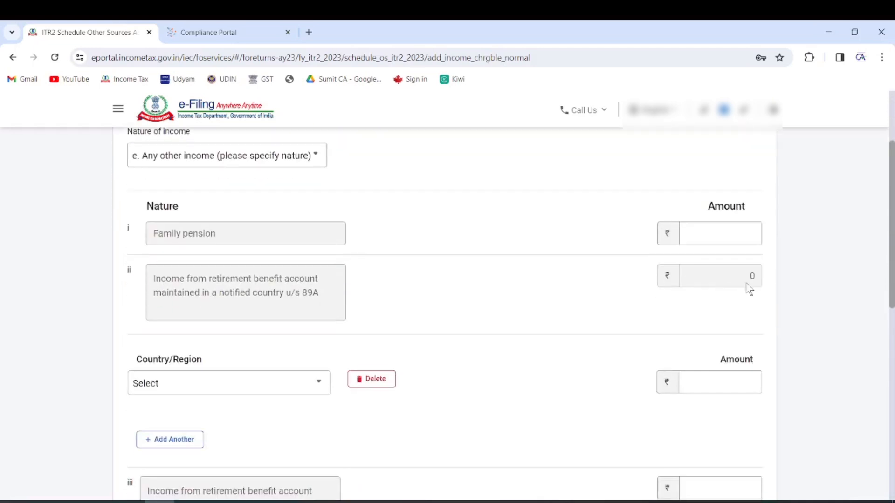
{"action": "scroll", "coordinate": [313, 288], "scroll_direction": "down", "scroll_amount": 6}
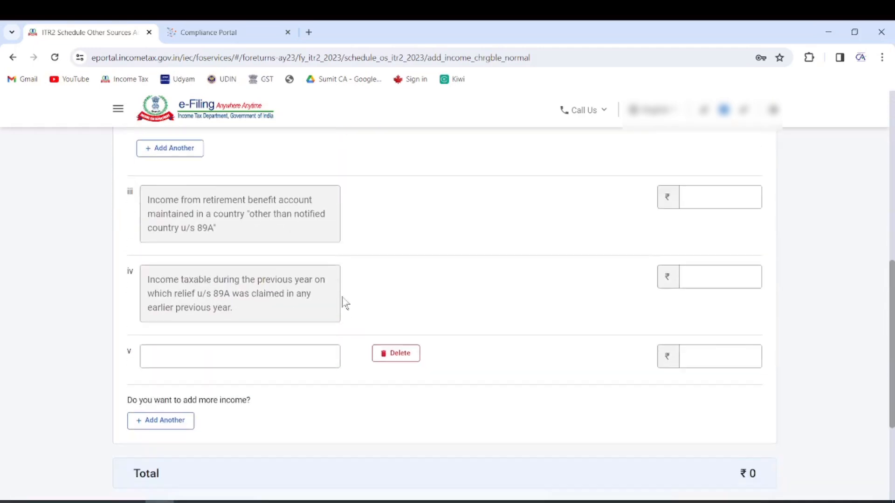
Enter TUTION INCOME with an amount of 50,000 and add the entry
{"action": "left_click", "coordinate": [295, 247]}
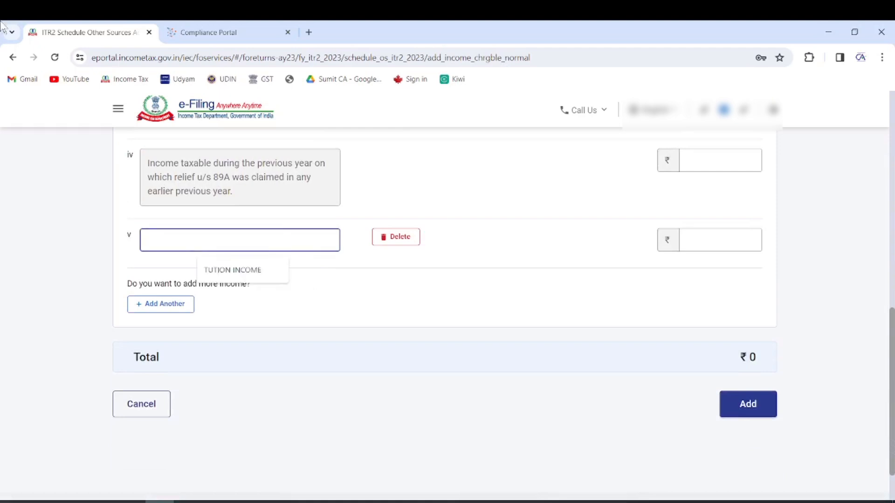
{"action": "left_click", "coordinate": [227, 270]}
{"action": "left_click", "coordinate": [745, 237]}
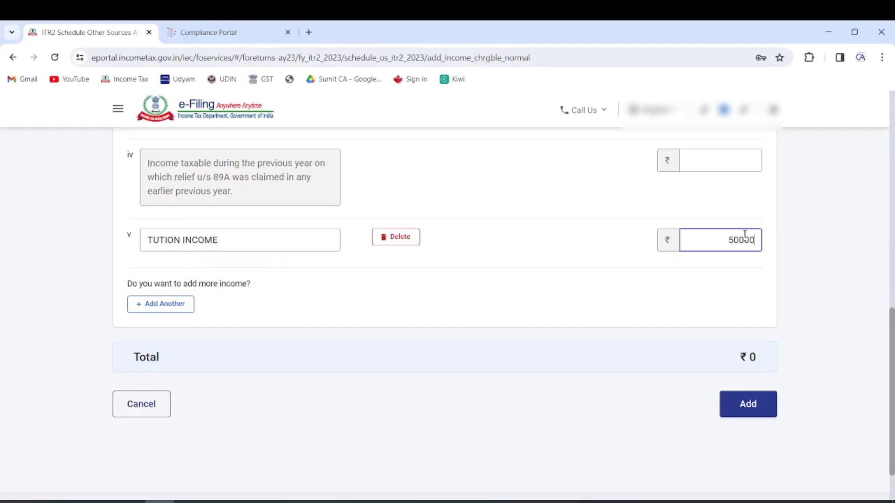
{"action": "left_click", "coordinate": [579, 303]}
{"action": "left_click", "coordinate": [760, 405]}
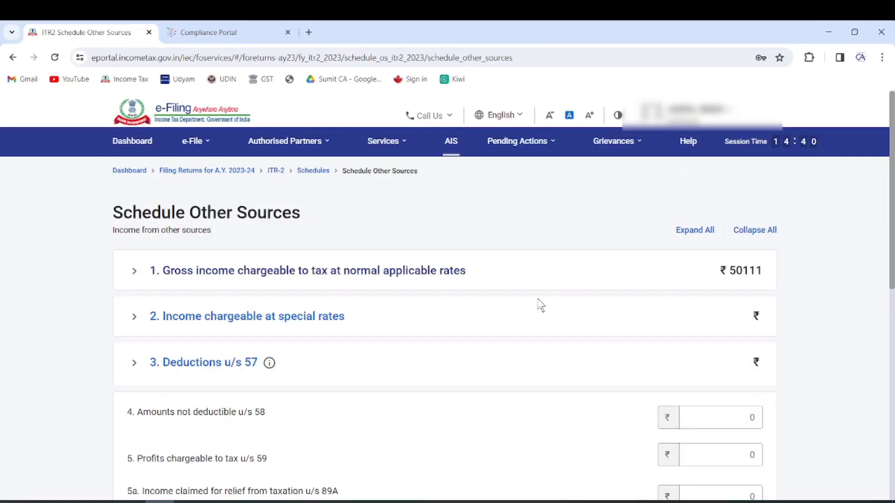
Confirm the ₹50,111 Other Sources figures twice to return to the Schedules Summary
{"action": "scroll", "coordinate": [535, 302], "scroll_direction": "down", "scroll_amount": 1}
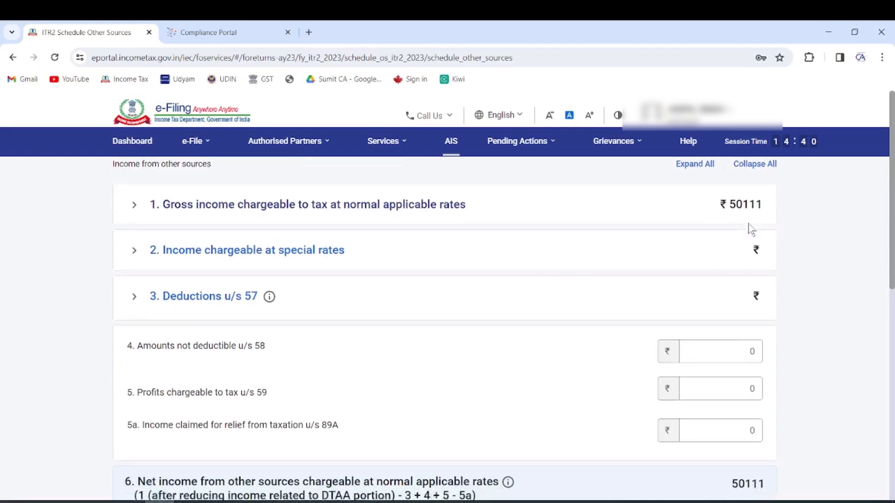
{"action": "scroll", "coordinate": [745, 303], "scroll_direction": "down", "scroll_amount": 7}
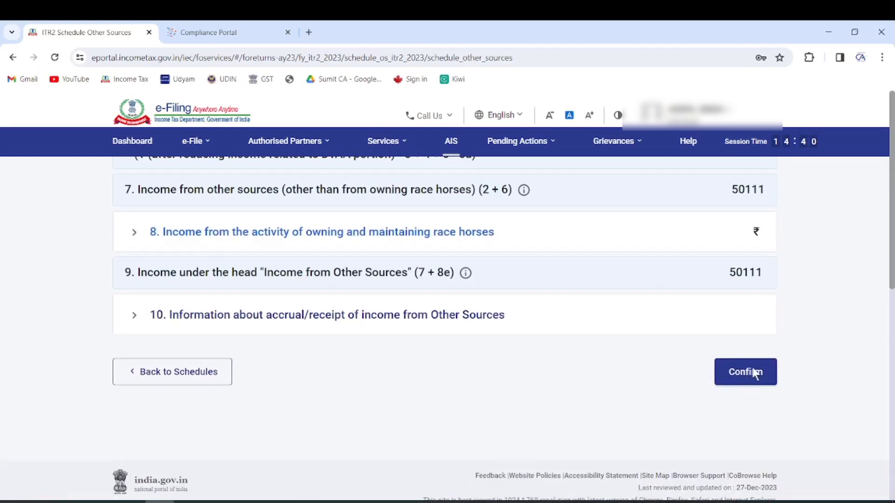
{"action": "left_click", "coordinate": [752, 372]}
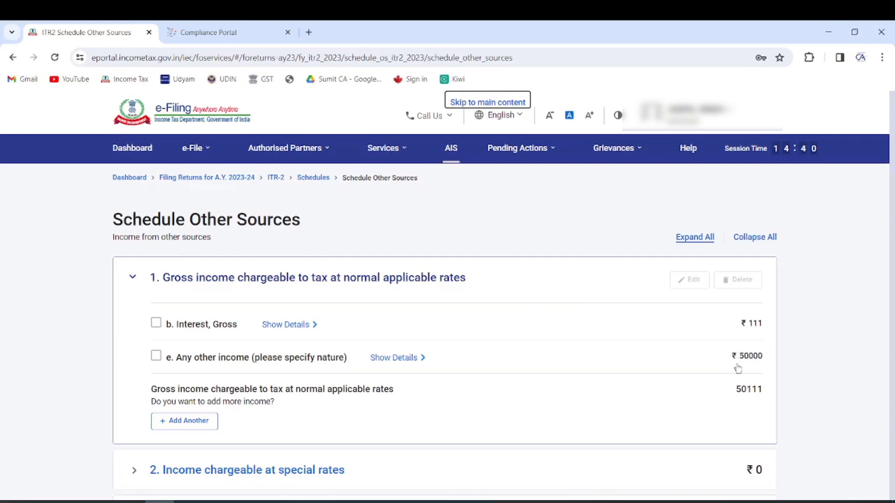
{"action": "scroll", "coordinate": [720, 339], "scroll_direction": "down", "scroll_amount": 10}
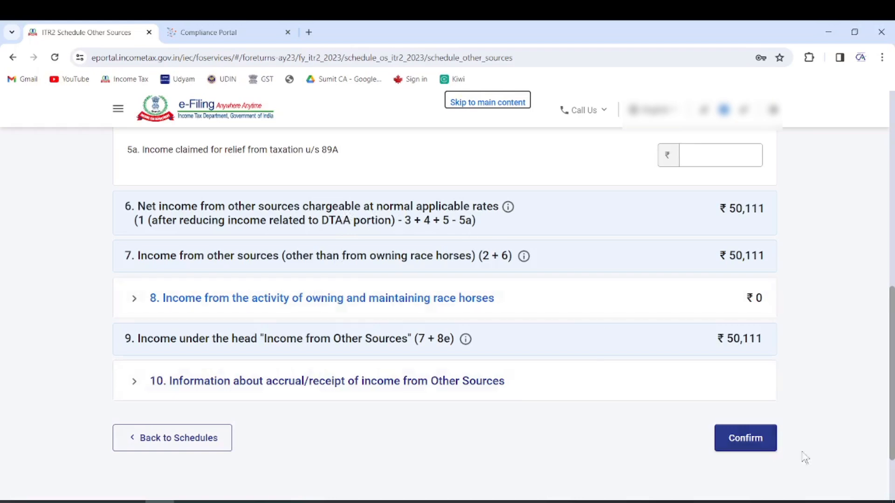
{"action": "left_click", "coordinate": [758, 442]}
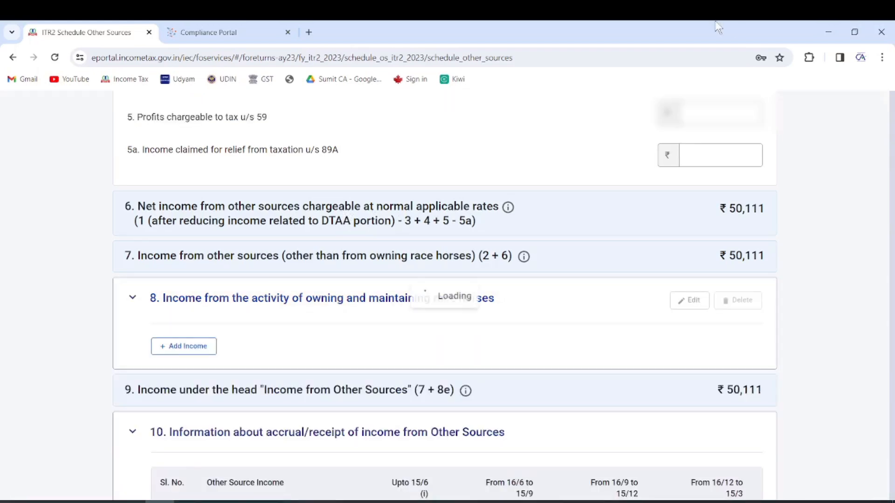
{"action": "scroll", "coordinate": [543, 257], "scroll_direction": "down", "scroll_amount": 10}
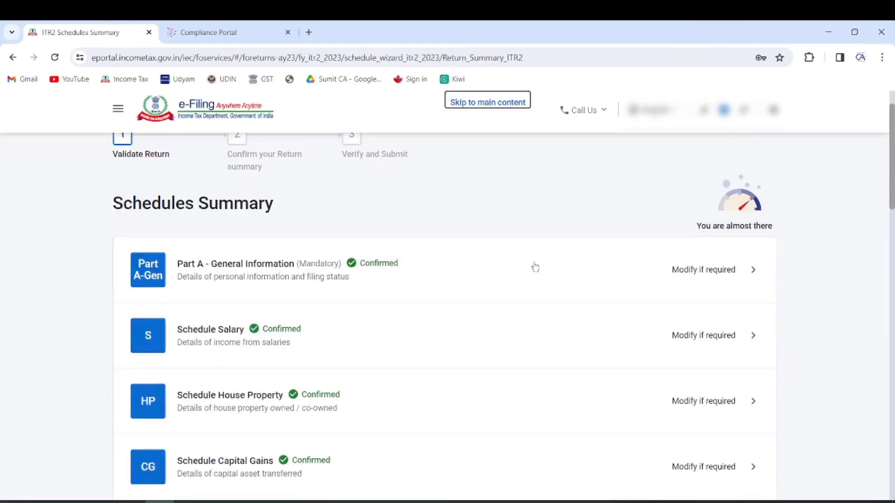
{"action": "scroll", "coordinate": [534, 266], "scroll_direction": "down", "scroll_amount": 2}
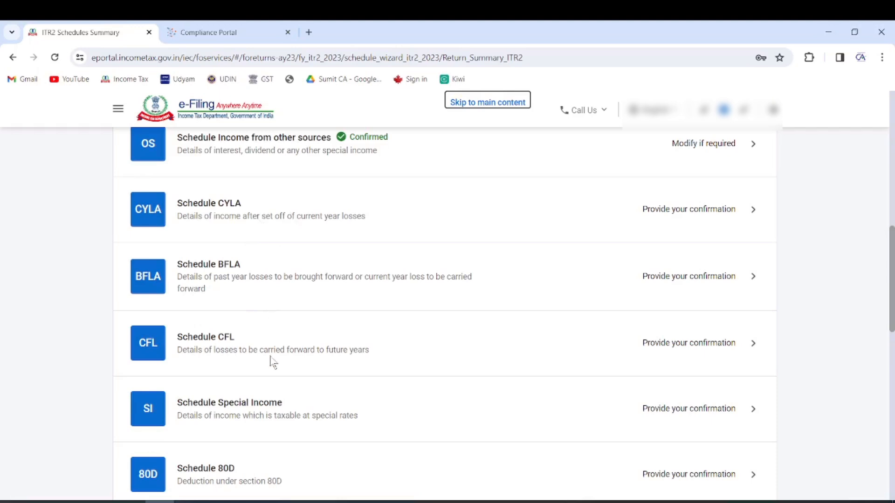
Review Schedule SI down to its ₹2,49,900 income and ₹19,990 tax Total row, then confirm it
{"action": "scroll", "coordinate": [308, 342], "scroll_direction": "down", "scroll_amount": 3}
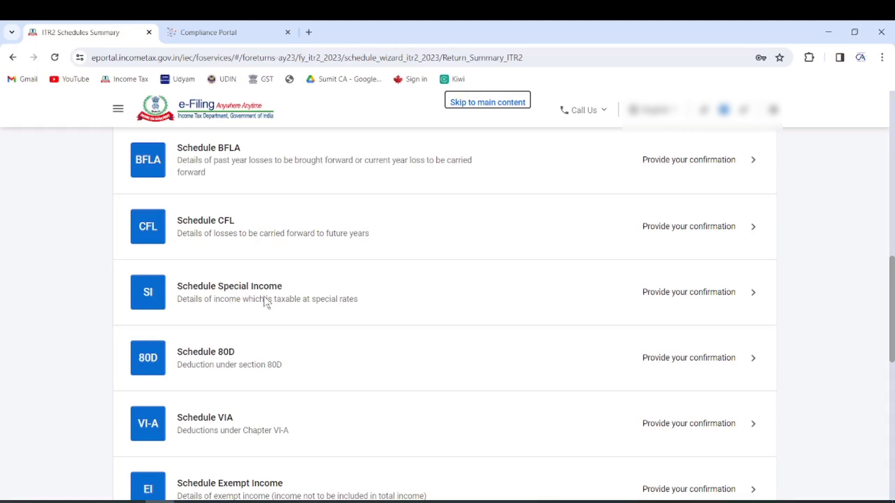
{"action": "left_click", "coordinate": [275, 291]}
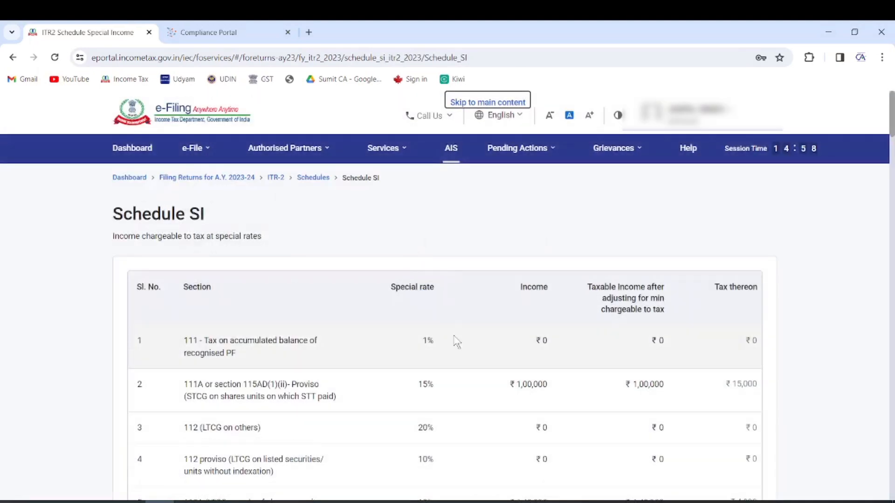
{"action": "scroll", "coordinate": [456, 340], "scroll_direction": "down", "scroll_amount": 2}
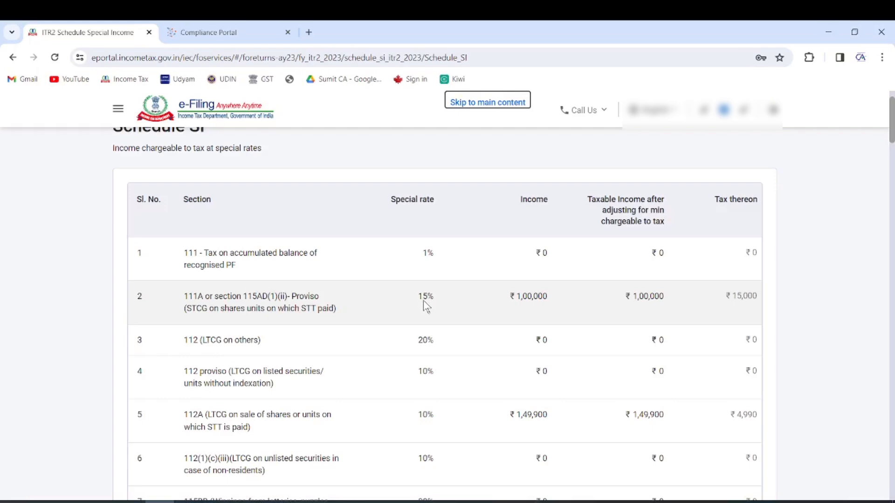
{"action": "scroll", "coordinate": [462, 359], "scroll_direction": "down", "scroll_amount": 15}
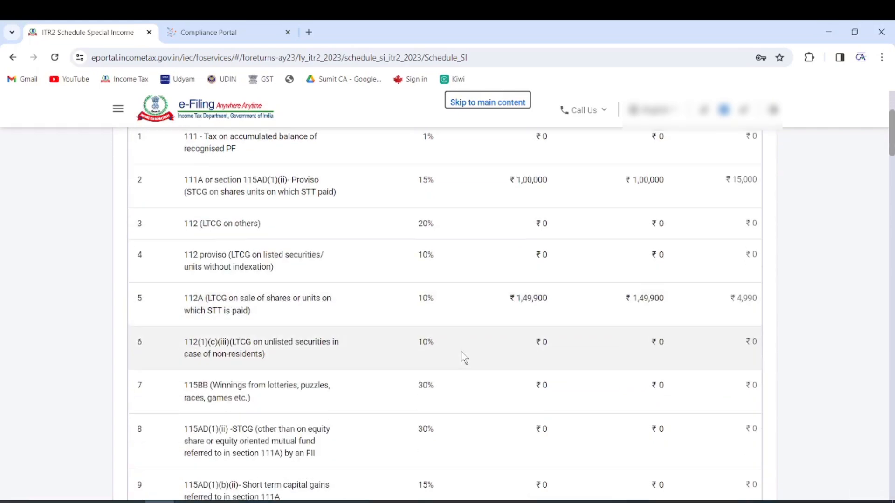
{"action": "scroll", "coordinate": [466, 359], "scroll_direction": "down", "scroll_amount": 20}
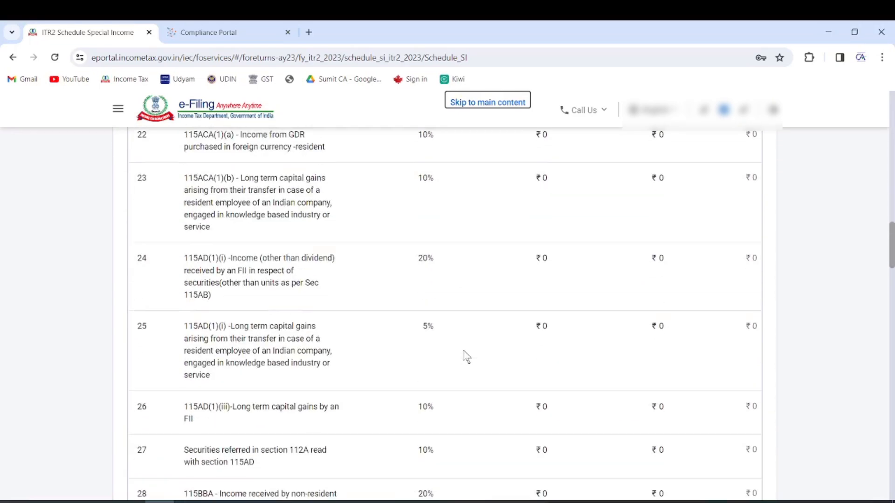
{"action": "scroll", "coordinate": [480, 369], "scroll_direction": "down", "scroll_amount": 15}
{"action": "left_click", "coordinate": [738, 347]}
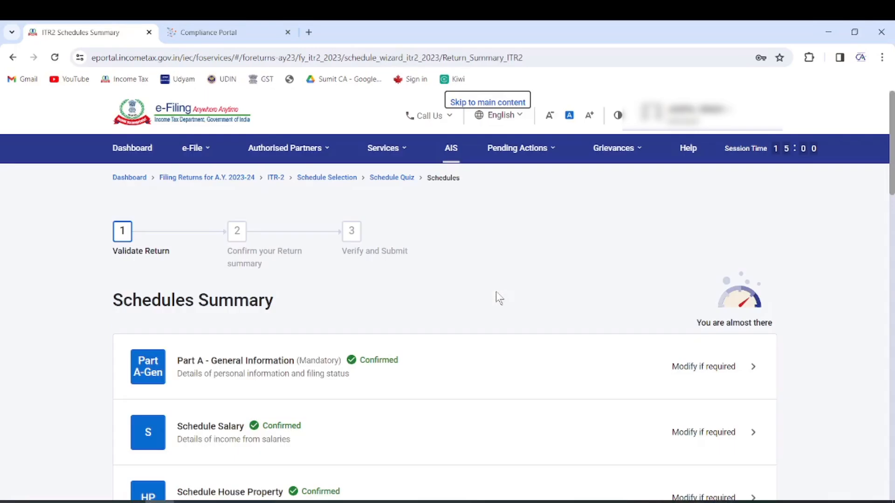
Confirm Schedule 80D with ₹0 claimed for self/family and parents
{"action": "scroll", "coordinate": [466, 312], "scroll_direction": "down", "scroll_amount": 15}
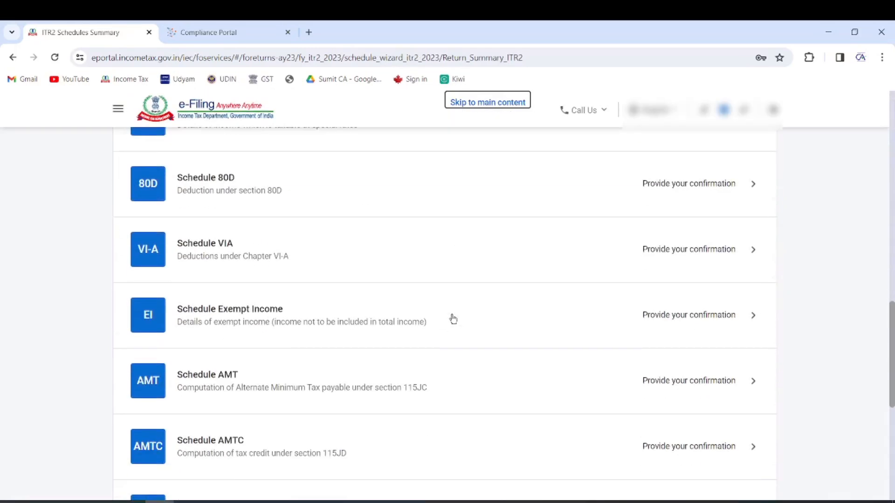
{"action": "left_click", "coordinate": [273, 196]}
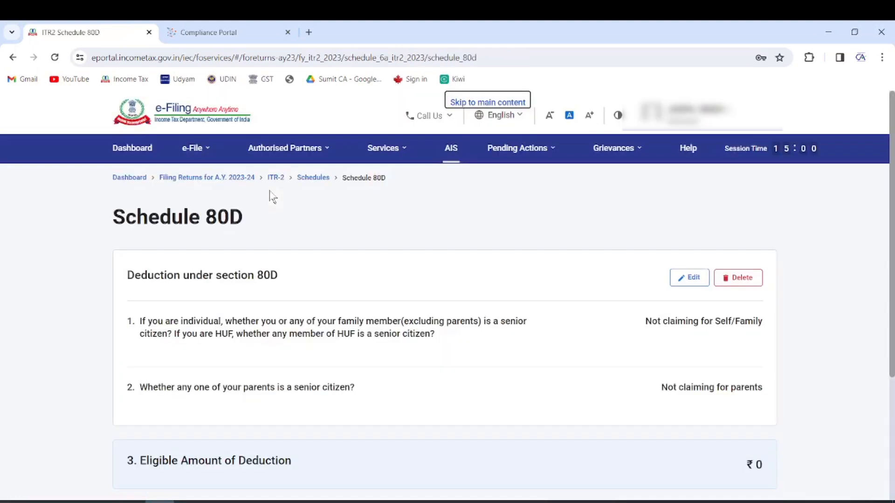
{"action": "scroll", "coordinate": [663, 301], "scroll_direction": "down", "scroll_amount": 4}
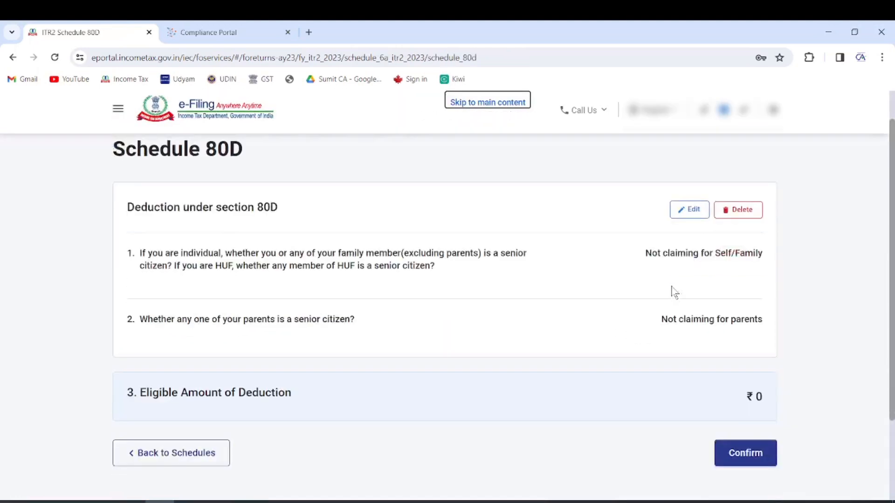
{"action": "left_click", "coordinate": [736, 342]}
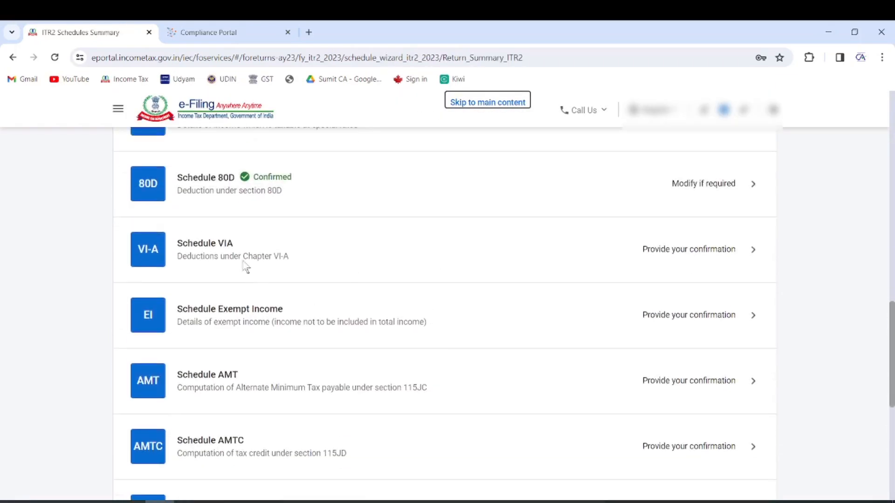
Open Schedule VI-A and expand the Part B deductions
{"action": "left_click", "coordinate": [234, 253]}
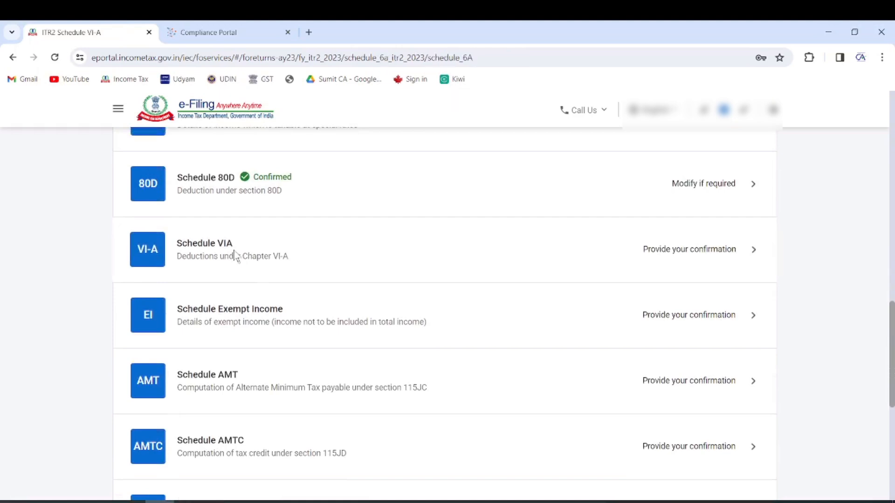
{"action": "scroll", "coordinate": [464, 273], "scroll_direction": "down", "scroll_amount": 3}
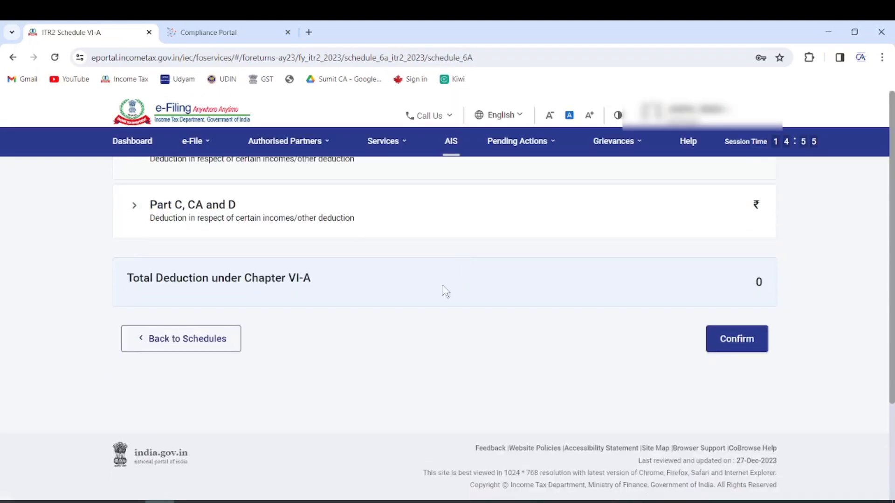
{"action": "scroll", "coordinate": [299, 331], "scroll_direction": "up", "scroll_amount": 3}
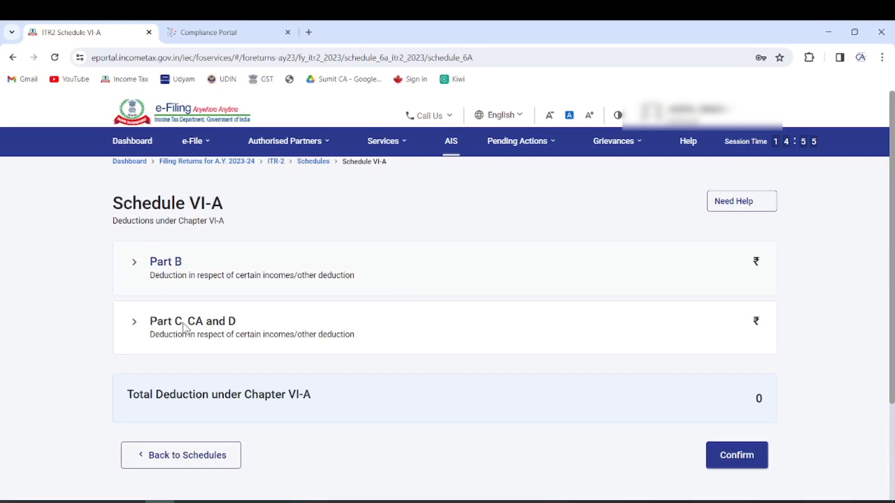
{"action": "left_click", "coordinate": [165, 262]}
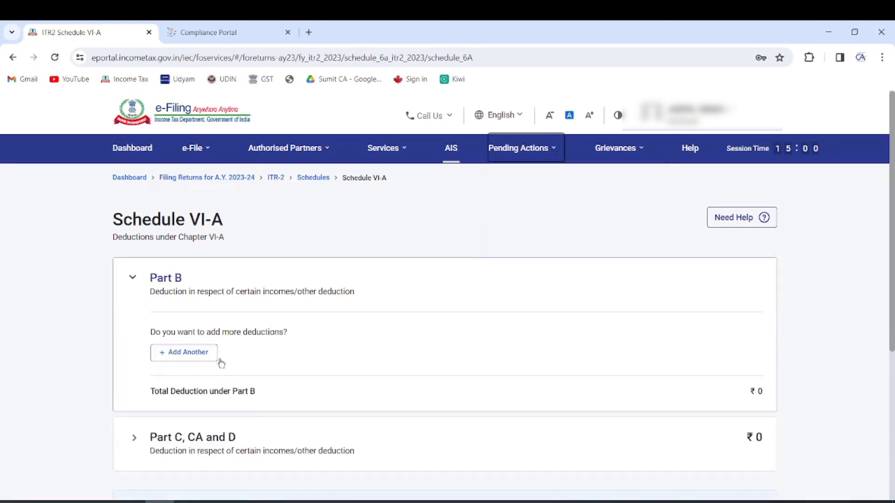
Add a Part B deduction row under section 80C, leaving its investment amount unfilled
{"action": "left_click", "coordinate": [201, 352]}
{"action": "scroll", "coordinate": [326, 303], "scroll_direction": "down", "scroll_amount": 4}
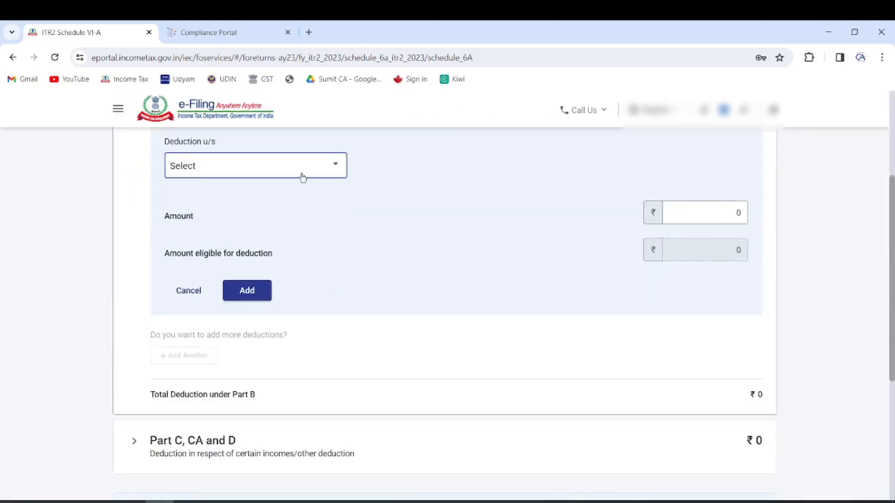
{"action": "left_click", "coordinate": [302, 177]}
{"action": "left_click", "coordinate": [250, 254]}
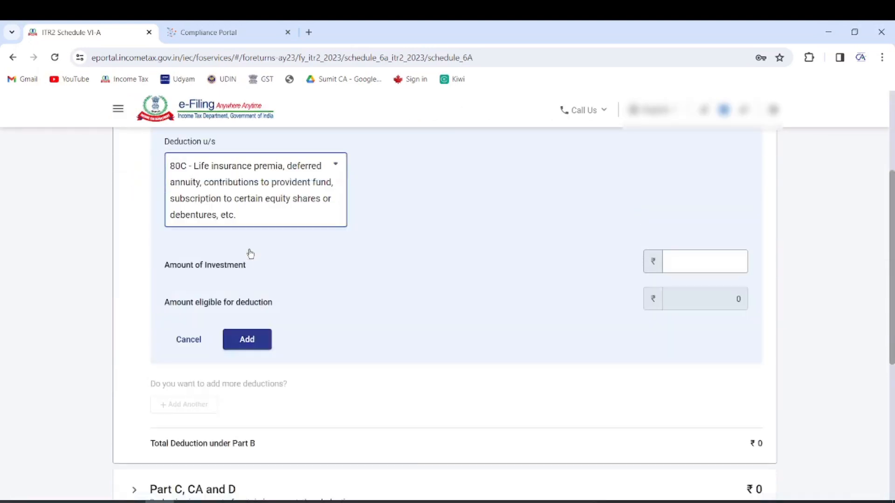
{"action": "left_click", "coordinate": [728, 262]}
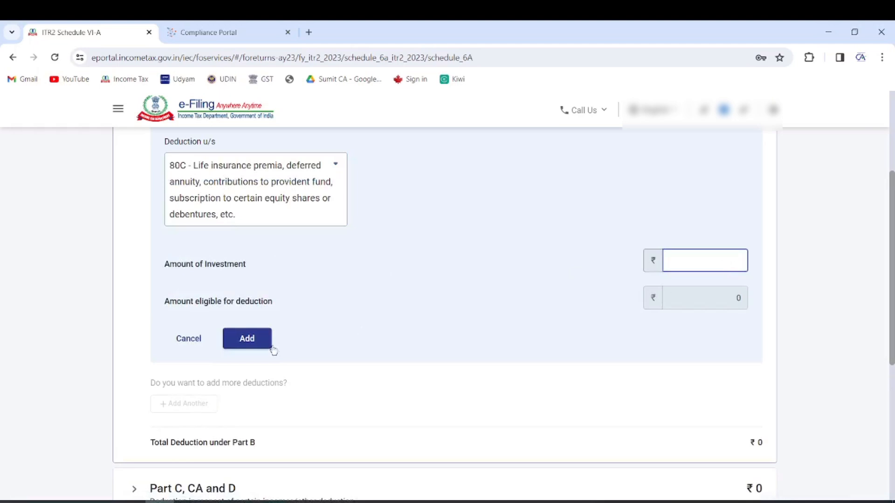
{"action": "scroll", "coordinate": [237, 336], "scroll_direction": "down", "scroll_amount": 1}
{"action": "scroll", "coordinate": [236, 336], "scroll_direction": "down", "scroll_amount": 4}
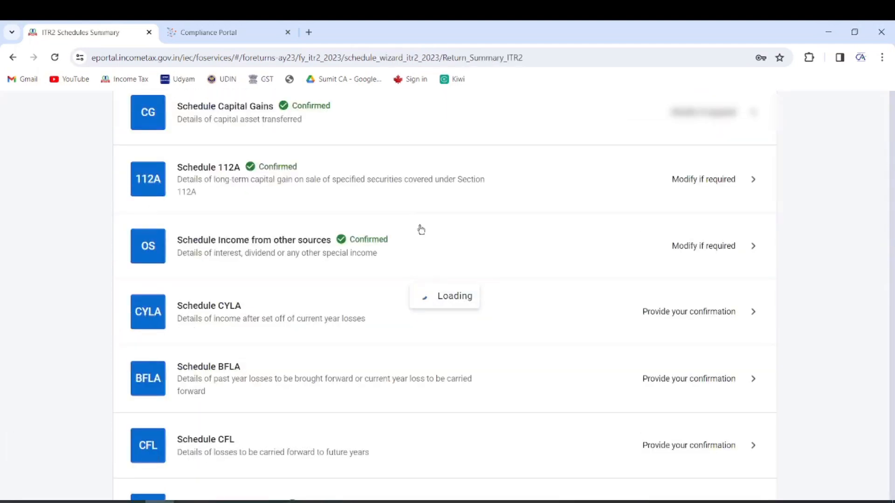
{"action": "scroll", "coordinate": [357, 263], "scroll_direction": "down", "scroll_amount": 15}
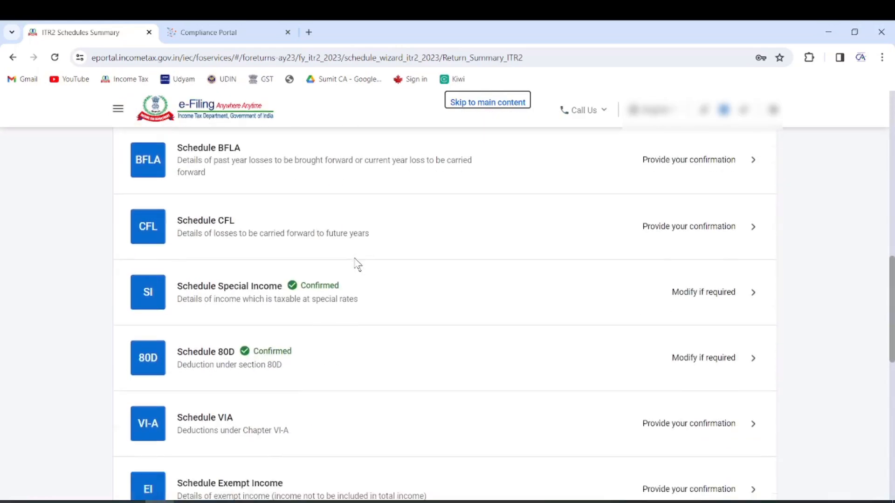
In Schedule Exempt Income, enter agricultural gross receipts of 550000
{"action": "left_click", "coordinate": [268, 256]}
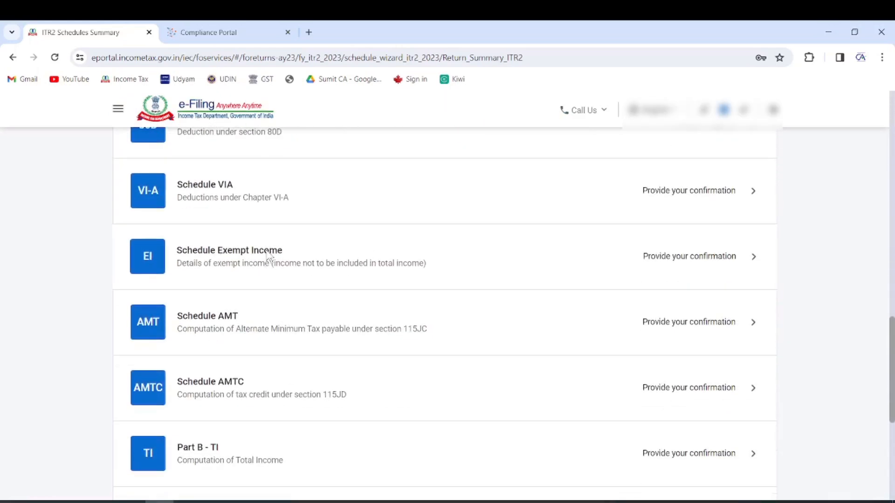
{"action": "left_click", "coordinate": [236, 336]}
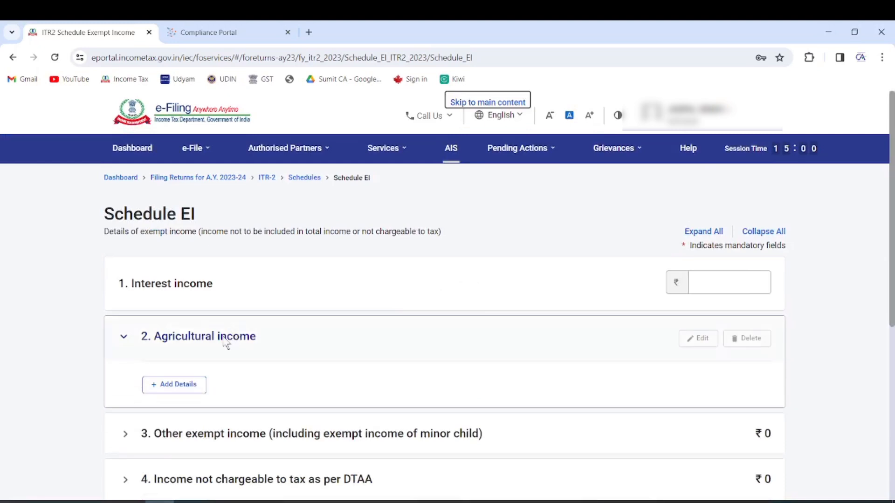
{"action": "left_click", "coordinate": [171, 385]}
{"action": "left_click", "coordinate": [707, 272]}
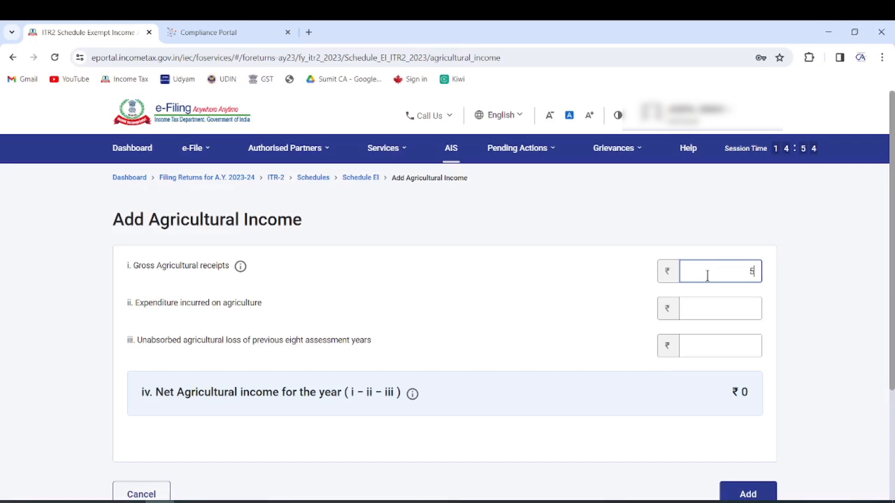
{"action": "type", "text": "550000"}
{"action": "left_click", "coordinate": [532, 311]}
{"action": "scroll", "coordinate": [643, 302], "scroll_direction": "down", "scroll_amount": 4}
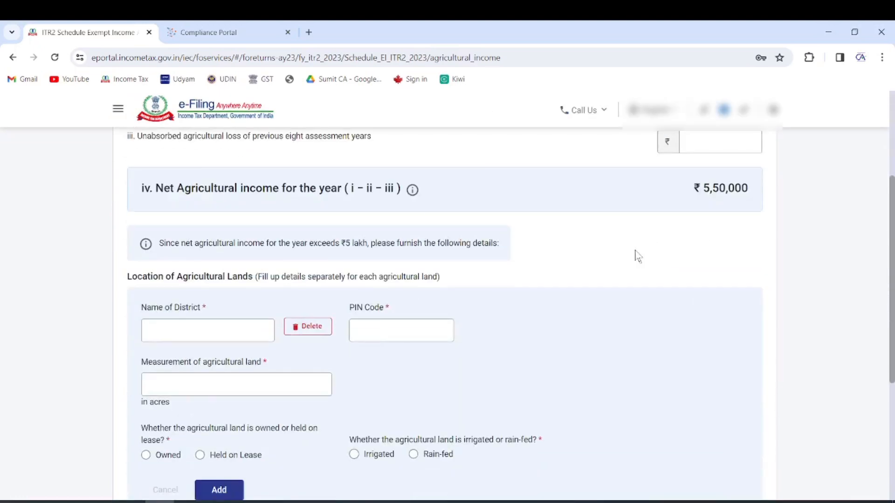
Add a 20-acre owned, irrigated land in Sri Ganganagar, PIN 335001, and save
{"action": "left_click", "coordinate": [197, 330]}
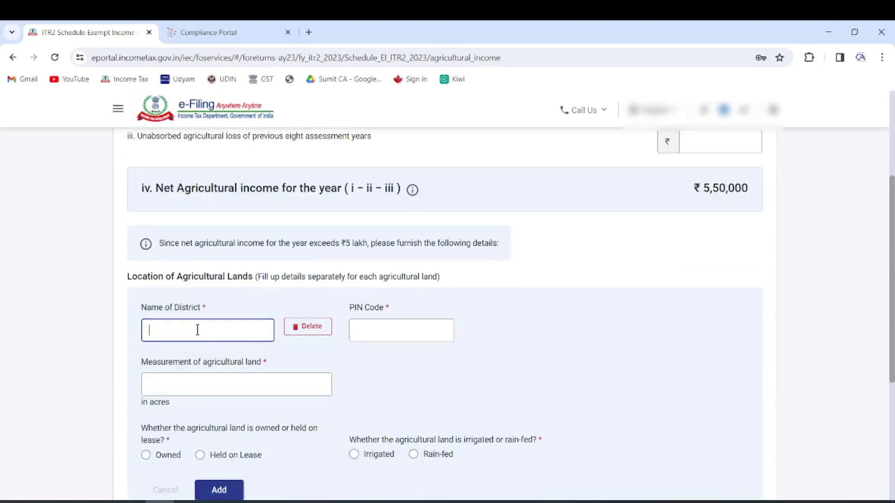
{"action": "type", "text": "sri ganganagar"}
{"action": "key", "text": "Tab"}
{"action": "type", "text": "335001"}
{"action": "left_click", "coordinate": [166, 383]}
{"action": "scroll", "coordinate": [166, 381], "scroll_direction": "down", "scroll_amount": 1}
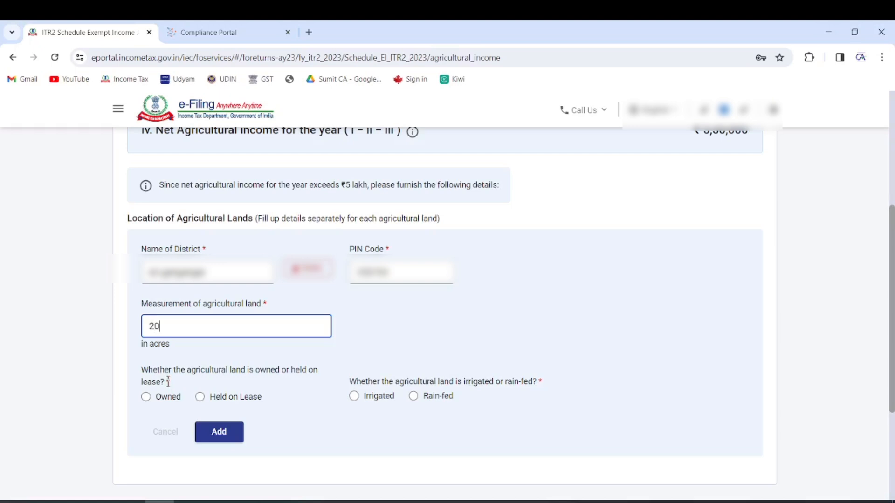
{"action": "left_click", "coordinate": [146, 396]}
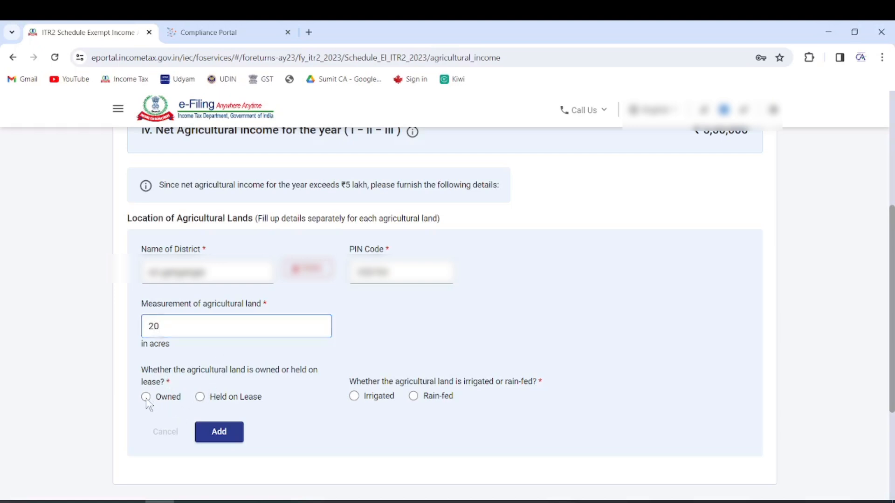
{"action": "left_click", "coordinate": [353, 396]}
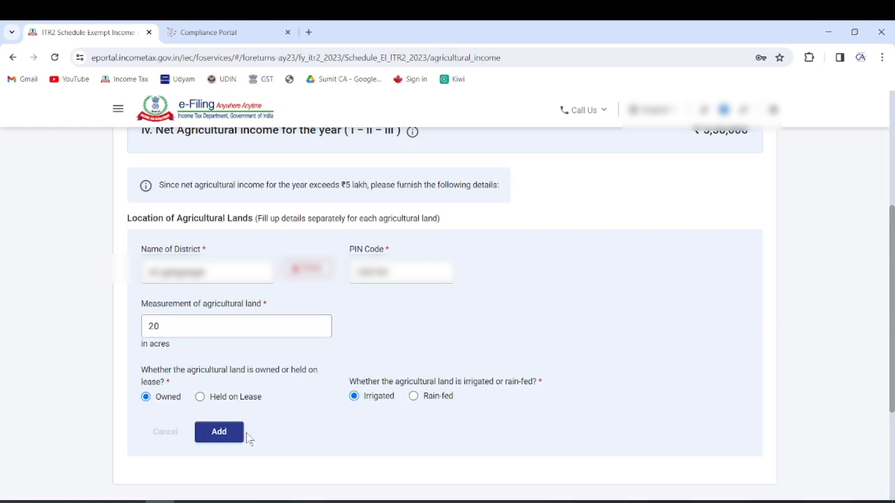
{"action": "left_click", "coordinate": [229, 432]}
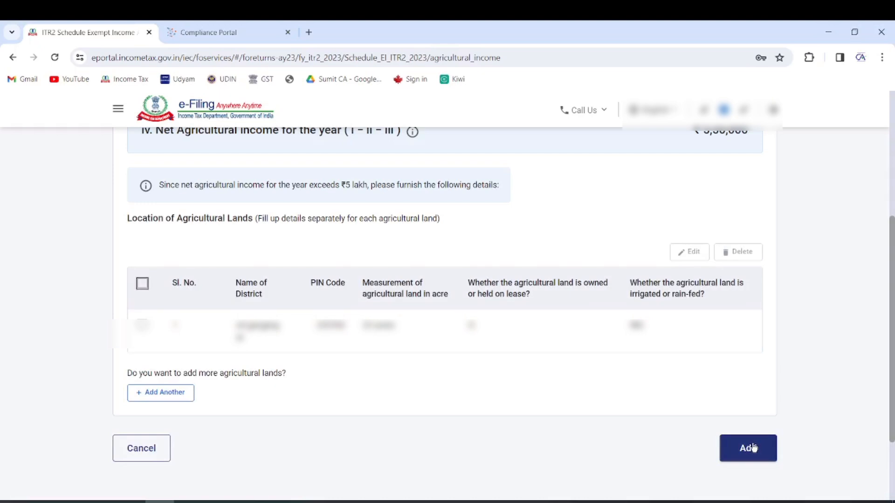
{"action": "left_click", "coordinate": [737, 447]}
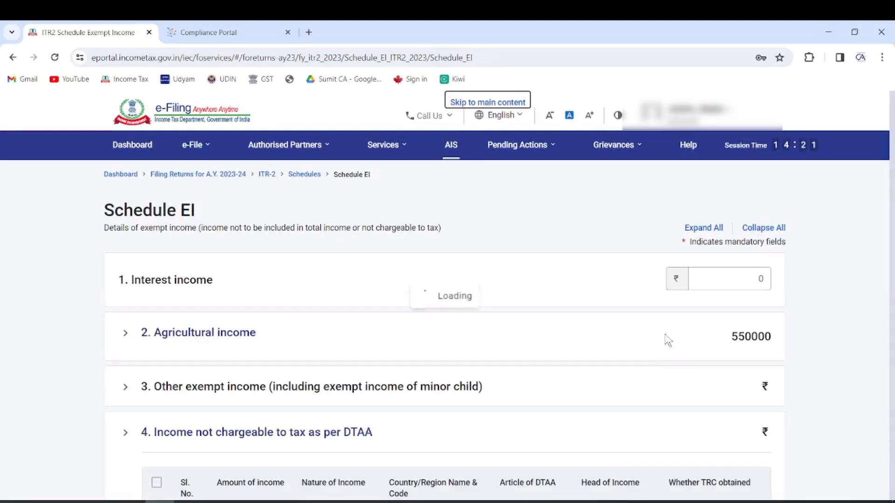
Confirm Schedule EI with ₹5,50,000 exempt income and return to the Schedules Summary
{"action": "scroll", "coordinate": [664, 337], "scroll_direction": "down", "scroll_amount": 12}
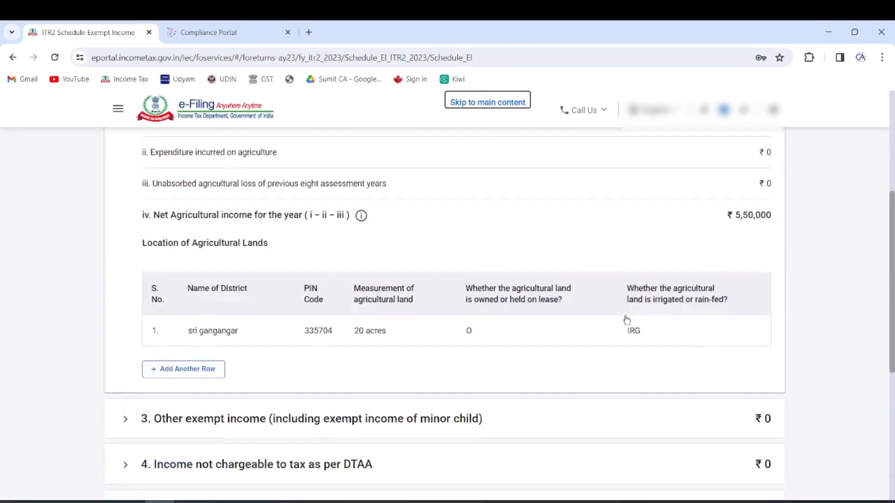
{"action": "left_click", "coordinate": [754, 347]}
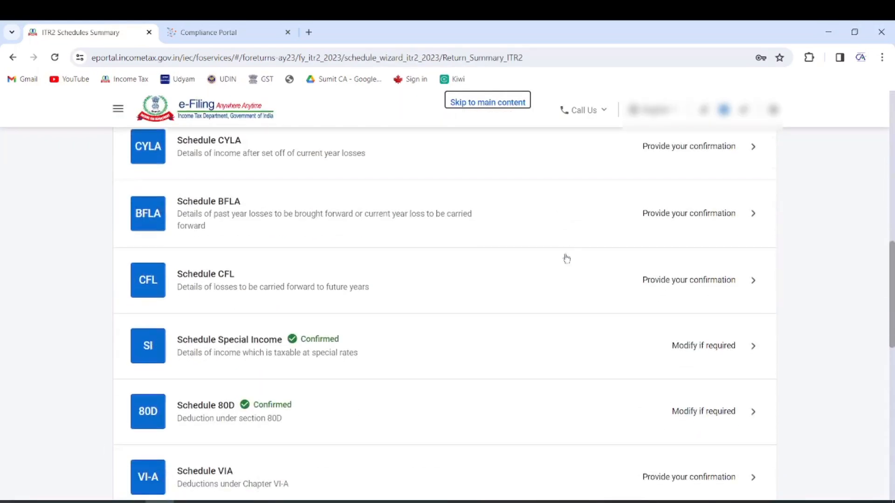
{"action": "scroll", "coordinate": [254, 313], "scroll_direction": "down", "scroll_amount": 5}
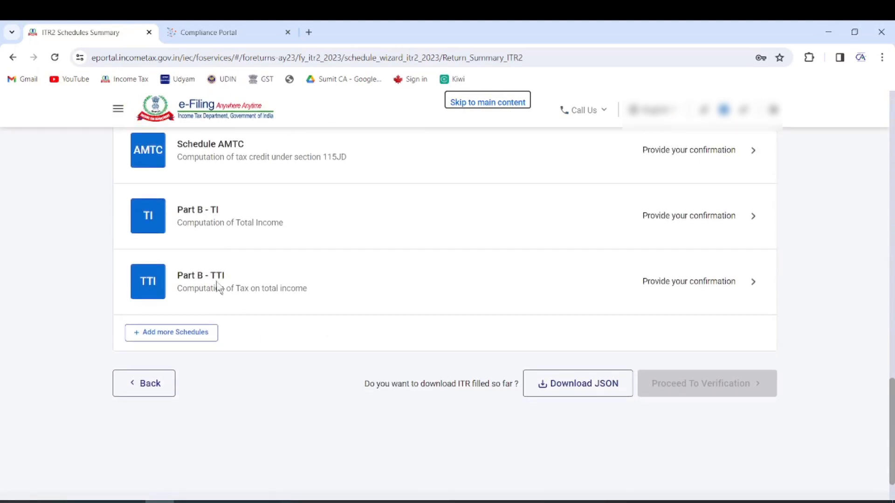
Open Part B - TTI and expand the ₹7,912 interest and fee, checking the ₹5,000 section 234F fee
{"action": "left_click", "coordinate": [223, 279]}
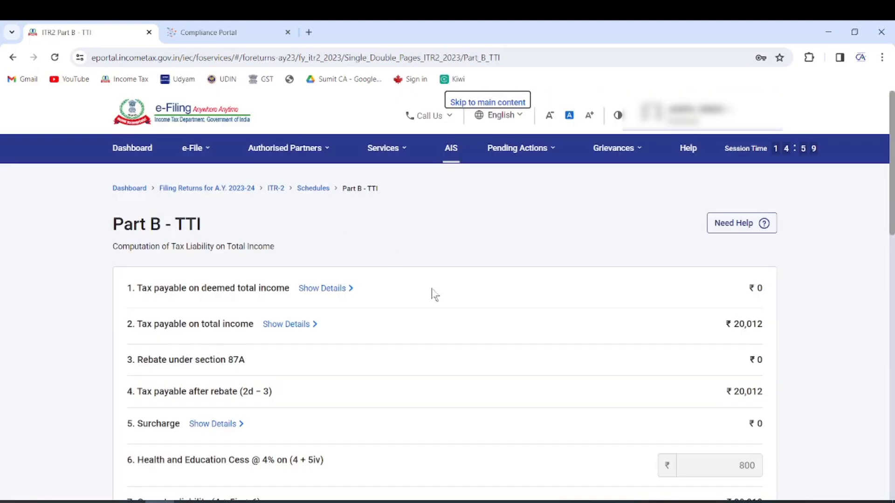
{"action": "scroll", "coordinate": [390, 253], "scroll_direction": "down", "scroll_amount": 15}
{"action": "scroll", "coordinate": [501, 325], "scroll_direction": "up", "scroll_amount": 15}
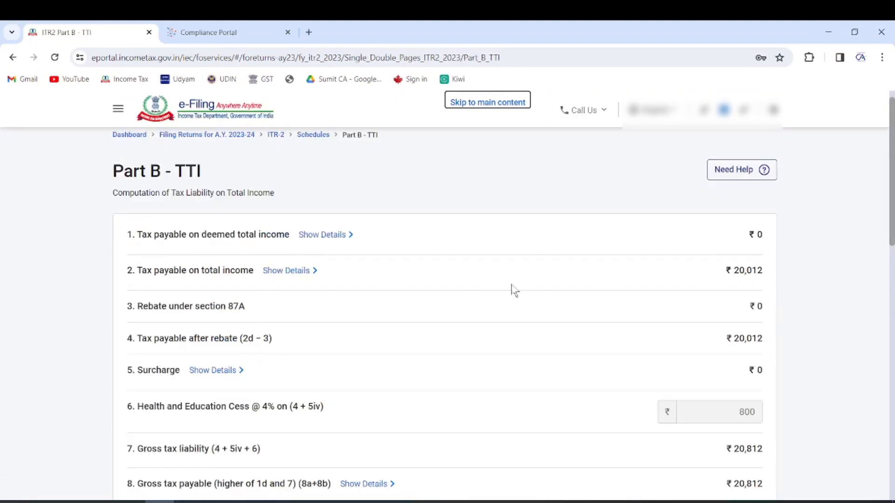
{"action": "scroll", "coordinate": [716, 283], "scroll_direction": "down", "scroll_amount": 9}
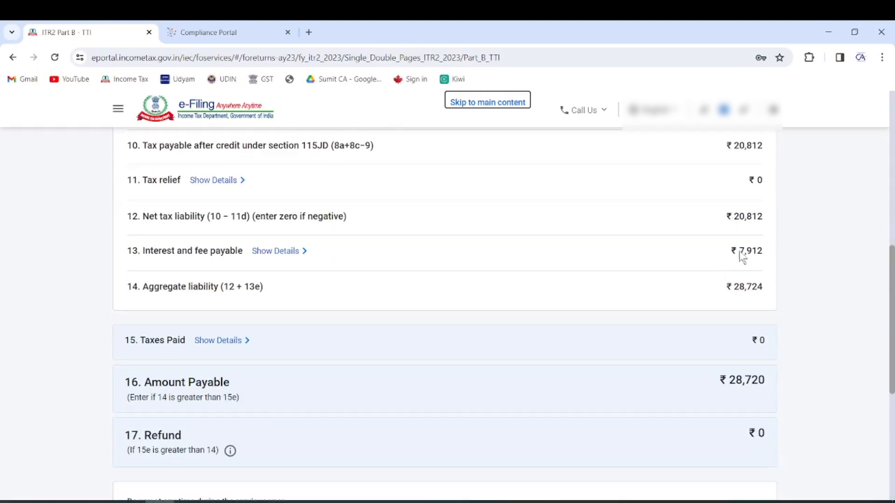
{"action": "left_click", "coordinate": [279, 251]}
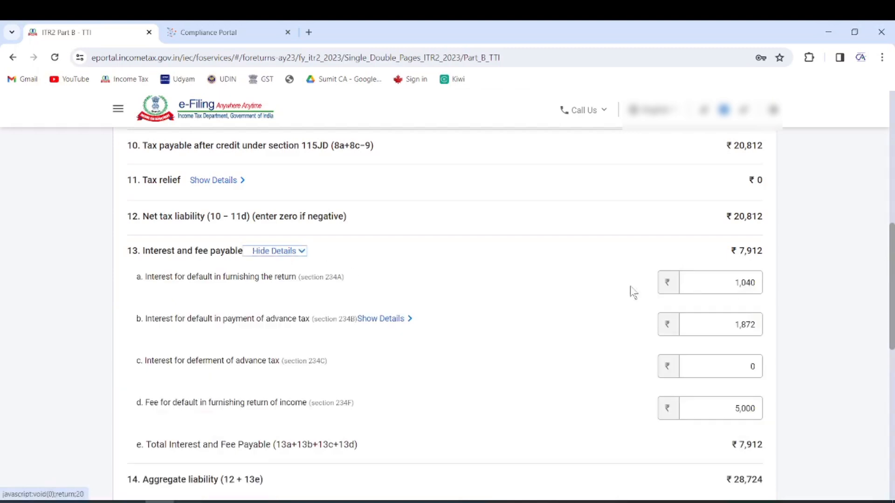
{"action": "scroll", "coordinate": [766, 298], "scroll_direction": "down", "scroll_amount": 1}
{"action": "left_click", "coordinate": [736, 351]}
{"action": "left_click_drag", "start_coordinate": [725, 353], "coordinate": [754, 350]}
{"action": "left_click", "coordinate": [800, 319]}
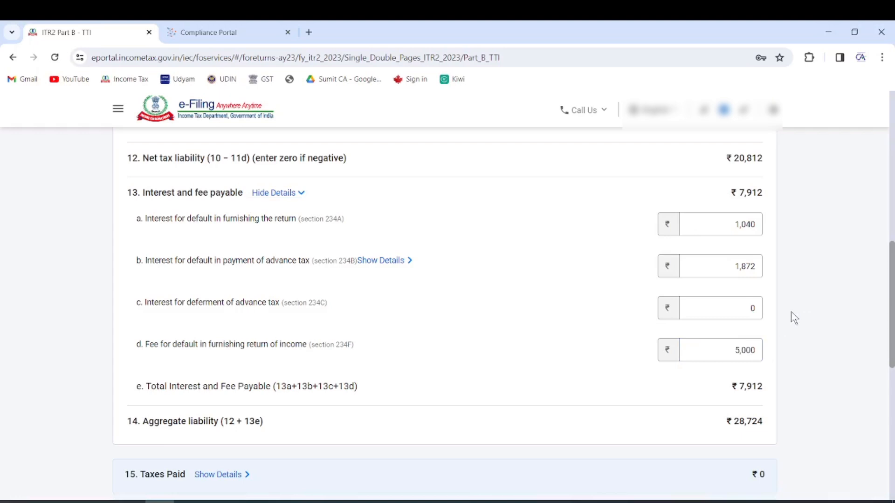
{"action": "scroll", "coordinate": [791, 311], "scroll_direction": "down", "scroll_amount": 7}
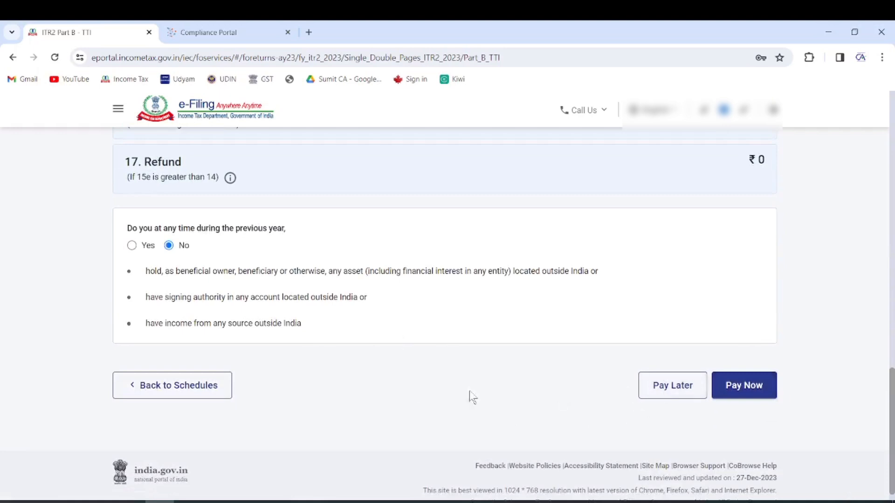
Choose Pay Later for the ₹28,720 due and proceed to the return preview
{"action": "left_click", "coordinate": [666, 385]}
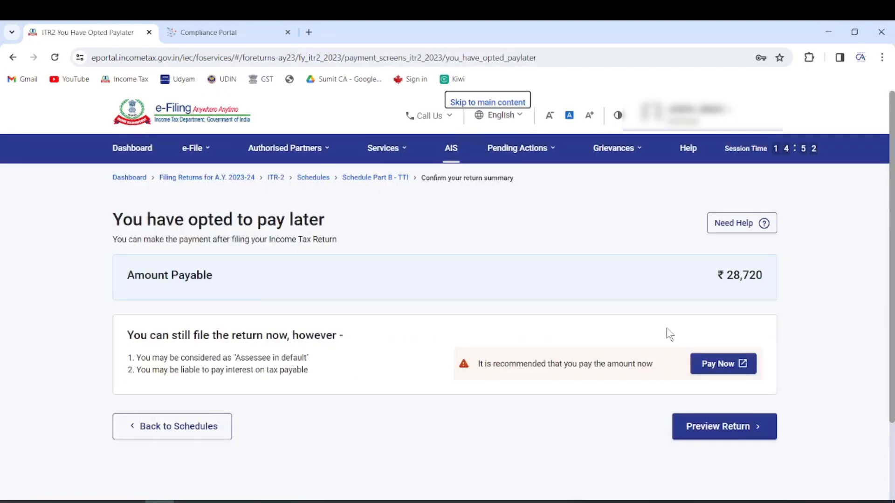
{"action": "left_click_drag", "start_coordinate": [477, 365], "coordinate": [653, 367]}
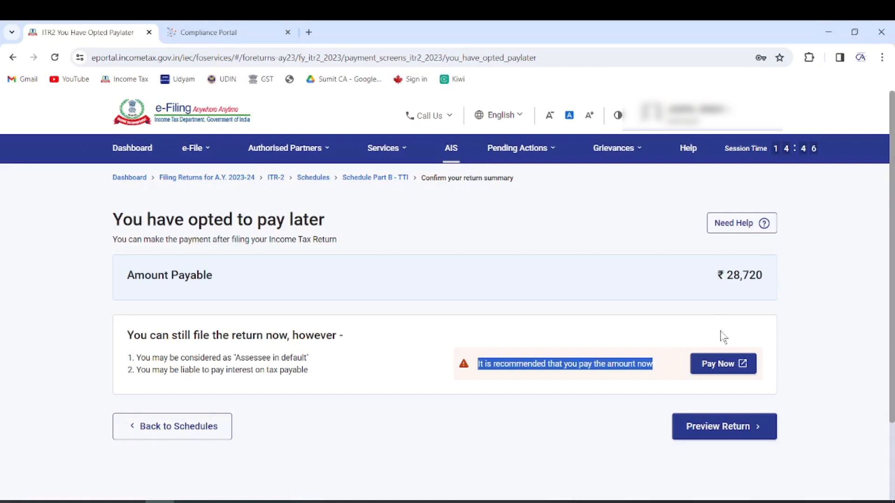
{"action": "left_click", "coordinate": [724, 433]}
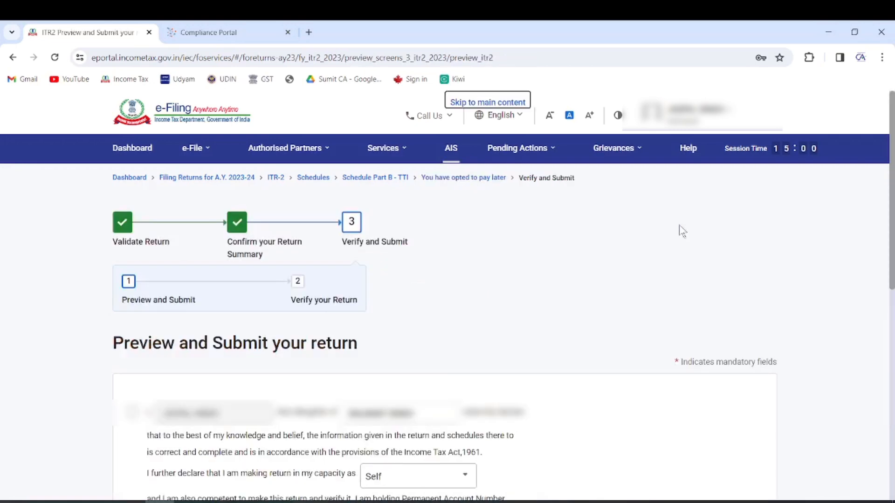
{"action": "scroll", "coordinate": [429, 339], "scroll_direction": "down", "scroll_amount": 5}
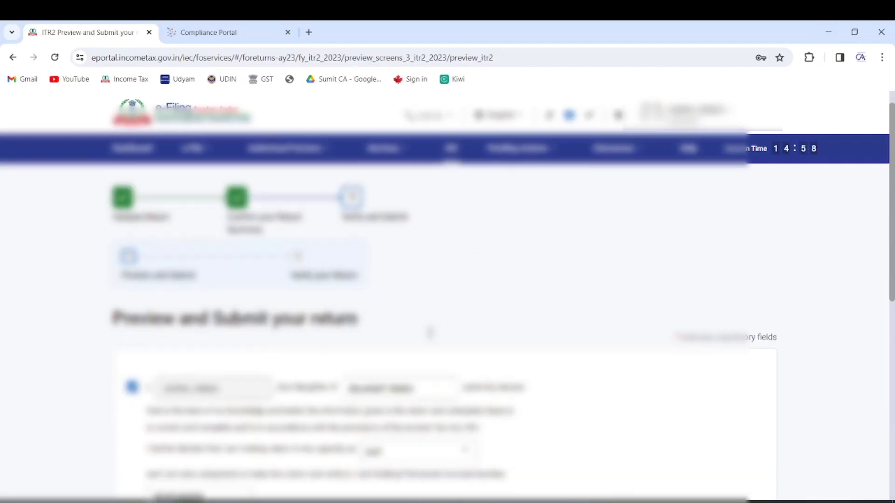
{"action": "scroll", "coordinate": [438, 324], "scroll_direction": "down", "scroll_amount": 4}
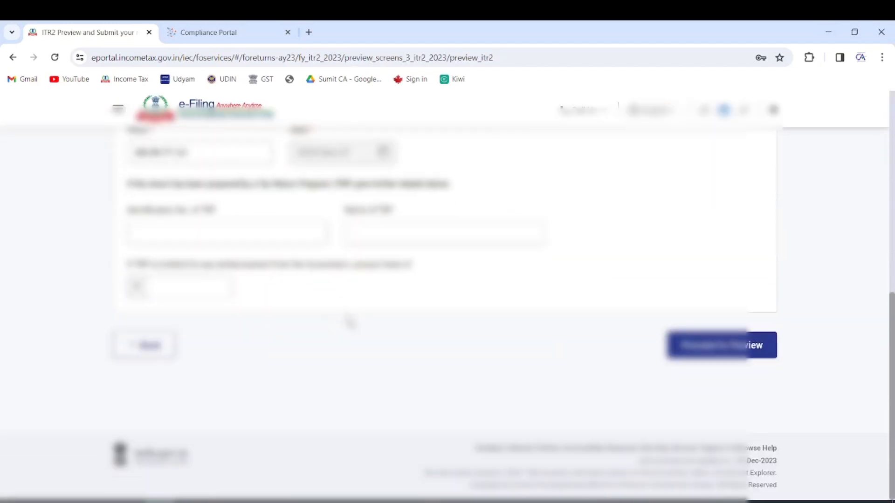
Preview the full ITR-2 and run validation, which reports 10 errors
{"action": "left_click", "coordinate": [709, 352]}
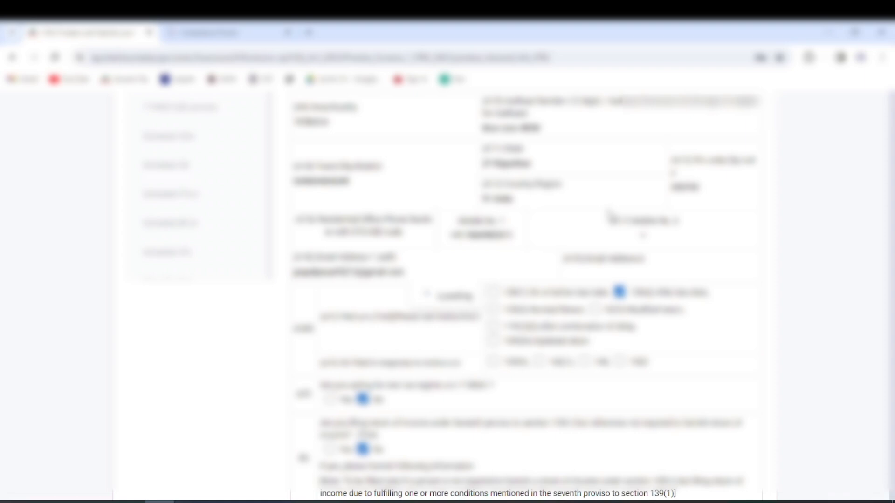
{"action": "scroll", "coordinate": [610, 219], "scroll_direction": "down", "scroll_amount": 10}
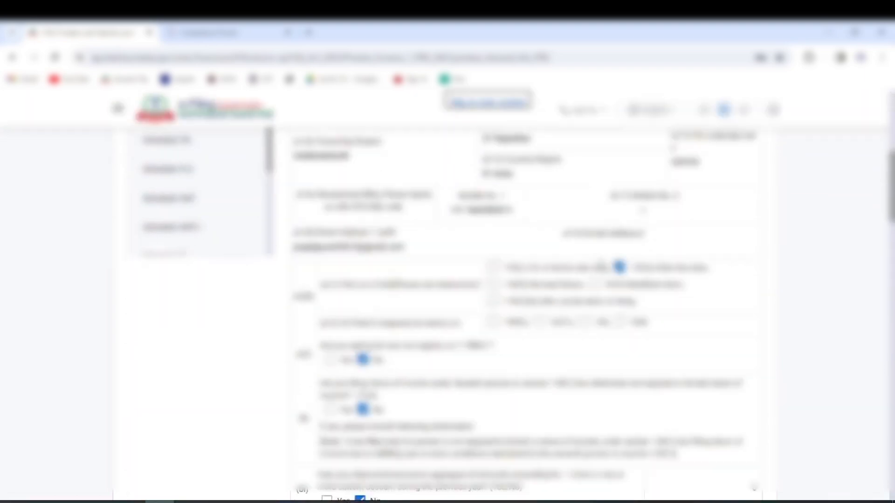
{"action": "scroll", "coordinate": [620, 236], "scroll_direction": "down", "scroll_amount": 15}
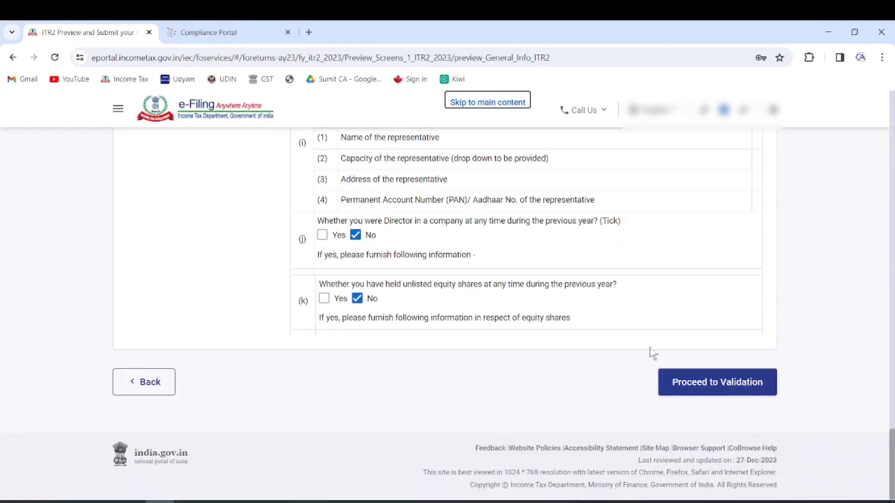
{"action": "left_click", "coordinate": [708, 384]}
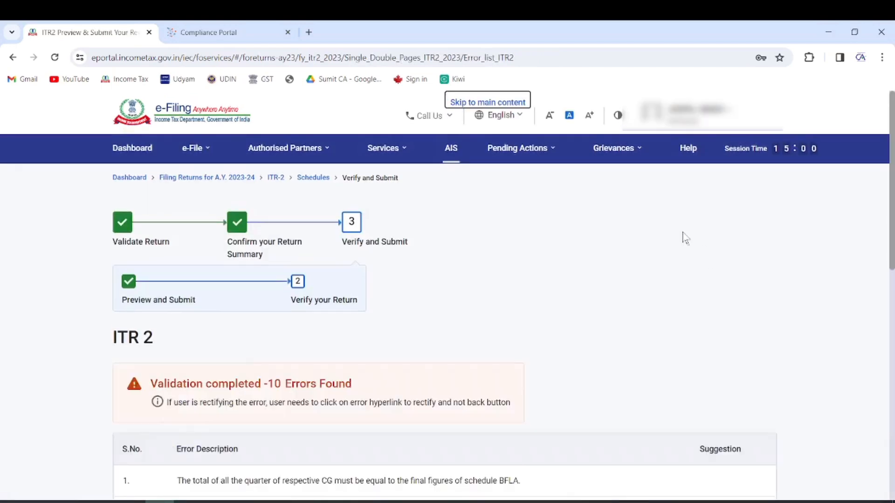
Open Schedule Capital Gains from the first CG-quarterly-total versus BFLA validation error
{"action": "scroll", "coordinate": [590, 279], "scroll_direction": "down", "scroll_amount": 4}
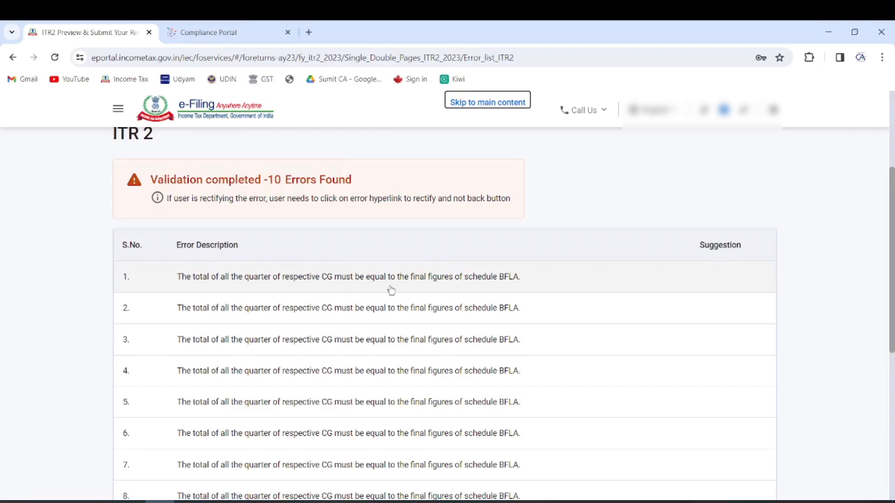
{"action": "scroll", "coordinate": [373, 287], "scroll_direction": "down", "scroll_amount": 2}
{"action": "scroll", "coordinate": [387, 327], "scroll_direction": "down", "scroll_amount": 2}
{"action": "scroll", "coordinate": [359, 326], "scroll_direction": "up", "scroll_amount": 3}
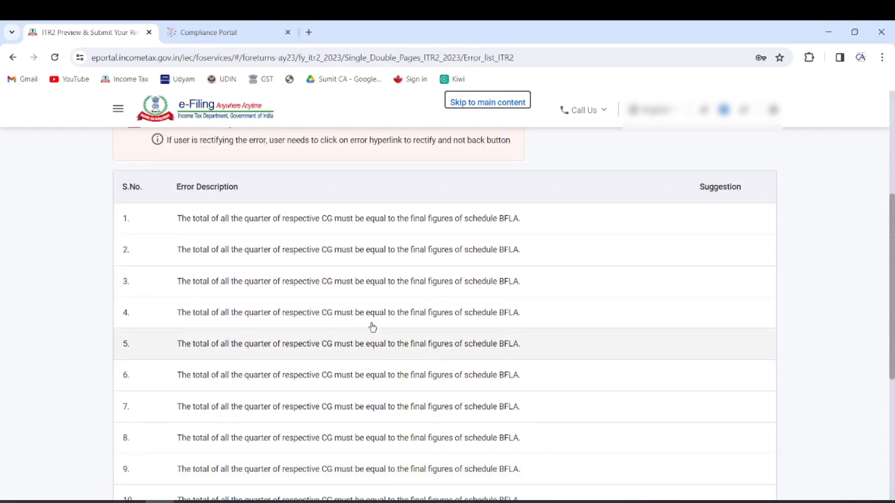
{"action": "left_click", "coordinate": [382, 223]}
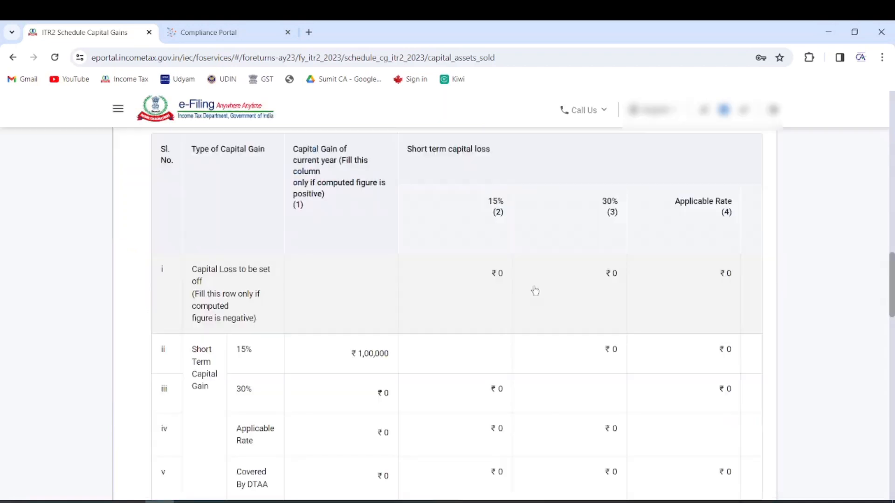
Enter 1,00,000 as the short-term gain taxable at 15% in the 'Upto 15 Jun' column
{"action": "scroll", "coordinate": [471, 329], "scroll_direction": "down", "scroll_amount": 1}
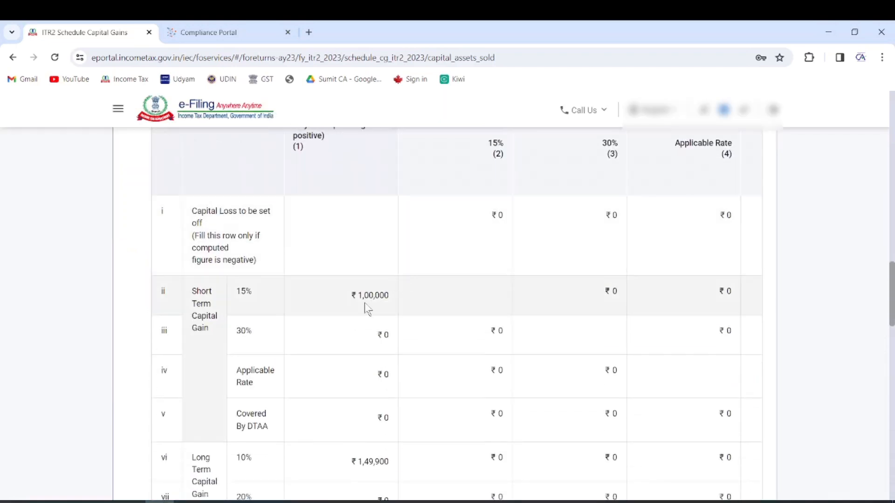
{"action": "scroll", "coordinate": [377, 299], "scroll_direction": "down", "scroll_amount": 1}
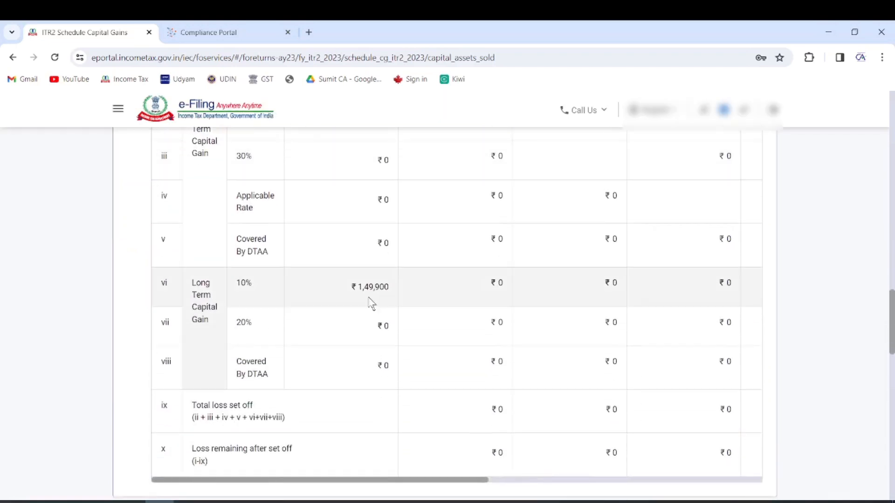
{"action": "scroll", "coordinate": [371, 304], "scroll_direction": "down", "scroll_amount": 8}
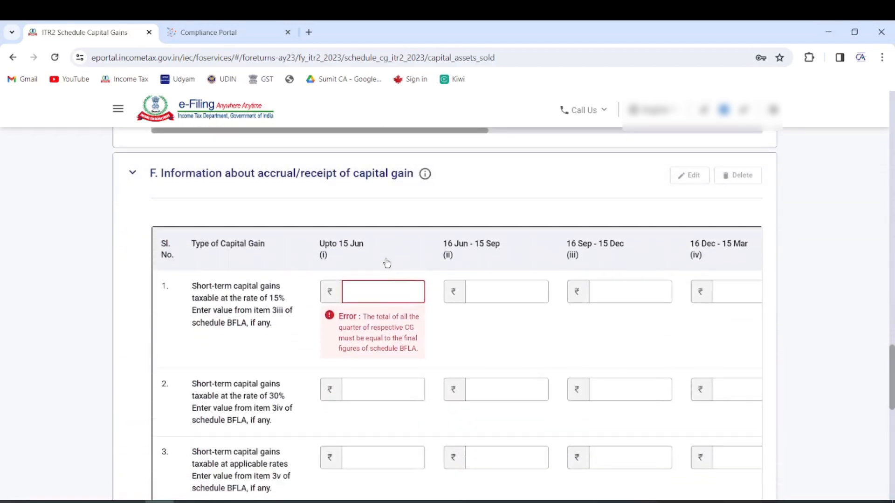
{"action": "left_click", "coordinate": [371, 286]}
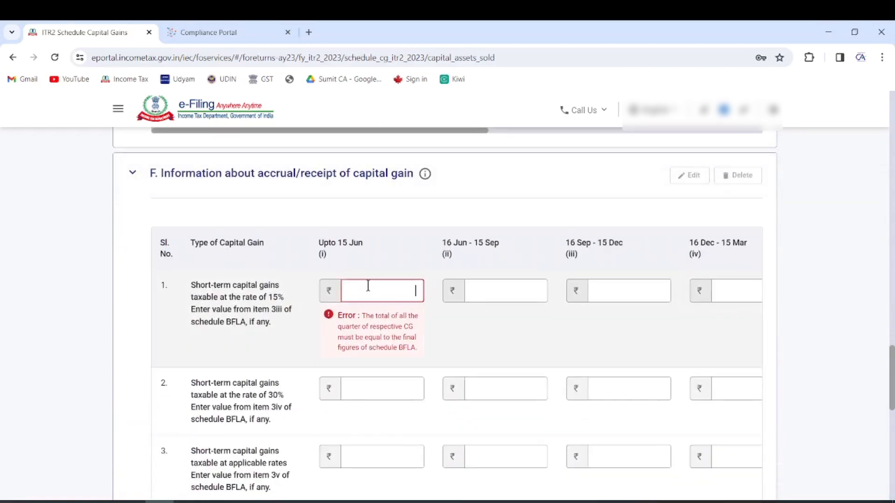
{"action": "type", "text": "100000"}
{"action": "left_click", "coordinate": [345, 226]}
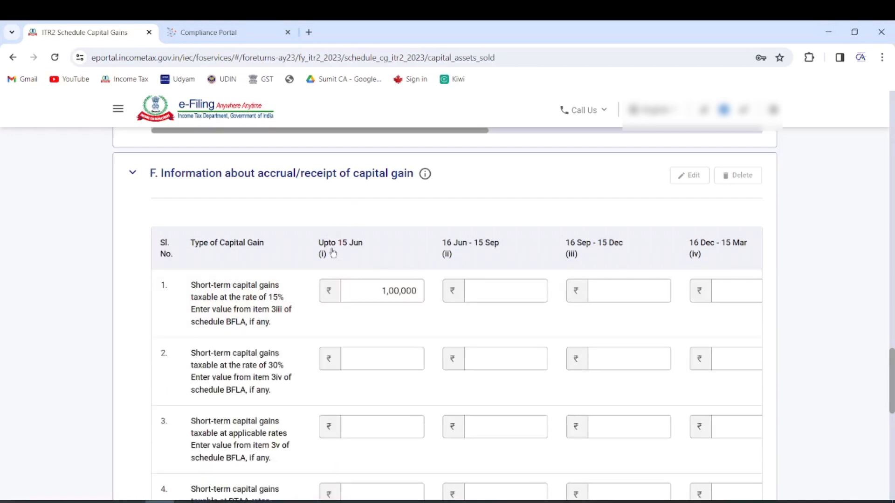
Enter the long-term gain taxable at 10% up to 15 Jun, totalling ₹1,49,900
{"action": "scroll", "coordinate": [395, 243], "scroll_direction": "down", "scroll_amount": 7}
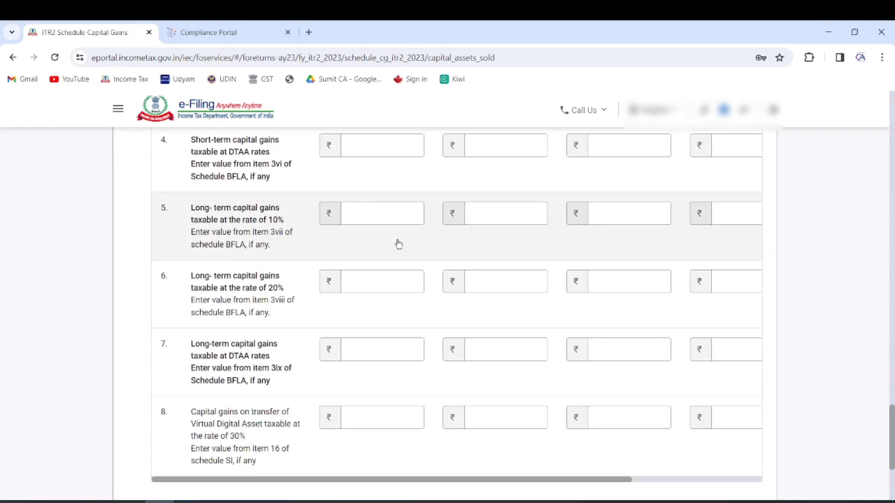
{"action": "left_click", "coordinate": [367, 217]}
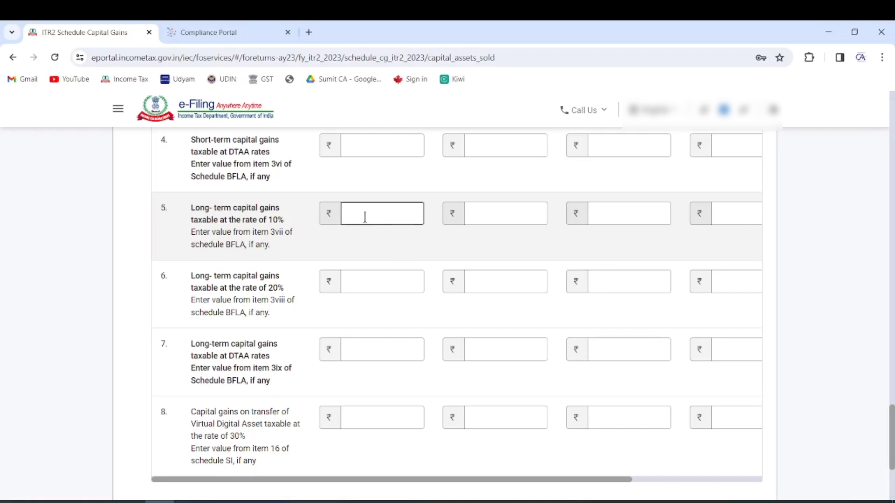
{"action": "scroll", "coordinate": [368, 215], "scroll_direction": "down", "scroll_amount": 4}
{"action": "scroll", "coordinate": [368, 217], "scroll_direction": "up", "scroll_amount": 4}
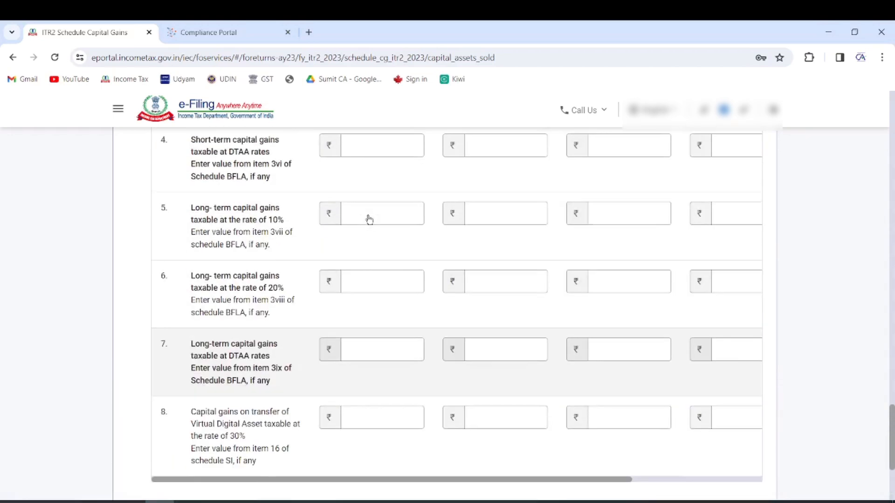
{"action": "scroll", "coordinate": [682, 362], "scroll_direction": "down", "scroll_amount": 4}
{"action": "left_click", "coordinate": [741, 380]}
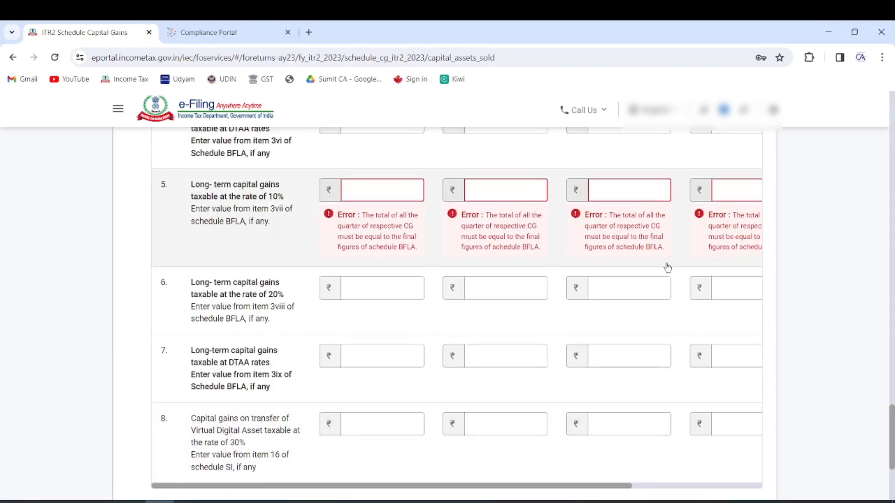
{"action": "type", "text": "40000"}
{"action": "scroll", "coordinate": [723, 404], "scroll_direction": "down", "scroll_amount": 3}
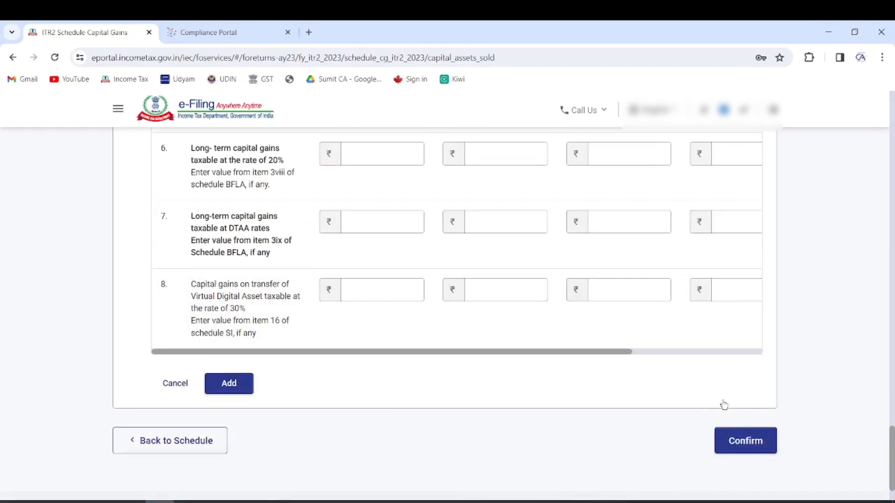
{"action": "scroll", "coordinate": [492, 347], "scroll_direction": "down", "scroll_amount": 1}
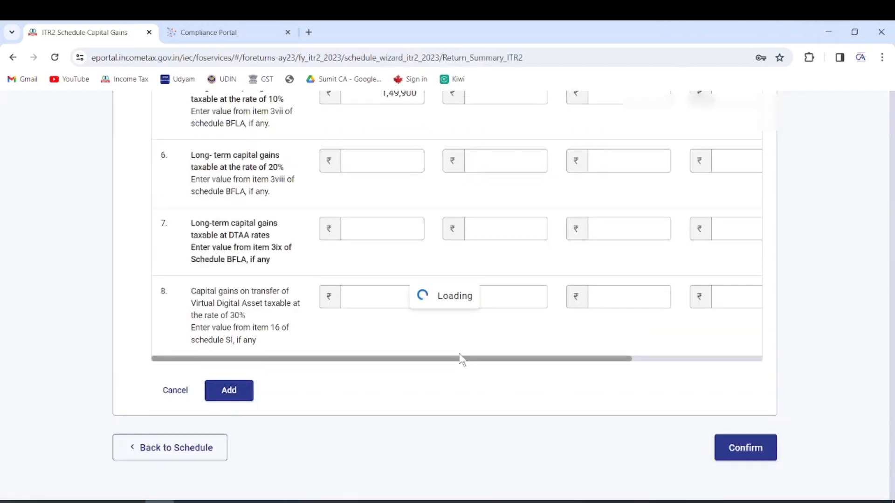
In Part B-TTI, choose Pay Later for the ₹29,770 tax due instead of paying now
{"action": "scroll", "coordinate": [546, 359], "scroll_direction": "down", "scroll_amount": 15}
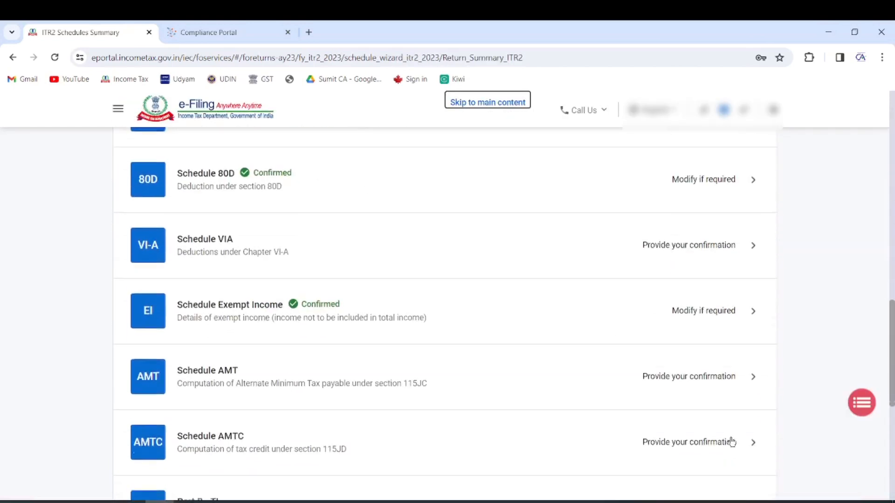
{"action": "left_click", "coordinate": [326, 238]}
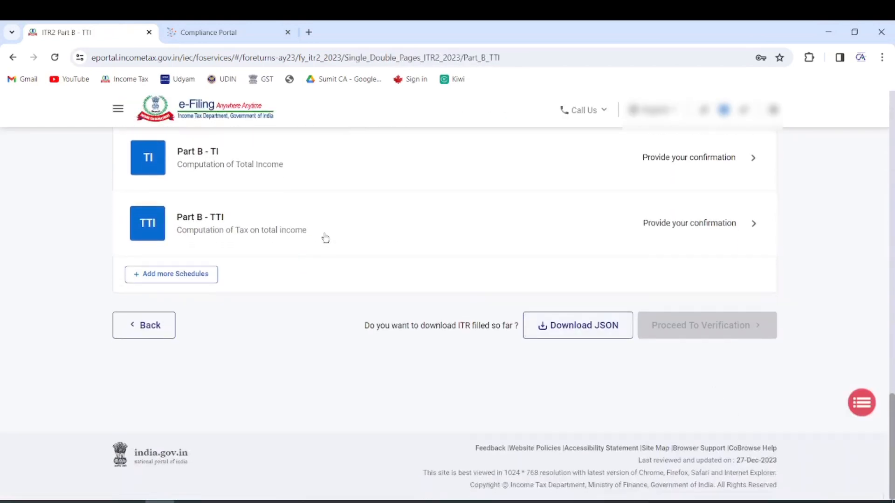
{"action": "scroll", "coordinate": [737, 387], "scroll_direction": "down", "scroll_amount": 2}
{"action": "scroll", "coordinate": [736, 389], "scroll_direction": "down", "scroll_amount": 10}
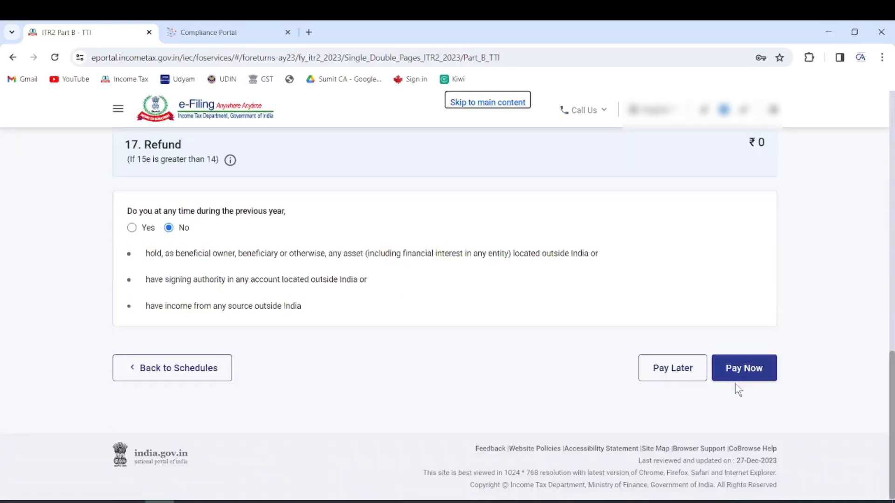
{"action": "left_click", "coordinate": [745, 367]}
{"action": "left_click", "coordinate": [507, 354]}
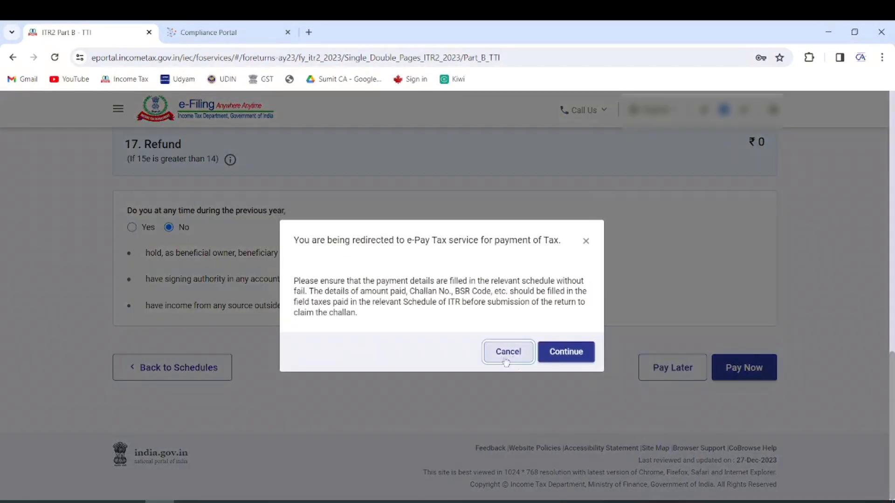
{"action": "left_click", "coordinate": [671, 368]}
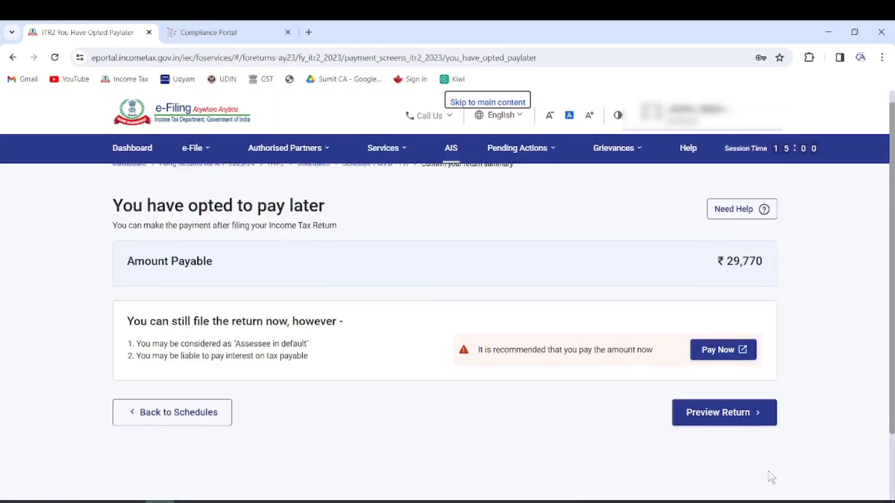
Preview the ITR-2 return and send it for validation
{"action": "scroll", "coordinate": [763, 457], "scroll_direction": "down", "scroll_amount": 2}
{"action": "left_click", "coordinate": [735, 339]}
{"action": "scroll", "coordinate": [601, 340], "scroll_direction": "down", "scroll_amount": 10}
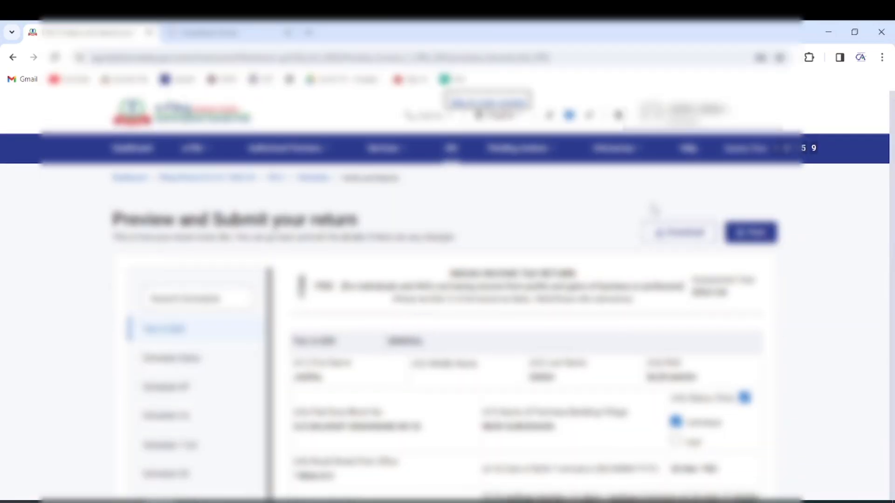
{"action": "scroll", "coordinate": [570, 300], "scroll_direction": "down", "scroll_amount": 15}
{"action": "scroll", "coordinate": [570, 300], "scroll_direction": "down", "scroll_amount": 15}
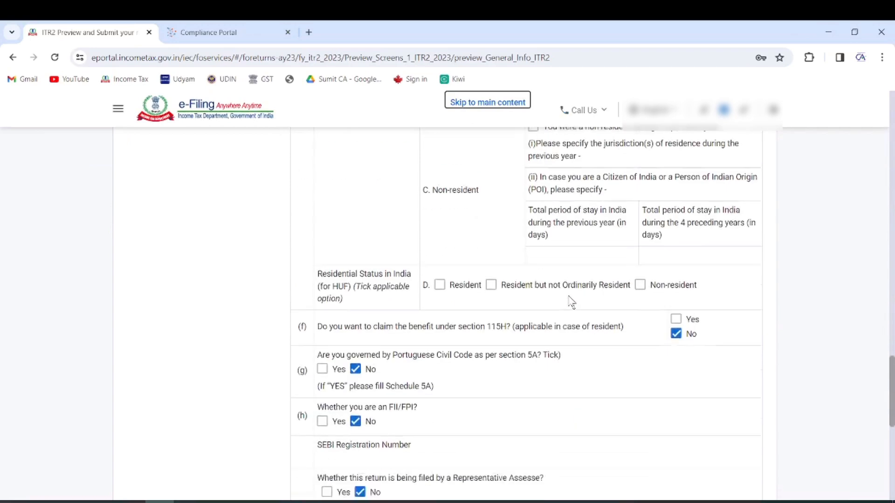
{"action": "left_click", "coordinate": [704, 385]}
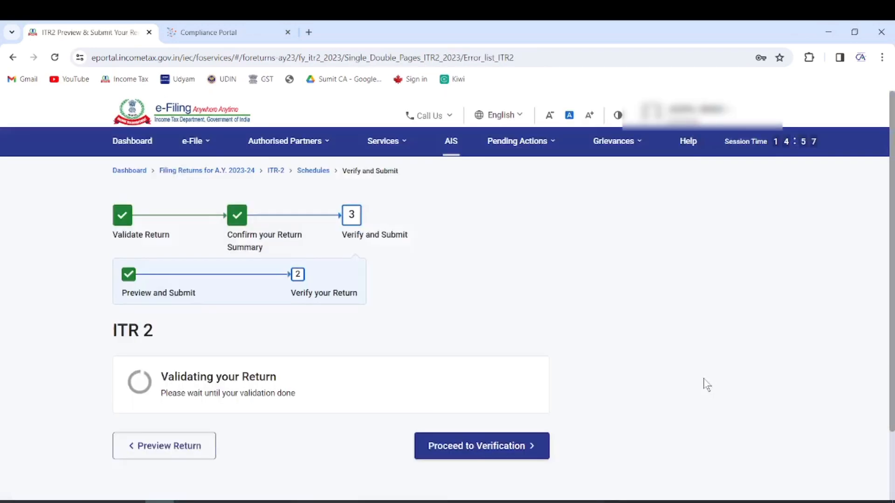
Confirm the 'Validation Successful!' result with no errors and proceed to verification
{"action": "left_click_drag", "start_coordinate": [149, 385], "coordinate": [265, 393]}
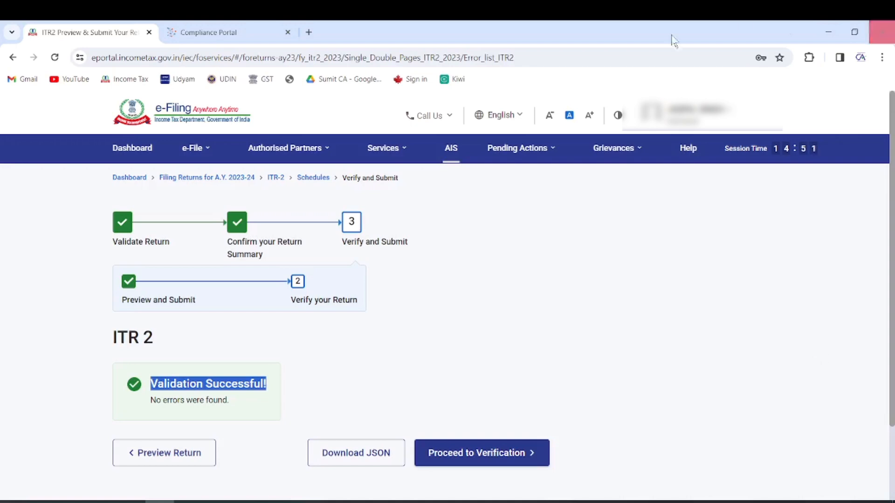
{"action": "left_click", "coordinate": [529, 279]}
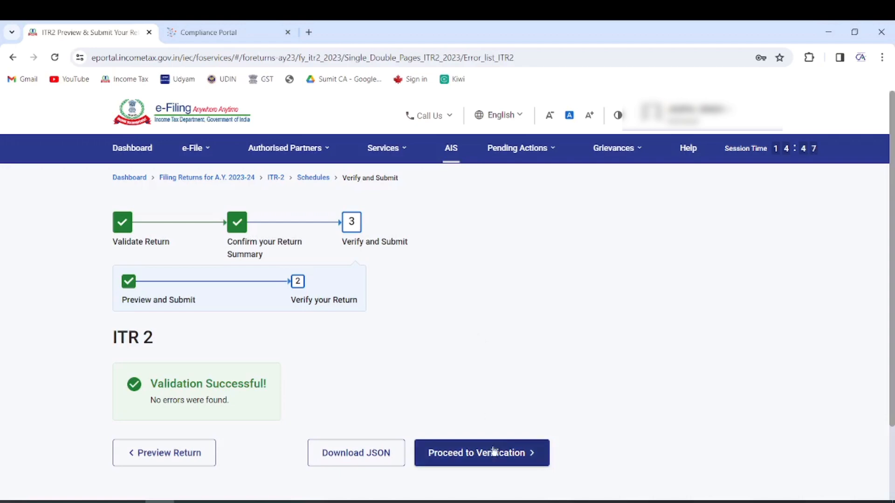
{"action": "left_click", "coordinate": [477, 455]}
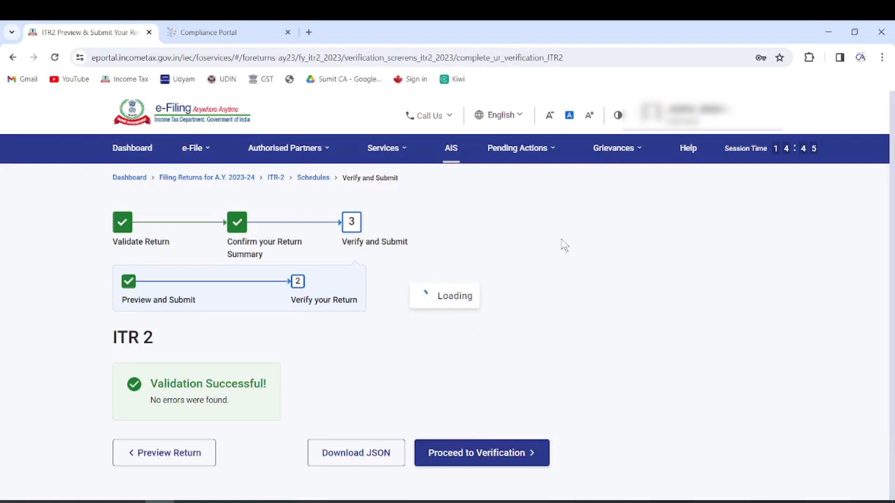
Keep e-Verify Now selected, dismissing the e-Verify Later warning, and continue to verification methods
{"action": "scroll", "coordinate": [553, 257], "scroll_direction": "down", "scroll_amount": 4}
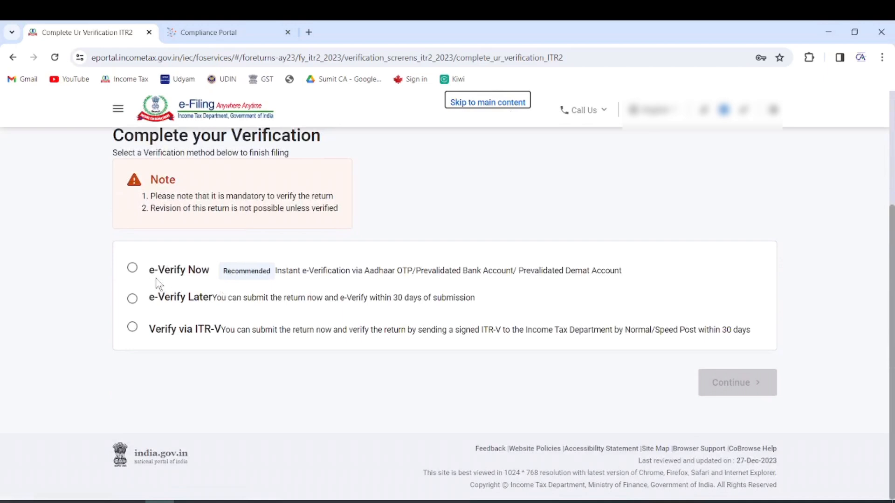
{"action": "left_click", "coordinate": [133, 269]}
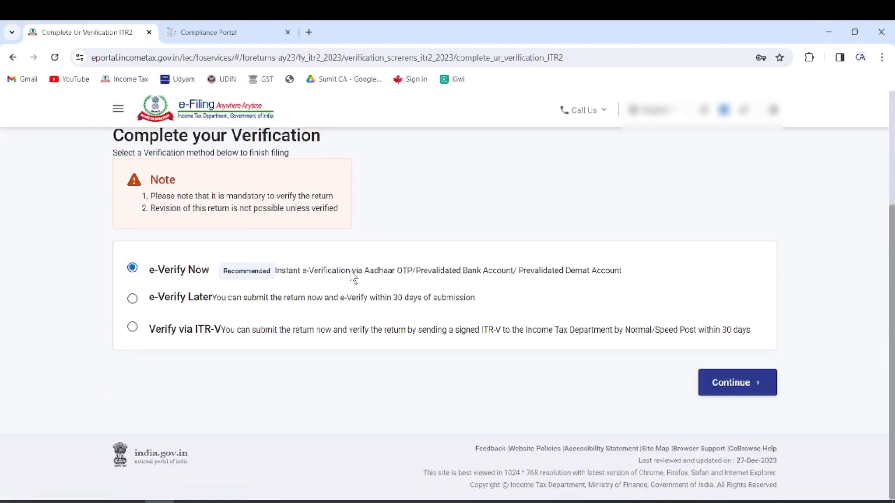
{"action": "left_click", "coordinate": [133, 300]}
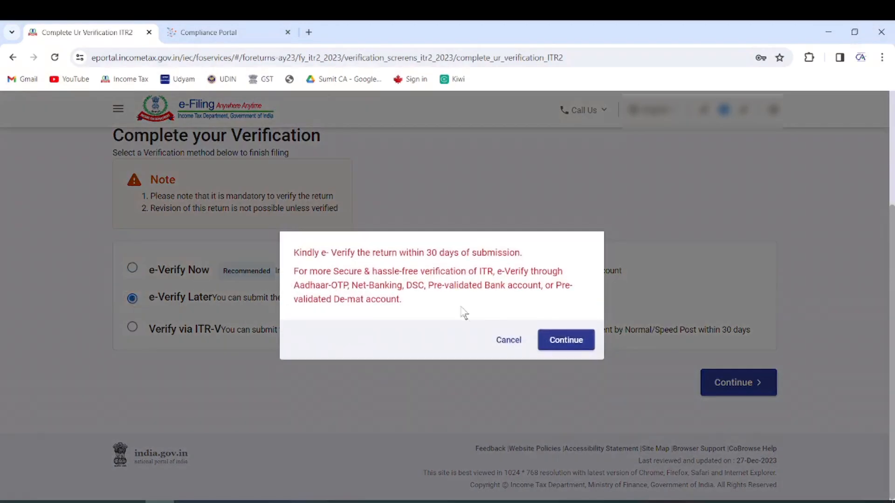
{"action": "left_click", "coordinate": [509, 341]}
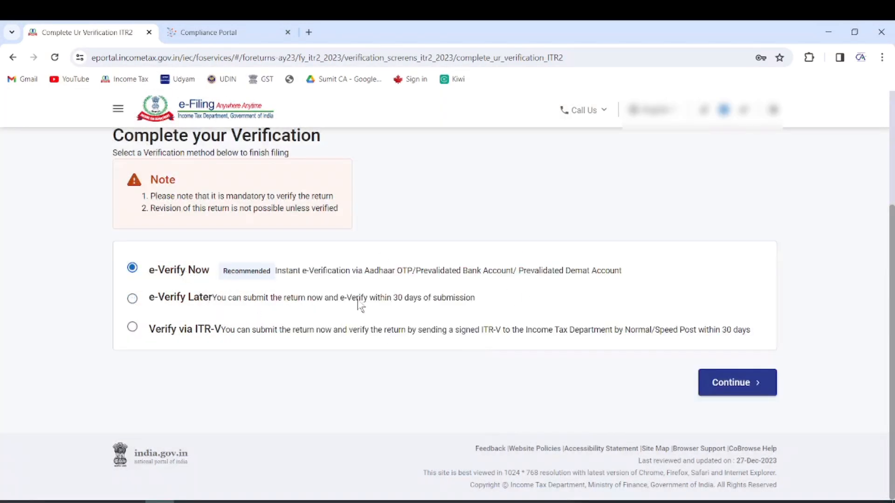
{"action": "left_click", "coordinate": [741, 383]}
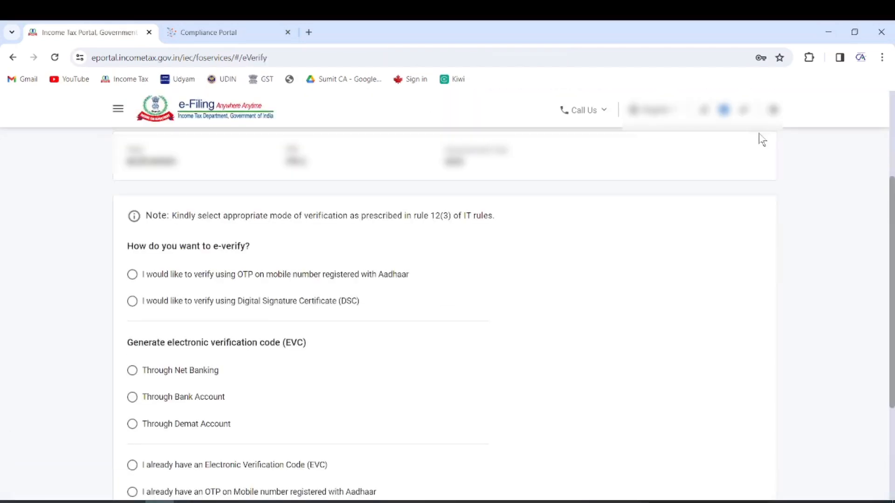
Choose OTP on the Aadhaar-registered mobile, agree to validation, and generate the Aadhaar OTP
{"action": "left_click", "coordinate": [220, 279]}
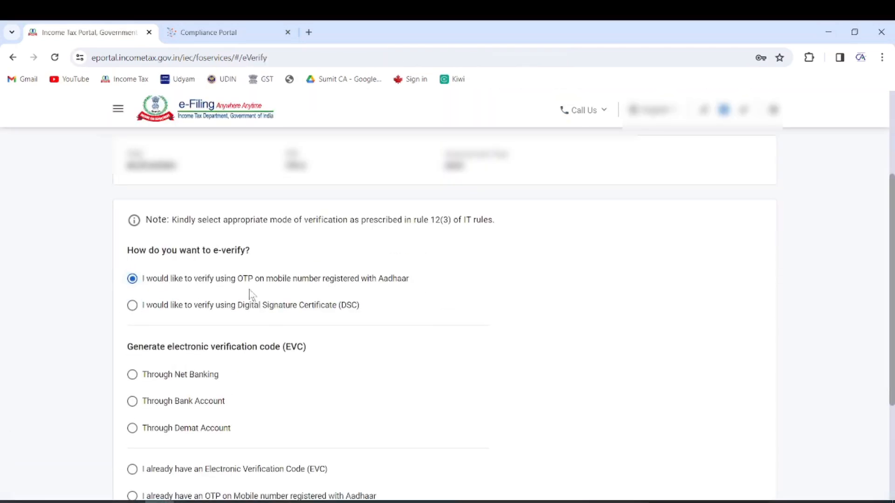
{"action": "scroll", "coordinate": [513, 344], "scroll_direction": "down", "scroll_amount": 3}
{"action": "left_click", "coordinate": [735, 386]}
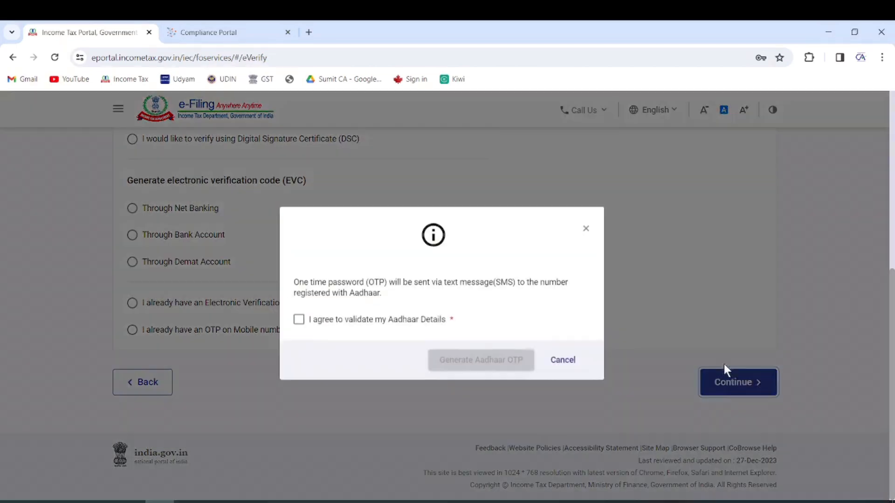
{"action": "left_click", "coordinate": [323, 324]}
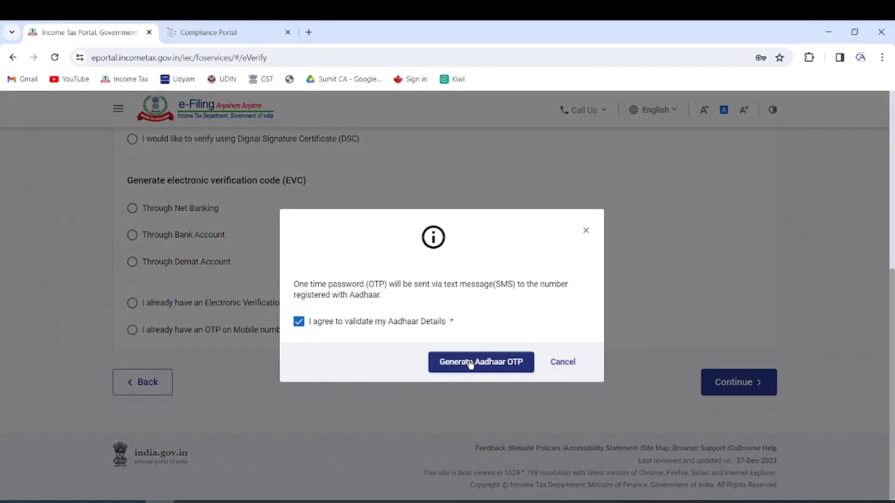
{"action": "left_click", "coordinate": [470, 363]}
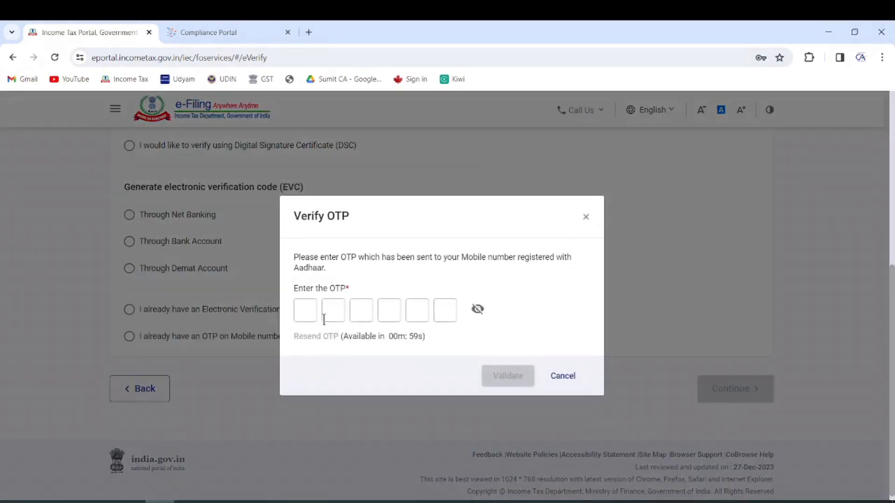
Cancel the Verify OTP dialog without entering the OTP
{"action": "left_click", "coordinate": [298, 308]}
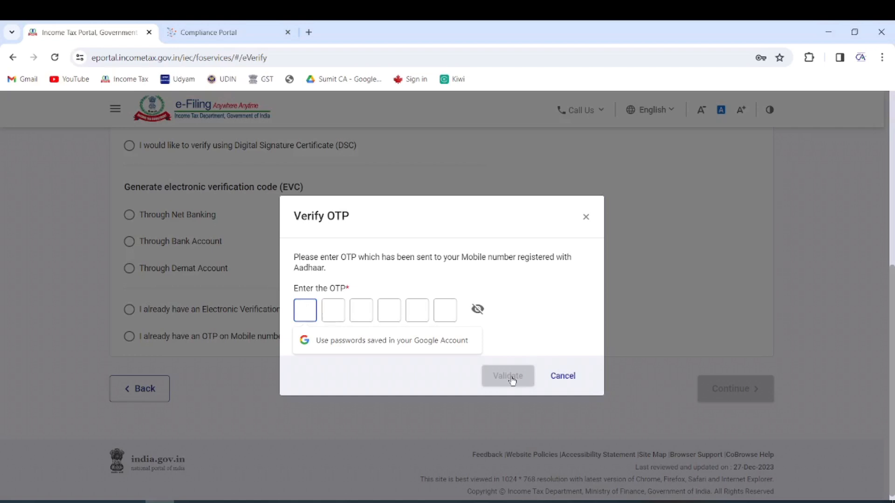
{"action": "left_click", "coordinate": [564, 378]}
{"action": "left_click", "coordinate": [588, 213]}
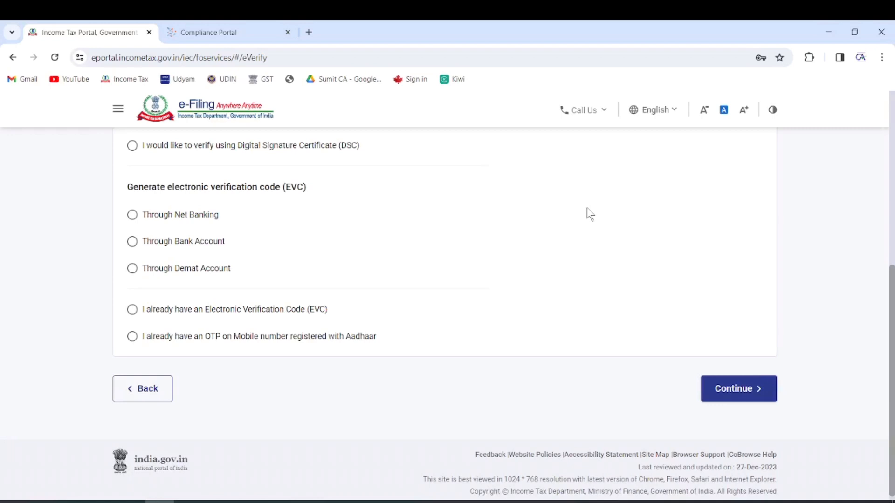